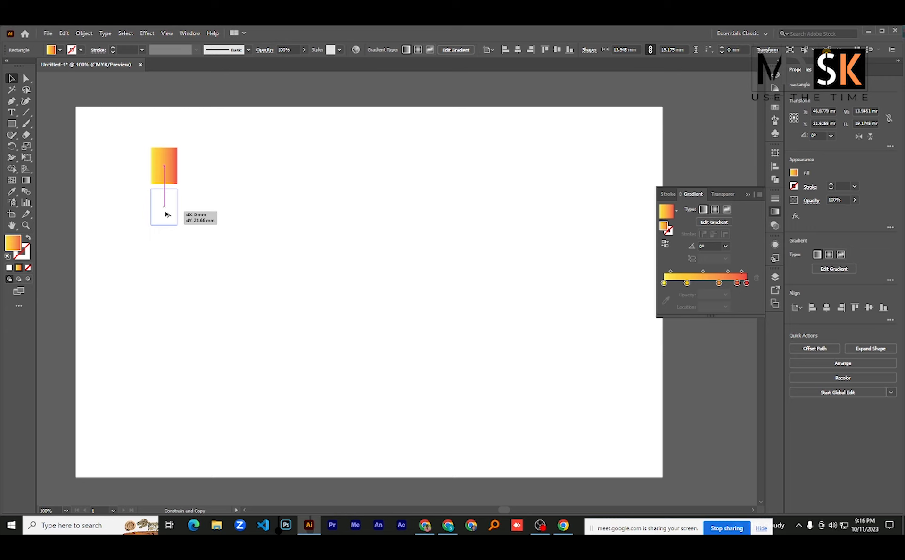
Copy the orange gradient rectangle straight down by about 21.66 mm and repeat the copy to form a column of three
{"action": "left_click_drag", "start_coordinate": [166, 214], "coordinate": [166, 215]}
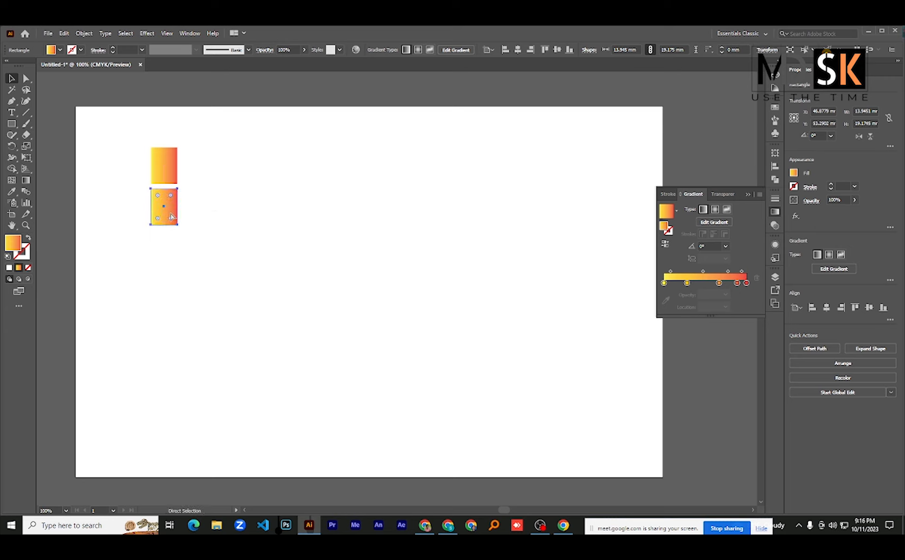
{"action": "key", "text": "ctrl+d"}
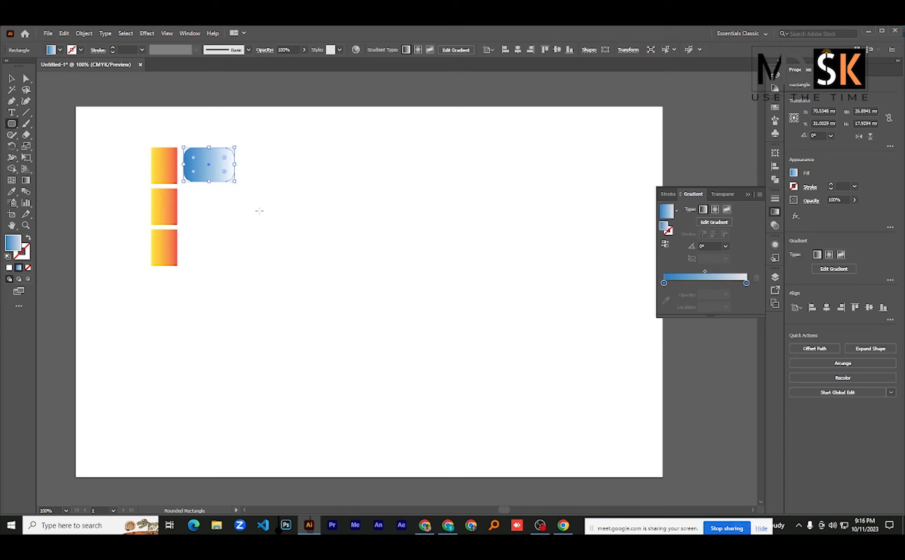
Copy the blue gradient rounded rectangle downward by about 21 mm and repeat the copy to form a column of three
{"action": "left_click", "coordinate": [11, 78]}
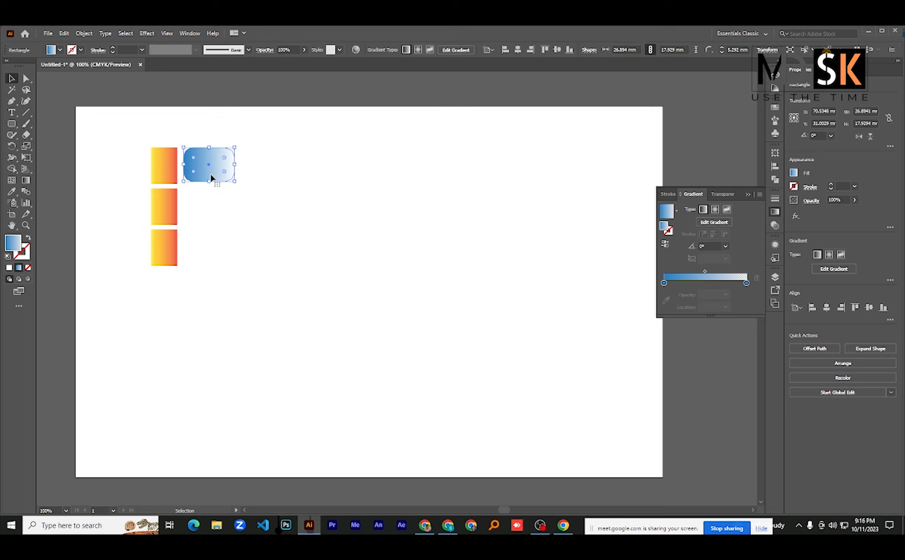
{"action": "left_click_drag", "start_coordinate": [216, 178], "coordinate": [211, 215]}
{"action": "key", "text": "ctrl+d"}
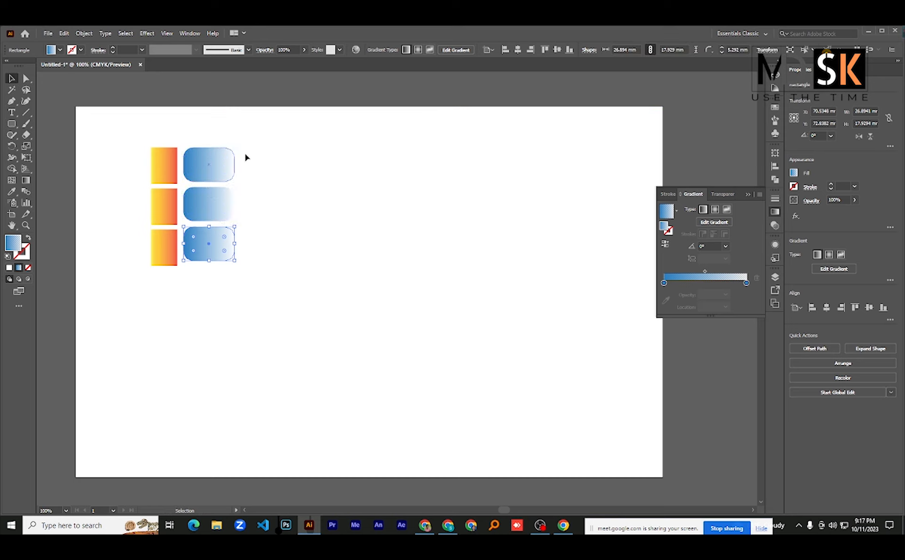
{"action": "left_click", "coordinate": [277, 158]}
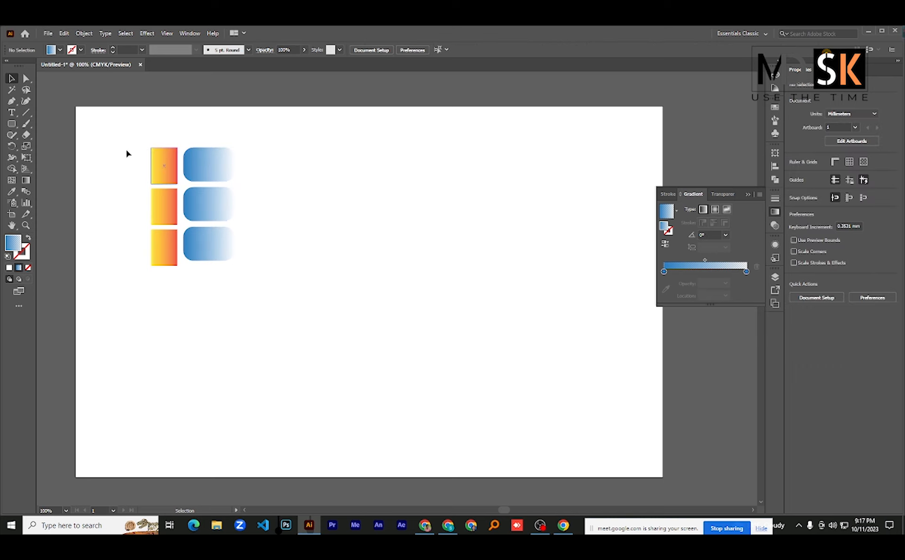
{"action": "left_click_drag", "start_coordinate": [121, 149], "coordinate": [171, 282]}
Switch to the Google Meet call, admit the waiting participant, and return to Illustrator
{"action": "key", "text": "alt+Tab"}
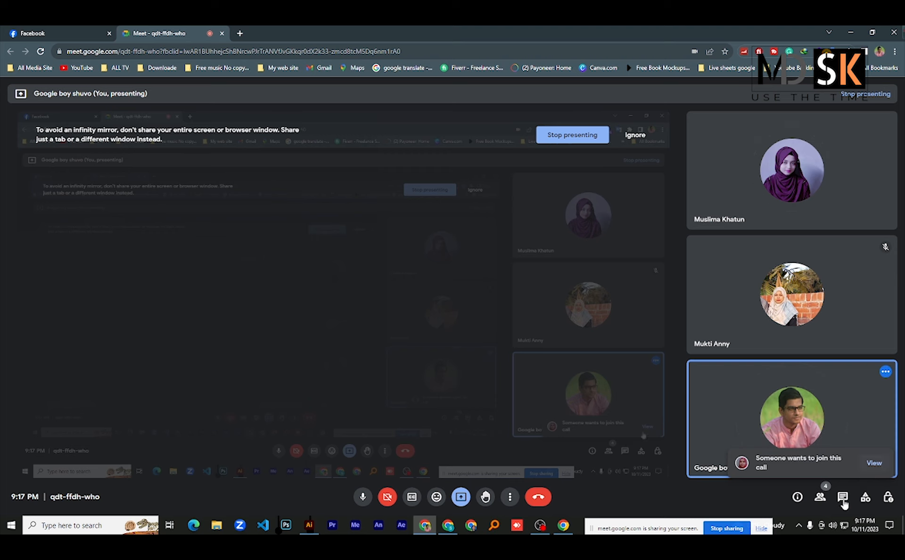
{"action": "left_click", "coordinate": [823, 498]}
{"action": "left_click", "coordinate": [849, 239]}
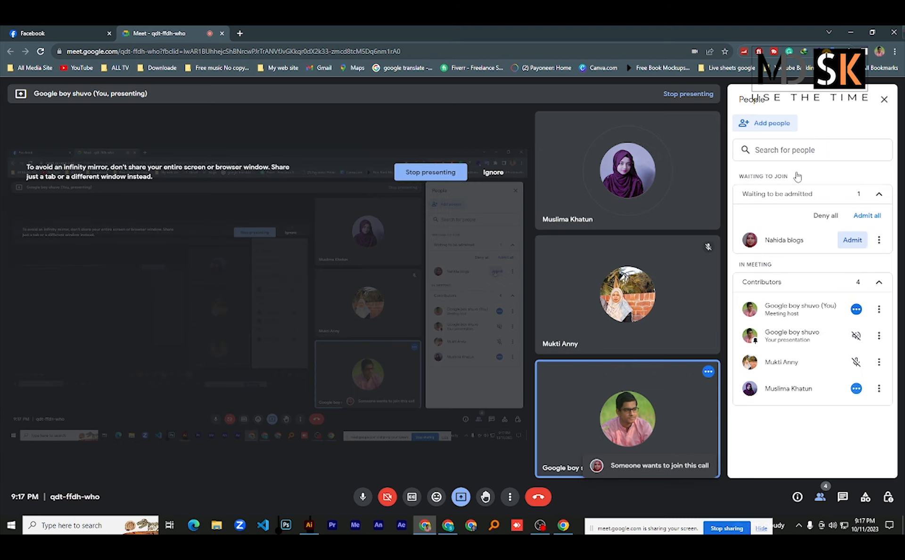
{"action": "key", "text": "alt+Tab"}
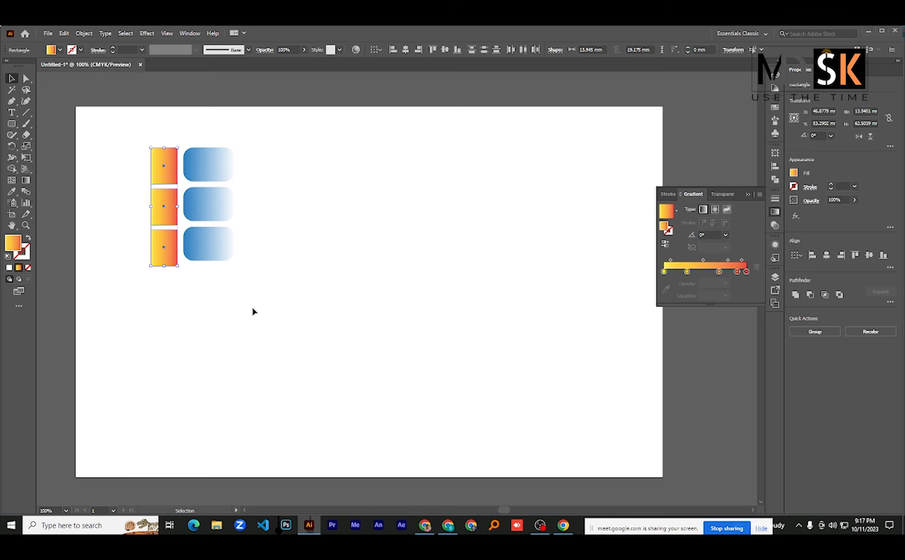
{"action": "left_click_drag", "start_coordinate": [305, 140], "coordinate": [188, 293]}
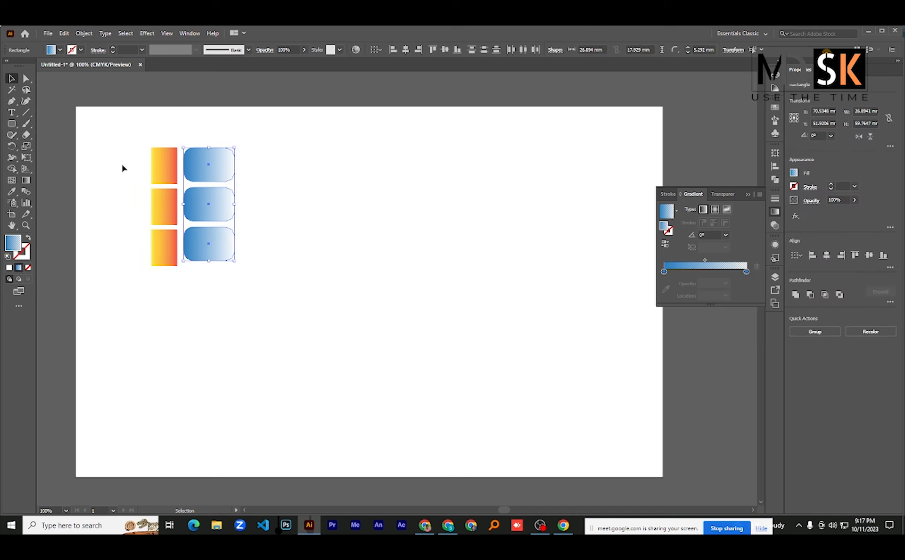
{"action": "left_click", "coordinate": [11, 125]}
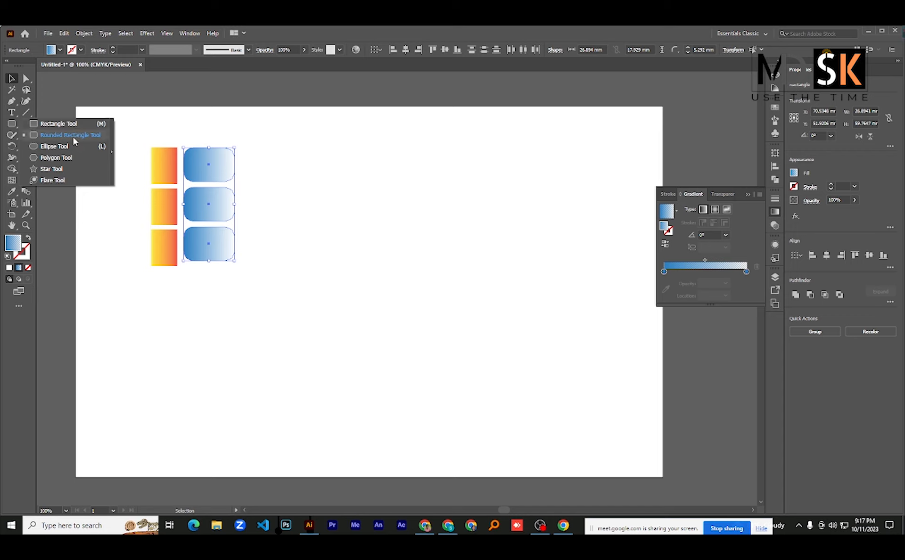
{"action": "left_click", "coordinate": [126, 141]}
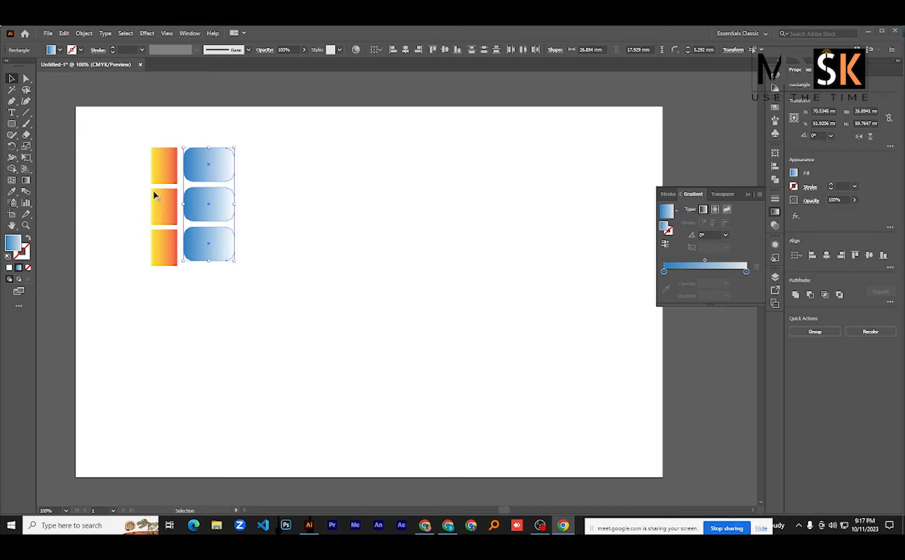
{"action": "left_click_drag", "start_coordinate": [119, 143], "coordinate": [168, 280]}
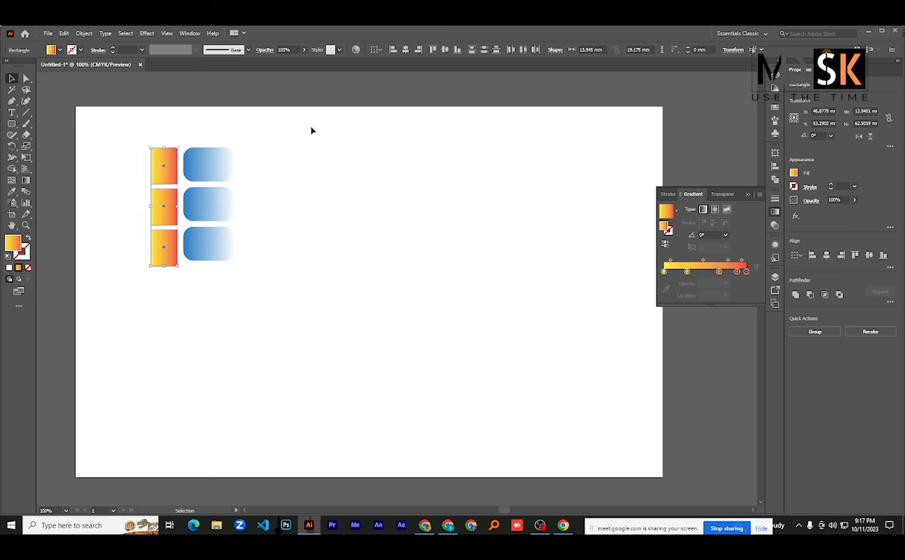
{"action": "left_click_drag", "start_coordinate": [311, 130], "coordinate": [213, 284]}
{"action": "left_click", "coordinate": [293, 170]}
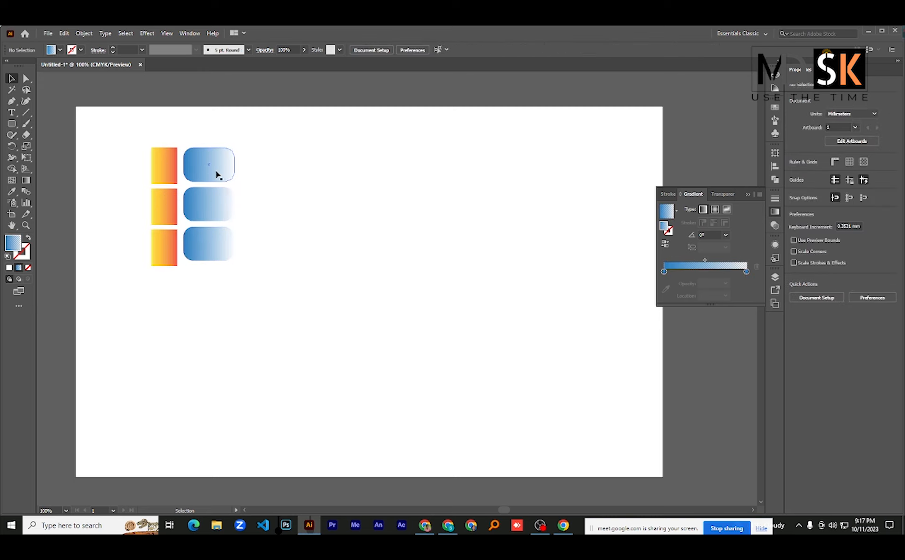
{"action": "left_click", "coordinate": [217, 175]}
{"action": "left_click", "coordinate": [217, 198]}
{"action": "left_click", "coordinate": [216, 240]}
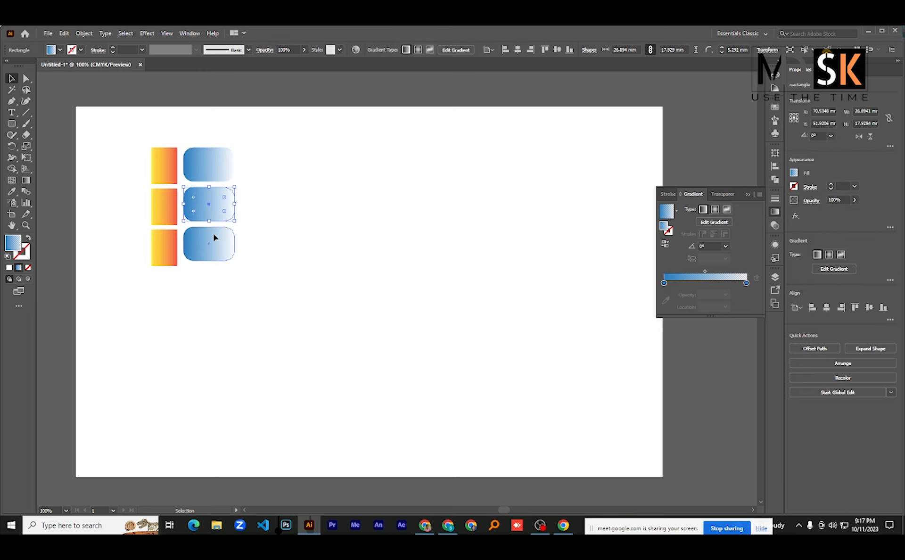
{"action": "left_click", "coordinate": [176, 154]}
{"action": "left_click", "coordinate": [171, 260]}
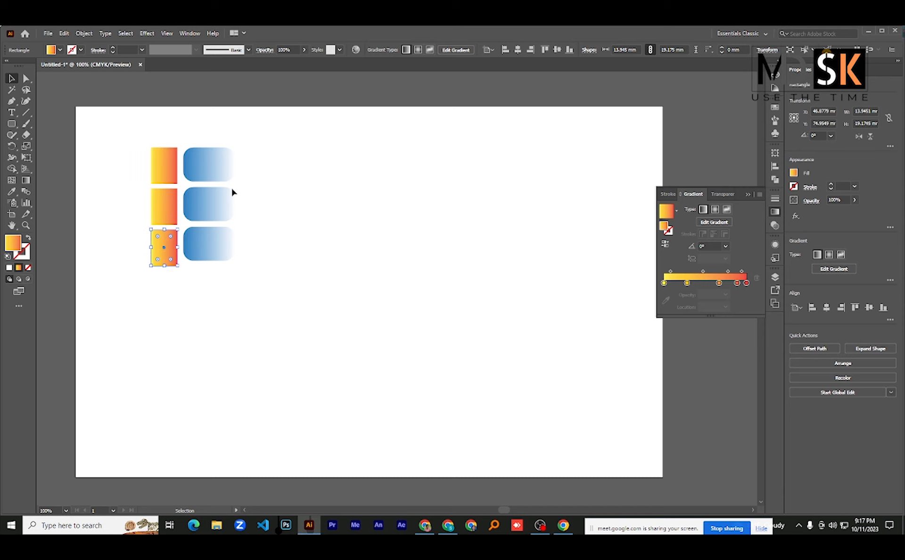
Move the three blue rounded rectangles together about 42 mm to the right, away from the orange column
{"action": "left_click_drag", "start_coordinate": [257, 144], "coordinate": [214, 259]}
{"action": "left_click_drag", "start_coordinate": [230, 172], "coordinate": [288, 172]}
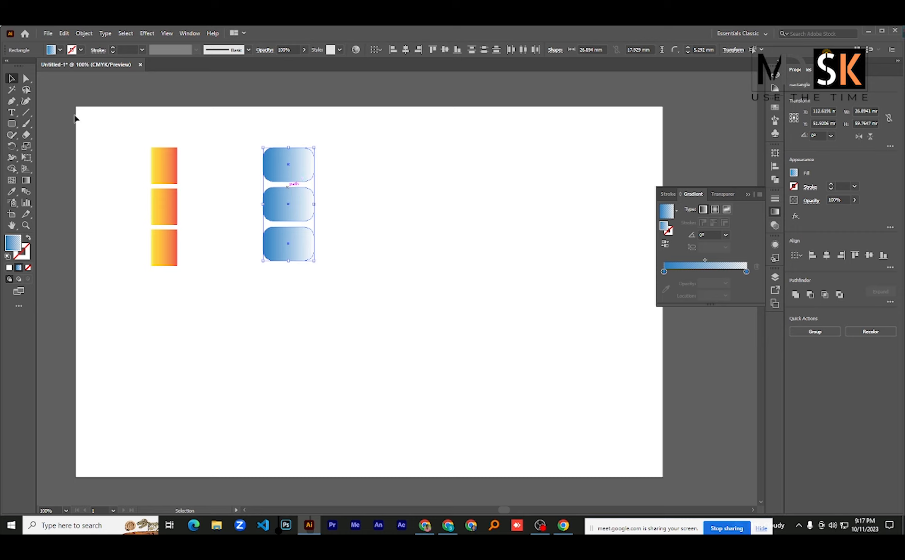
{"action": "left_click", "coordinate": [60, 36]}
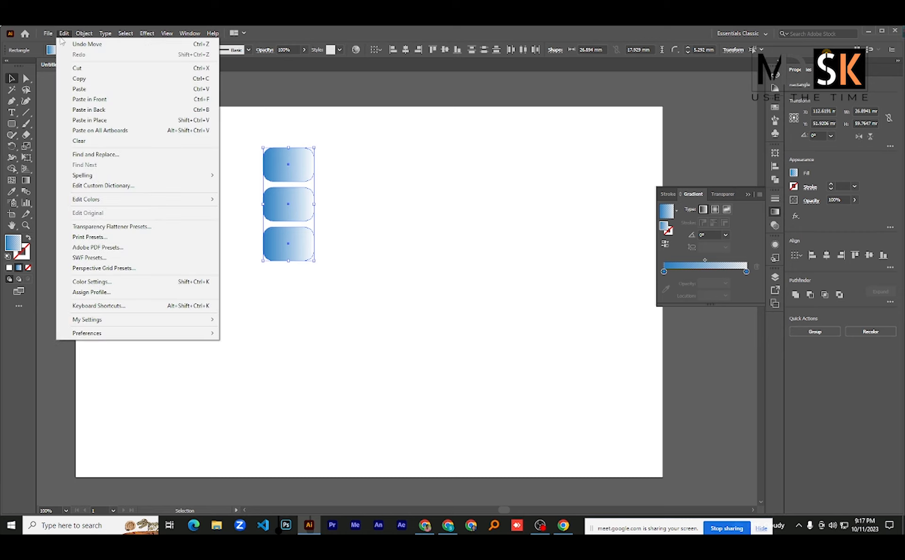
{"action": "left_click", "coordinate": [276, 171]}
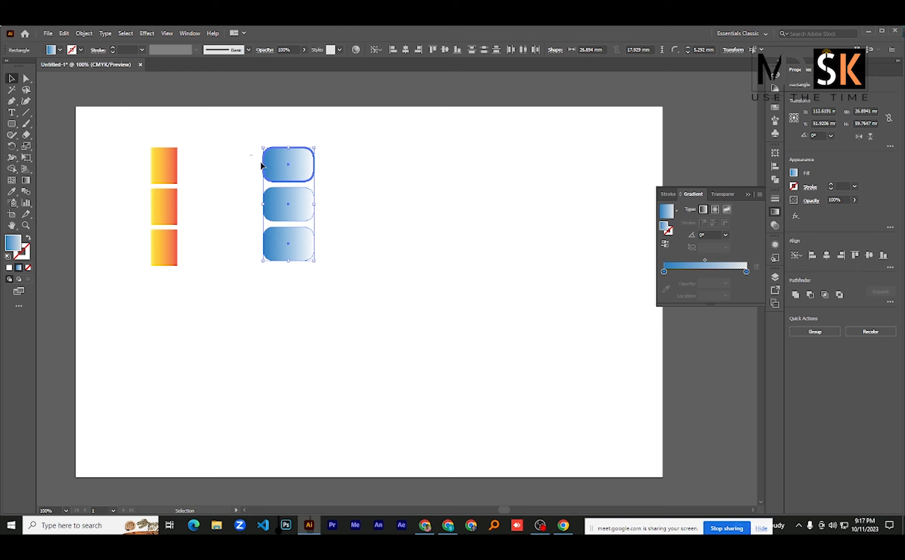
Group the three blue rounded rectangles
{"action": "left_click_drag", "start_coordinate": [262, 165], "coordinate": [285, 265]}
{"action": "right_click", "coordinate": [281, 174]}
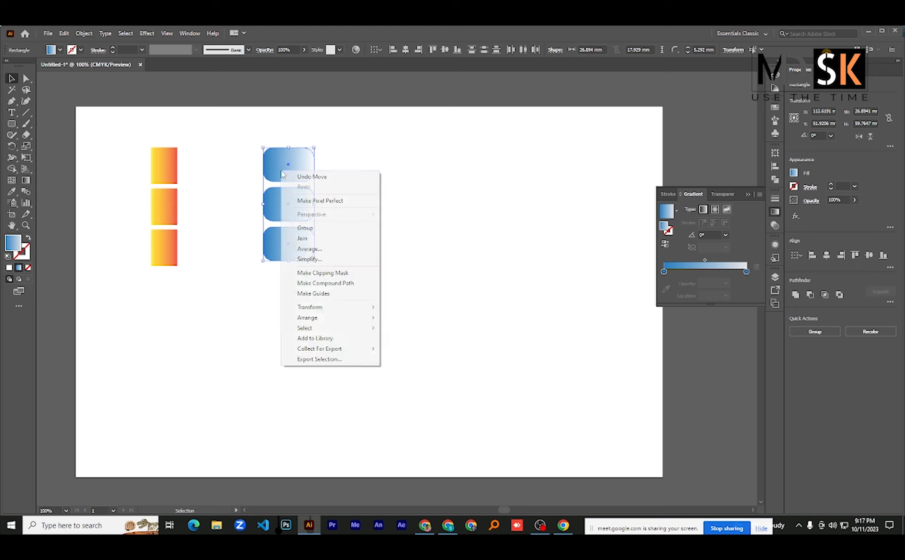
{"action": "left_click", "coordinate": [305, 228]}
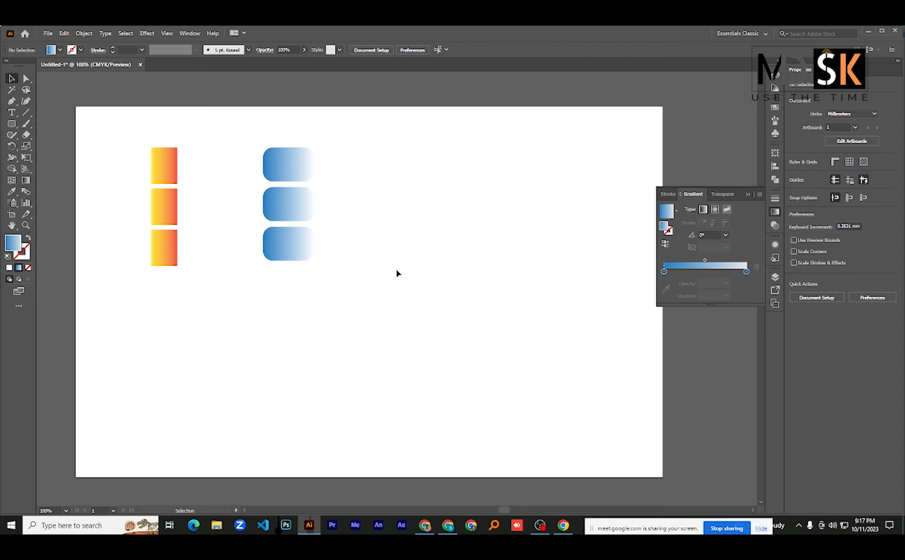
Move the blue group further right and then up, near the artboard's upper edge
{"action": "left_click", "coordinate": [367, 202]}
{"action": "left_click", "coordinate": [305, 211]}
{"action": "left_click", "coordinate": [339, 210]}
{"action": "left_click_drag", "start_coordinate": [292, 166], "coordinate": [331, 166]}
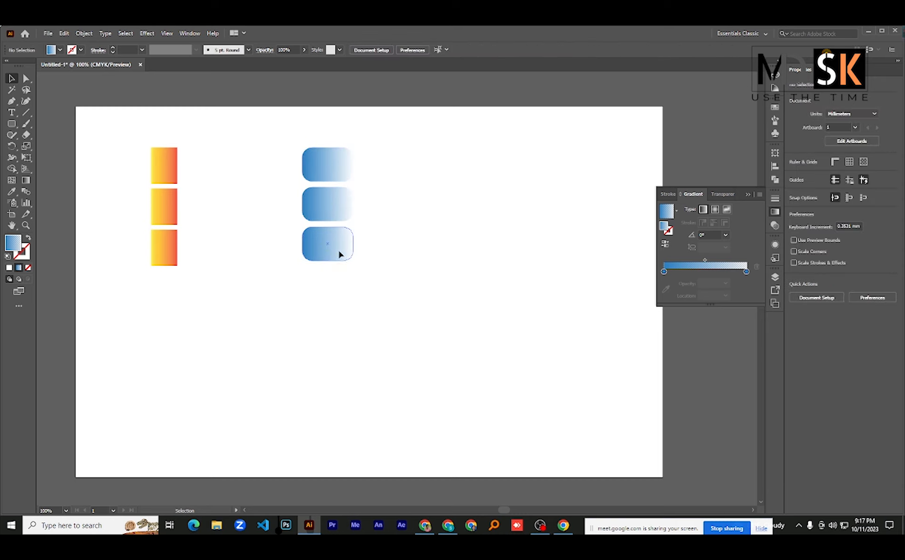
{"action": "left_click_drag", "start_coordinate": [337, 252], "coordinate": [334, 174]}
{"action": "left_click_drag", "start_coordinate": [168, 165], "coordinate": [125, 147]}
{"action": "key", "text": "a"}
{"action": "key", "text": "ctrl+z"}
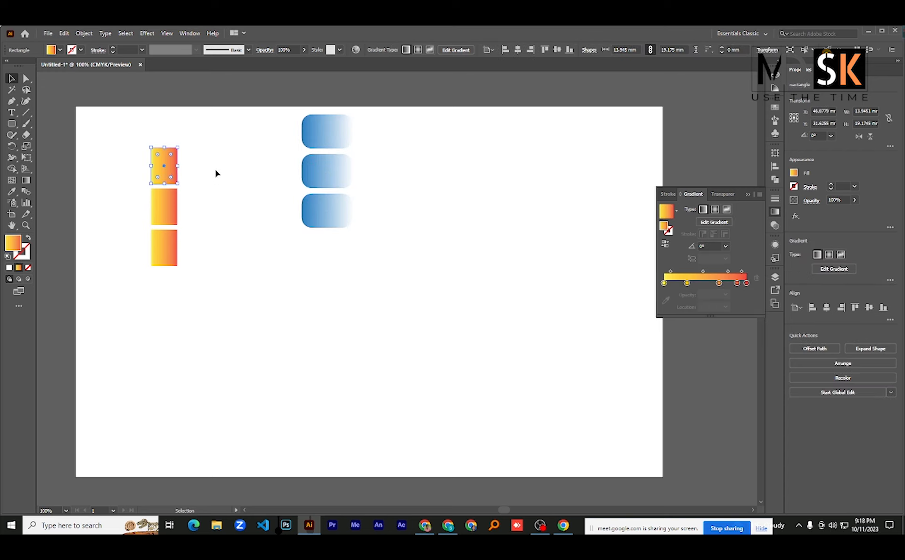
Group the three orange gradient rectangles
{"action": "key", "text": "v"}
{"action": "left_click_drag", "start_coordinate": [206, 147], "coordinate": [141, 284]}
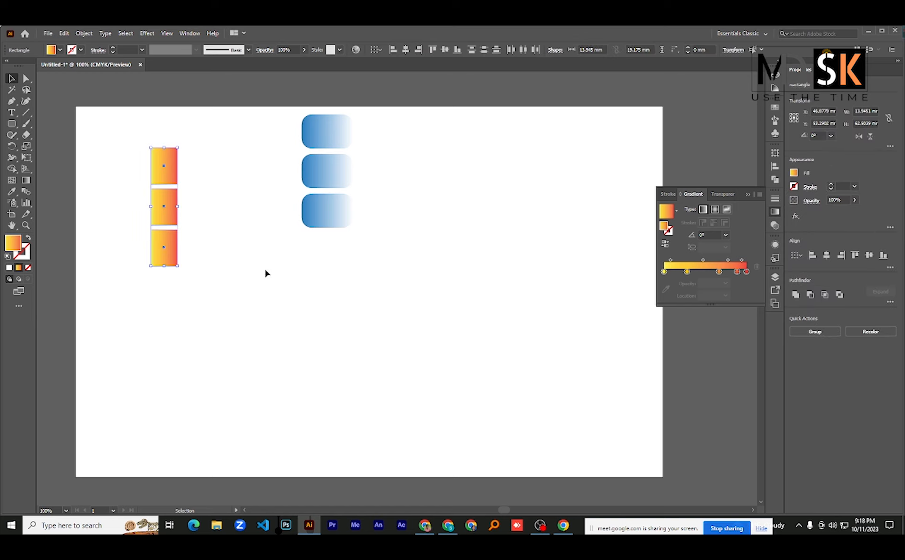
{"action": "key", "text": "a"}
{"action": "key", "text": "v"}
{"action": "key", "text": "ctrl+g"}
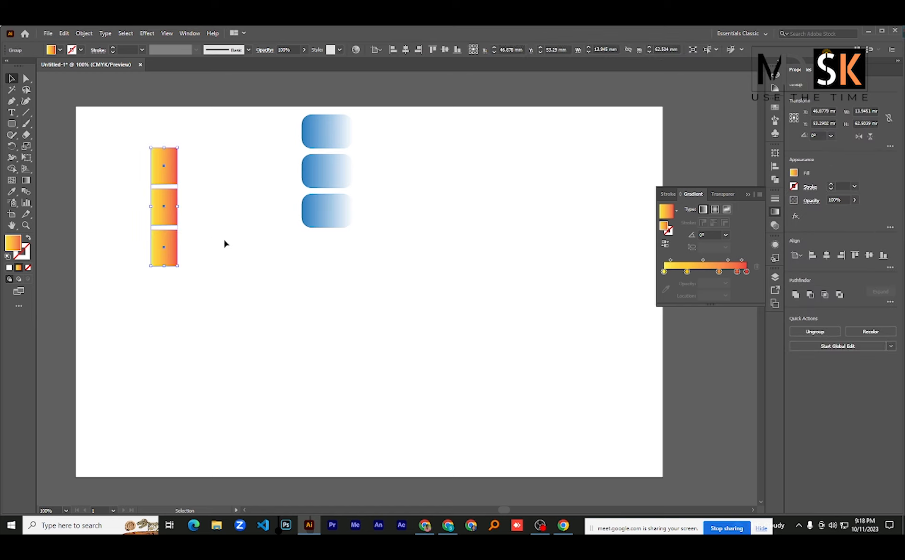
Move the orange group up and left to about X 29.7, Y 47.6 mm and place the blue group just right of it
{"action": "left_click_drag", "start_coordinate": [163, 179], "coordinate": [130, 169]}
{"action": "left_click", "coordinate": [179, 164]}
{"action": "left_click", "coordinate": [132, 254]}
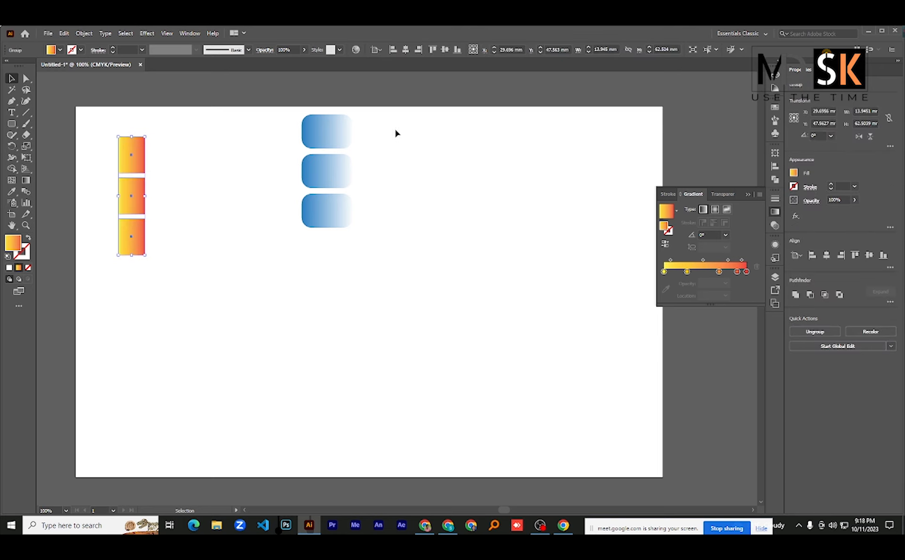
{"action": "left_click_drag", "start_coordinate": [396, 130], "coordinate": [300, 256]}
{"action": "left_click_drag", "start_coordinate": [329, 169], "coordinate": [184, 194]}
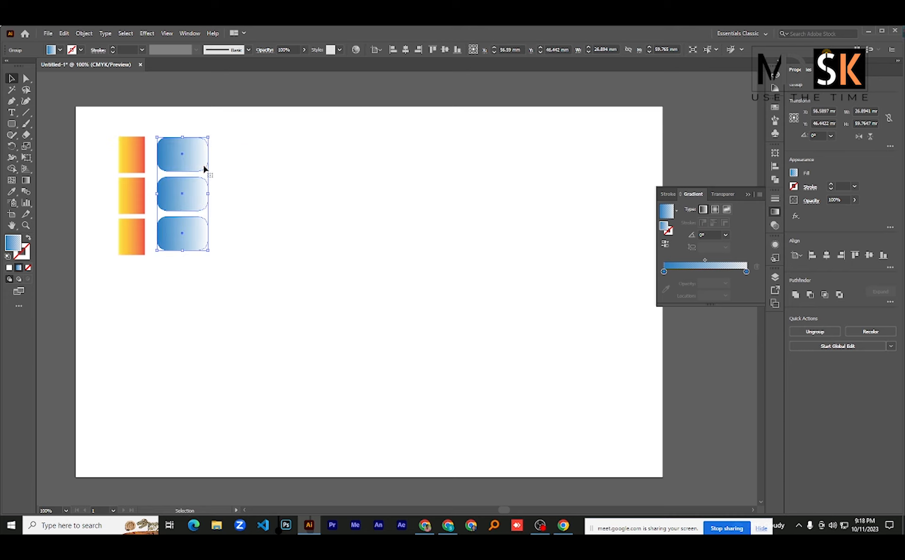
{"action": "left_click", "coordinate": [140, 160]}
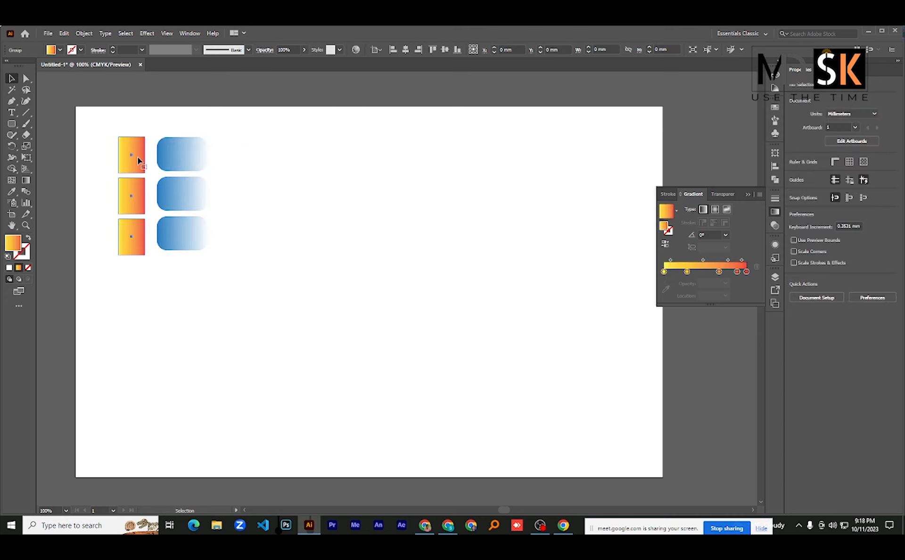
{"action": "left_click", "coordinate": [184, 163]}
{"action": "left_click", "coordinate": [135, 255]}
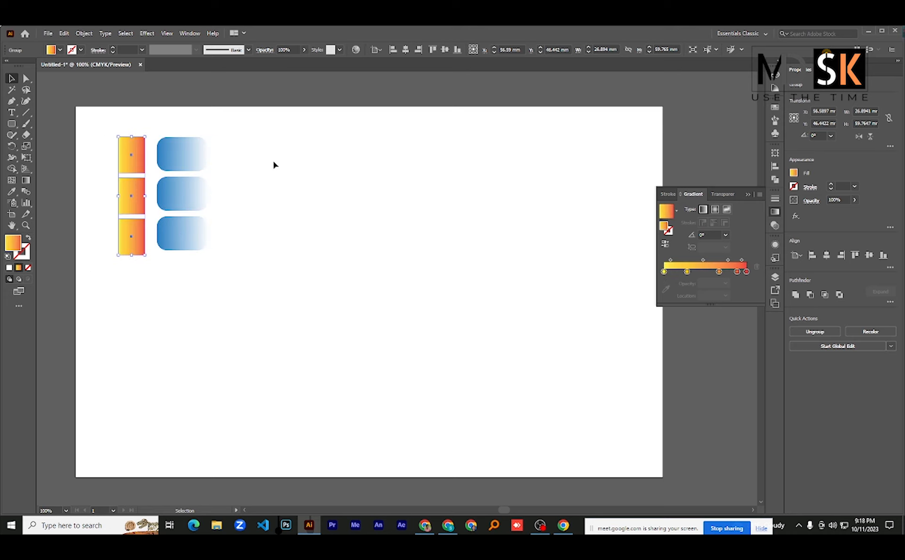
{"action": "left_click_drag", "start_coordinate": [253, 135], "coordinate": [172, 283]}
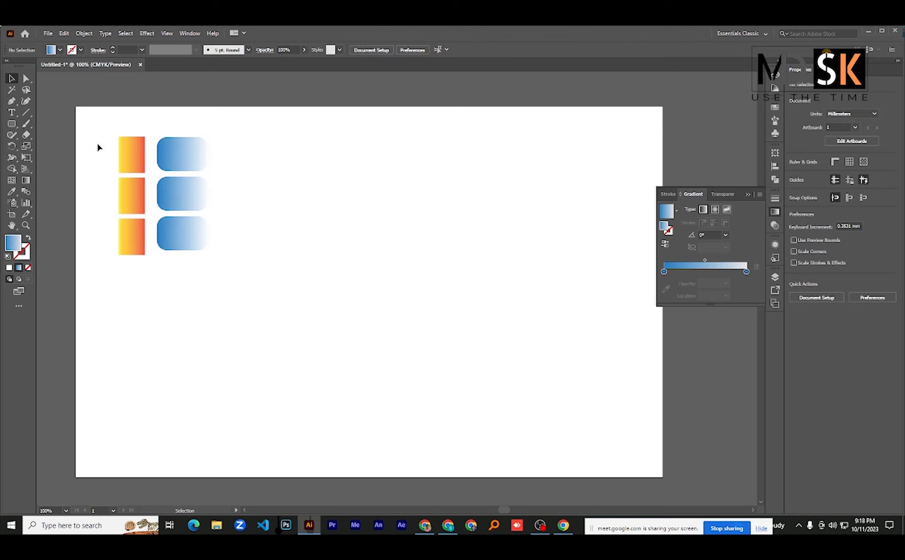
Move both groups together up to the artboard's upper-left area, centred at about X 44.9, Y 37.5 mm, and deselect them
{"action": "left_click_drag", "start_coordinate": [98, 144], "coordinate": [245, 307]}
{"action": "left_click_drag", "start_coordinate": [184, 229], "coordinate": [181, 208]}
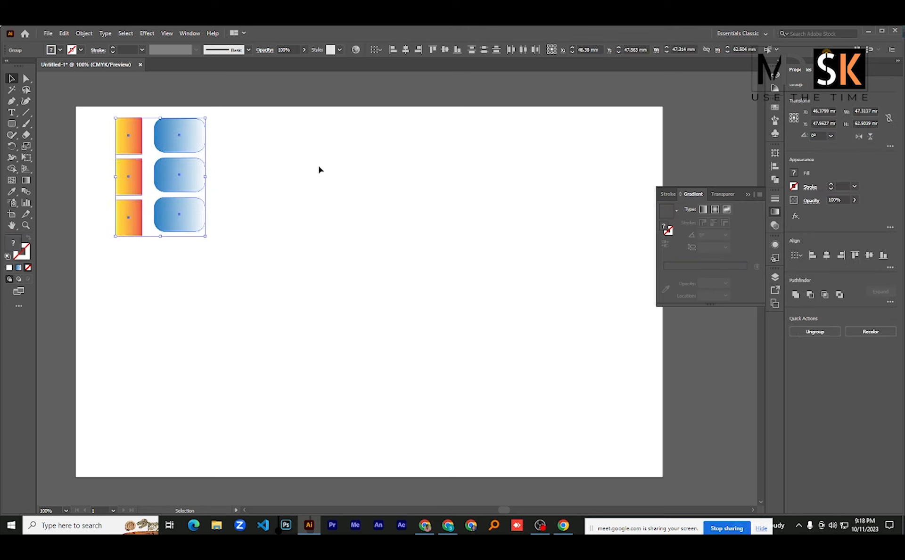
{"action": "left_click", "coordinate": [196, 317]}
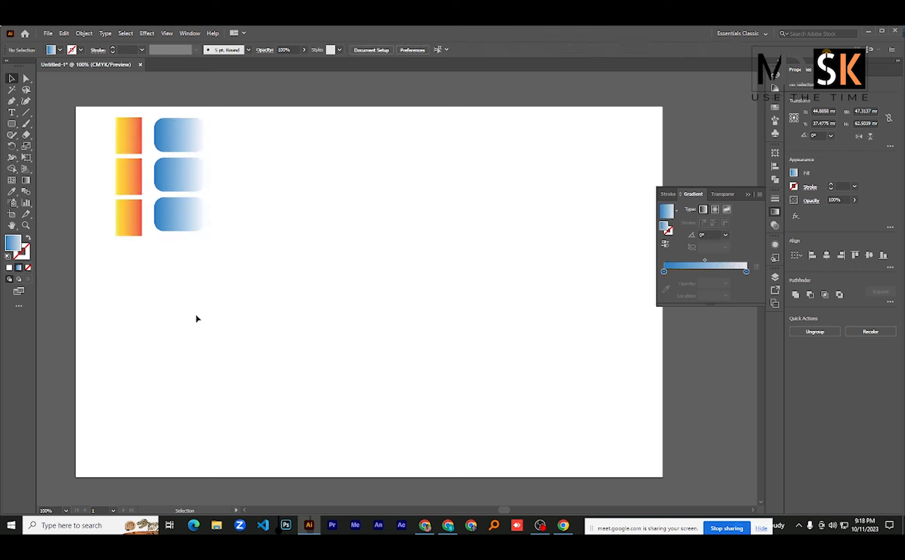
Display the two-point perspective grid on the artboard with the Perspective Grid tool
{"action": "left_click", "coordinate": [26, 169]}
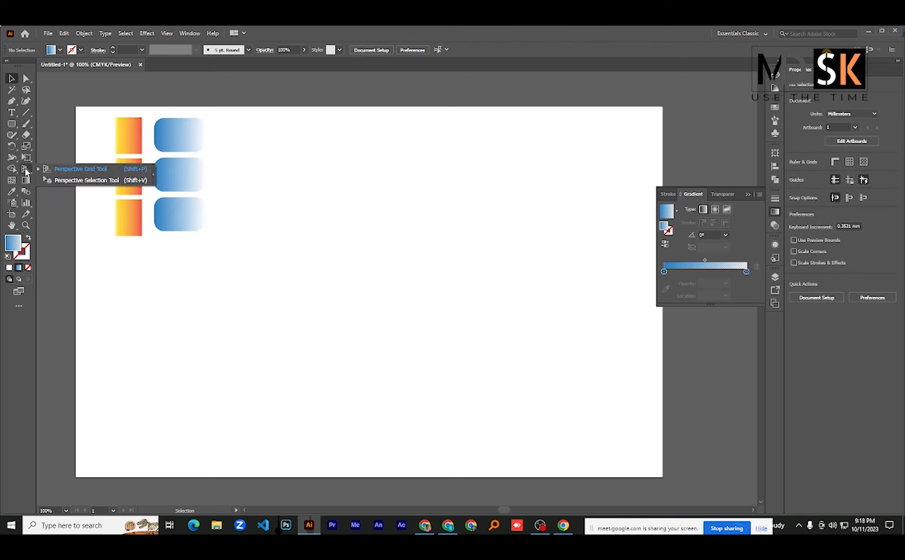
{"action": "left_click", "coordinate": [78, 172]}
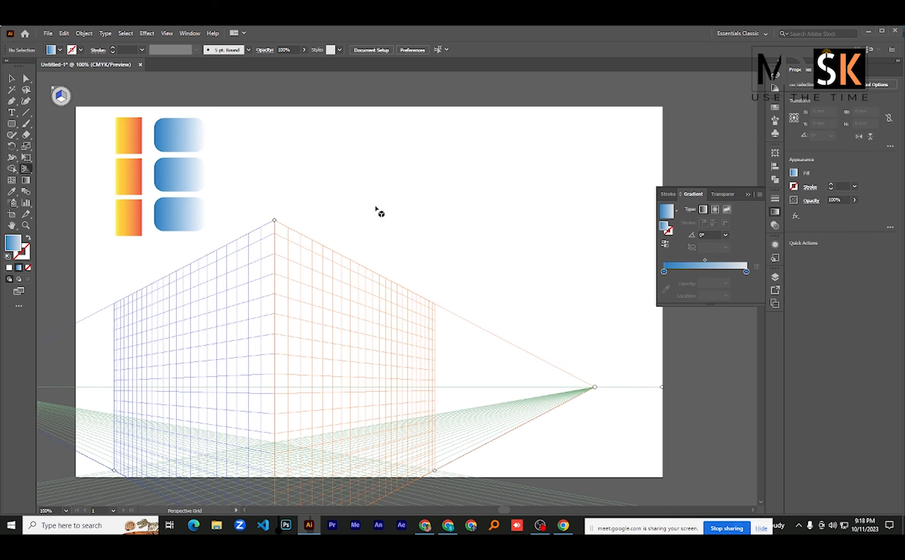
{"action": "scroll", "coordinate": [232, 307], "scroll_direction": "down", "scroll_amount": 2}
{"action": "scroll", "coordinate": [232, 308], "scroll_direction": "down", "scroll_amount": 1}
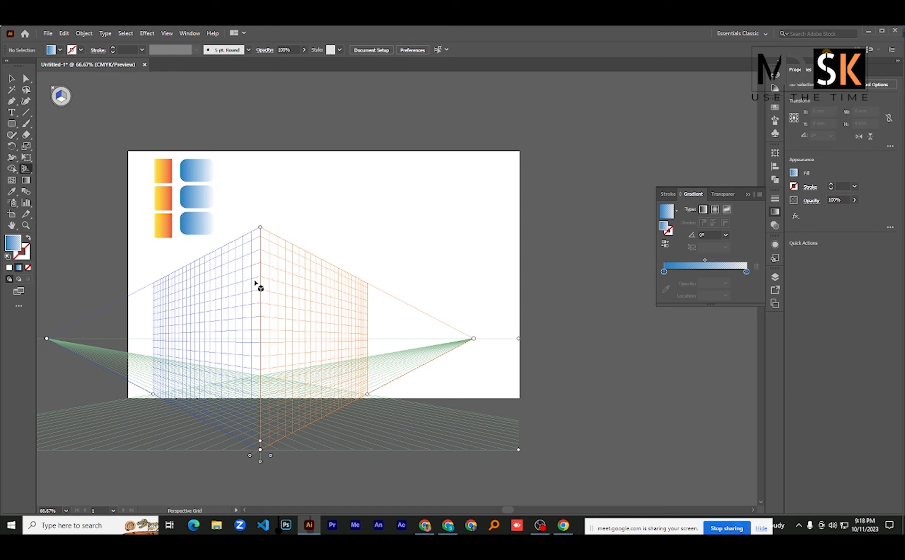
{"action": "scroll", "coordinate": [227, 323], "scroll_direction": "down", "scroll_amount": 3}
{"action": "scroll", "coordinate": [75, 227], "scroll_direction": "up", "scroll_amount": 1}
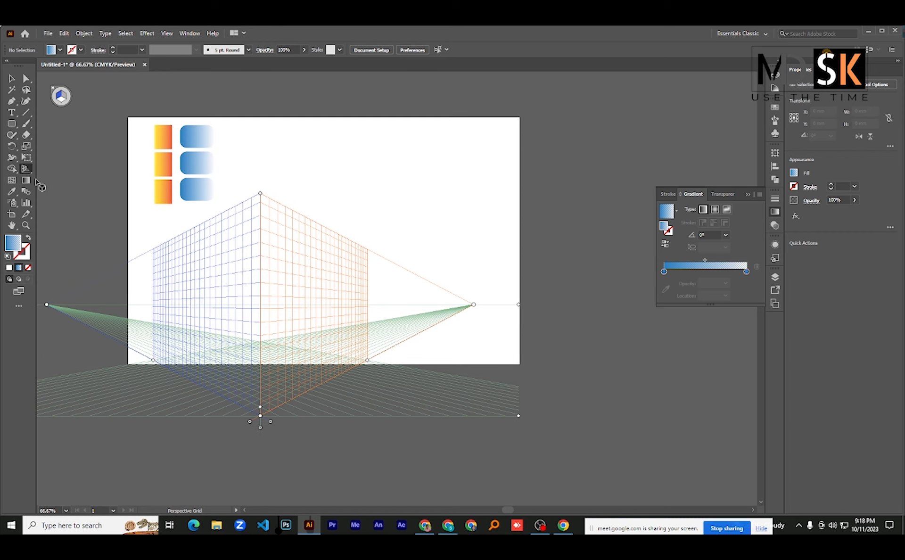
Hide the perspective grid and display it again
{"action": "left_click_drag", "start_coordinate": [27, 170], "coordinate": [50, 174]}
{"action": "left_click", "coordinate": [166, 34]}
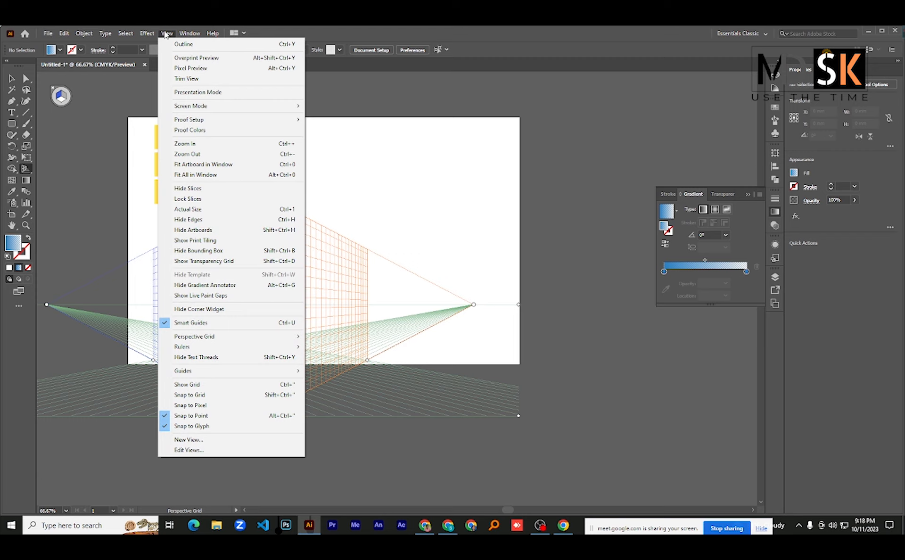
{"action": "mouse_move", "coordinate": [216, 337]}
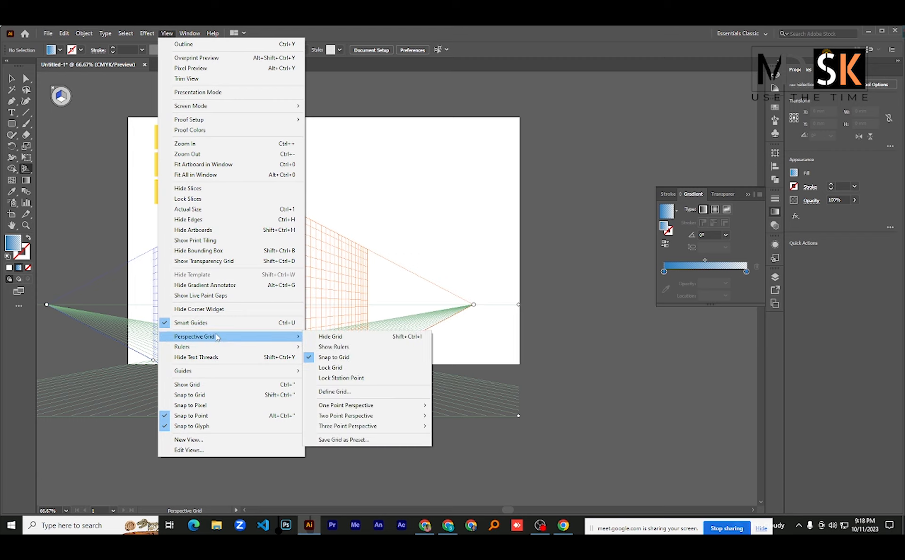
{"action": "left_click", "coordinate": [332, 336]}
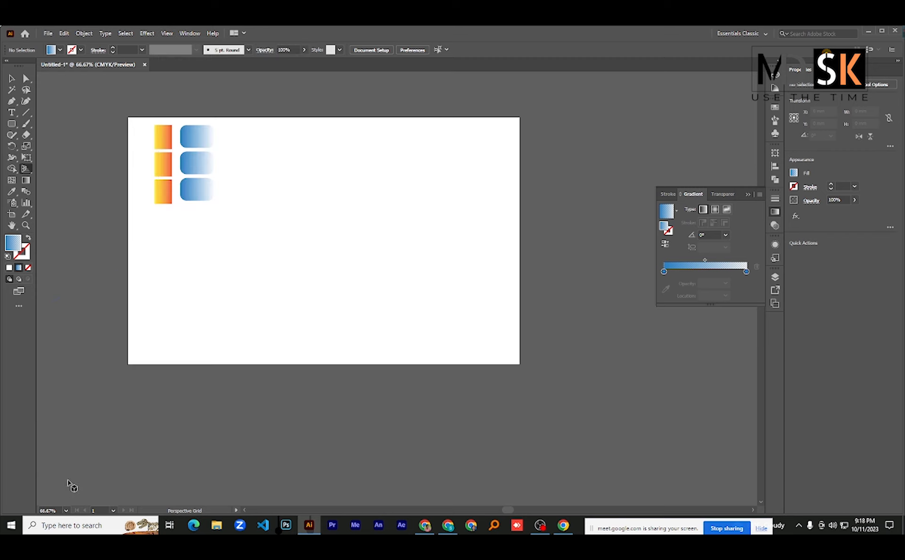
{"action": "left_click", "coordinate": [169, 33]}
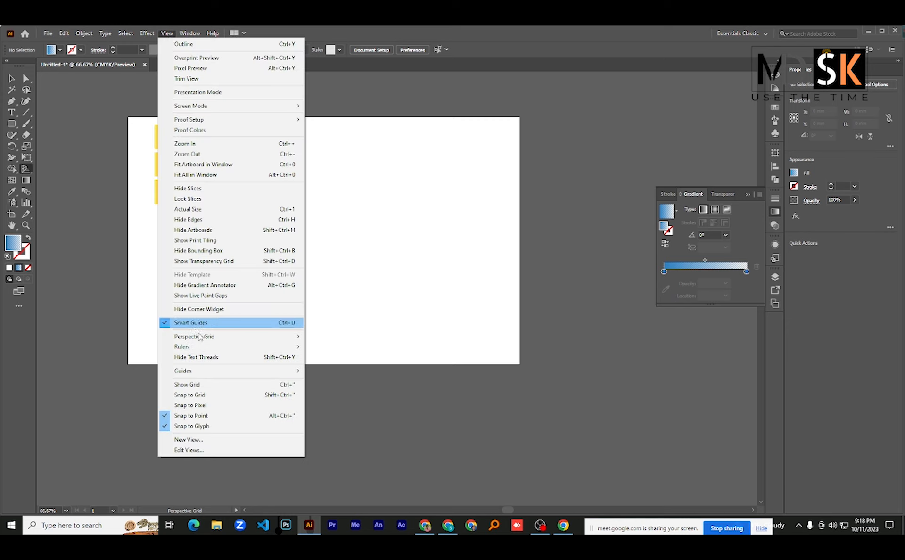
{"action": "mouse_move", "coordinate": [200, 337]}
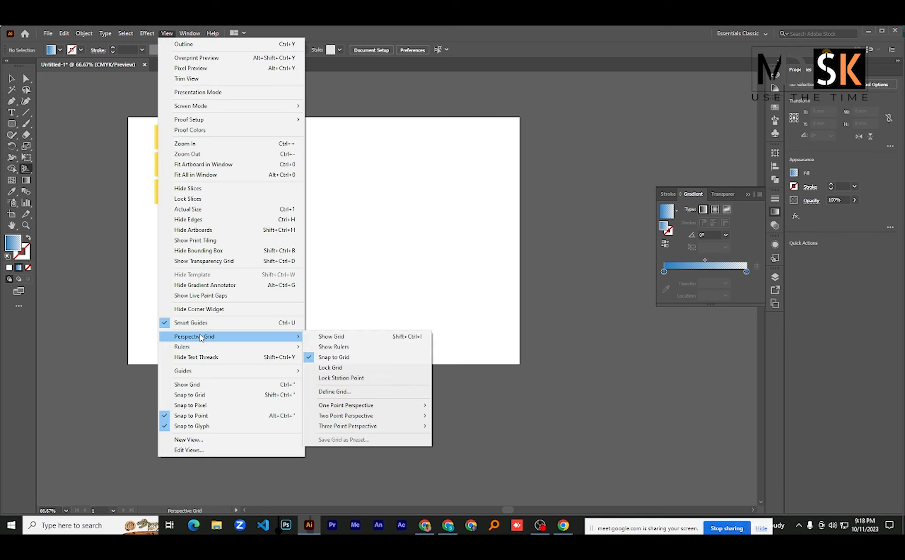
{"action": "left_click", "coordinate": [332, 337]}
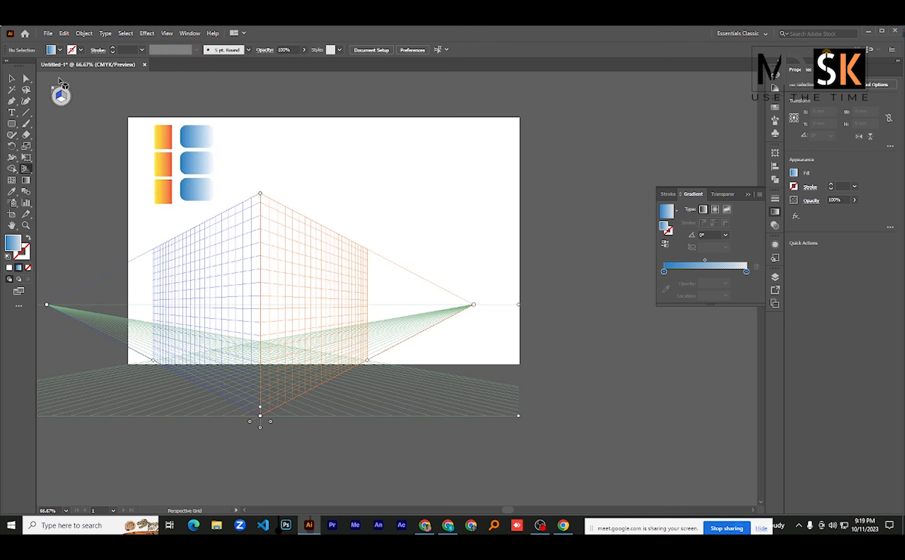
{"action": "key", "text": "Print"}
{"action": "left_click_drag", "start_coordinate": [0, 25], "coordinate": [50, 107]}
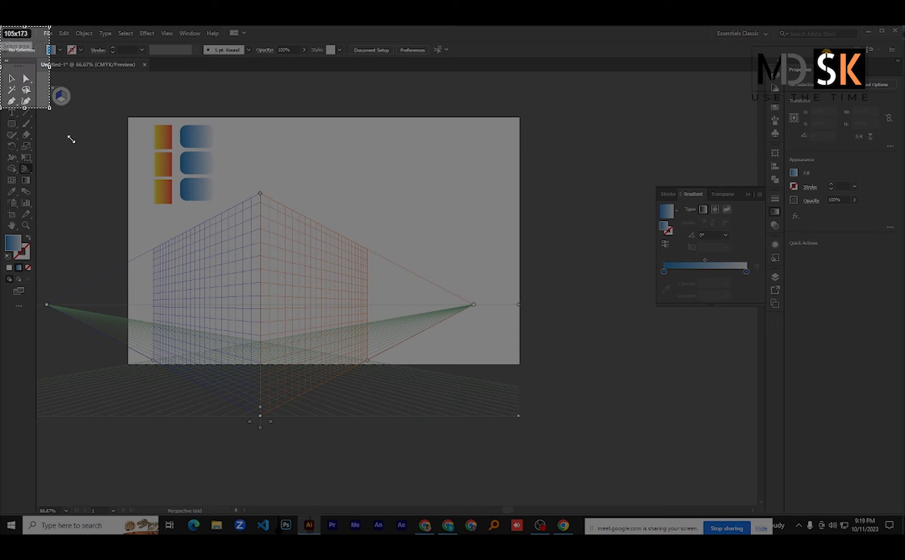
{"action": "left_click_drag", "start_coordinate": [71, 139], "coordinate": [135, 191]}
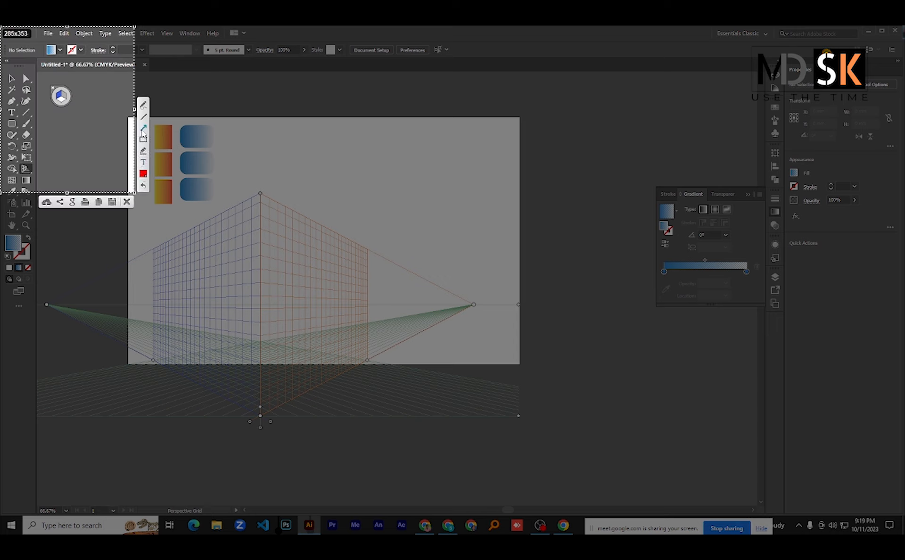
{"action": "mouse_move", "coordinate": [36, 70]}
{"action": "left_mouse_down"}
{"action": "mouse_move", "coordinate": [52, 88]}
{"action": "mouse_move", "coordinate": [78, 88]}
{"action": "mouse_move", "coordinate": [63, 105]}
{"action": "left_mouse_up"}
{"action": "left_click", "coordinate": [125, 201]}
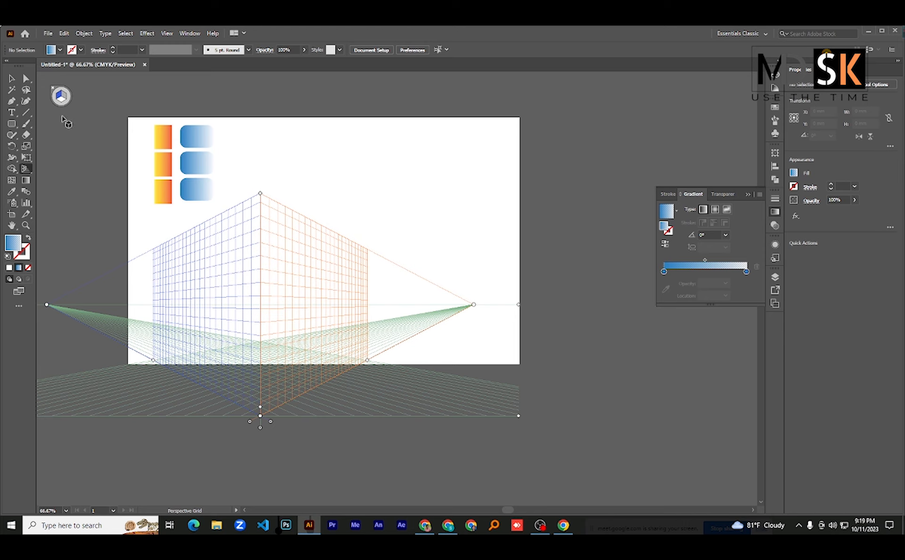
Place the orange group on the left grid plane with Perspective Selection, its lower inner corner at the grid's front ground corner
{"action": "key", "text": "shift+v"}
{"action": "left_click", "coordinate": [167, 190]}
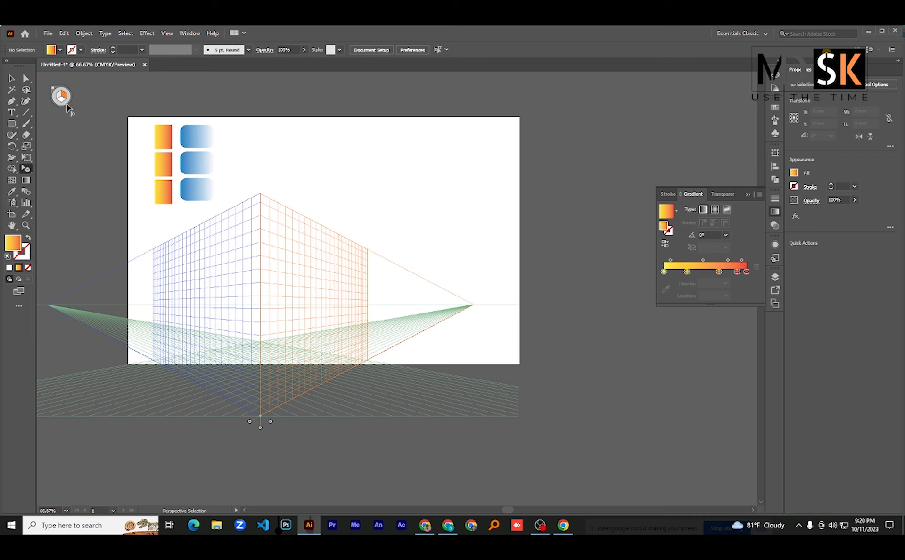
{"action": "key", "text": "1"}
{"action": "key", "text": "2"}
{"action": "left_click", "coordinate": [64, 96]}
{"action": "key", "text": "1"}
{"action": "left_click", "coordinate": [163, 160]}
{"action": "left_click_drag", "start_coordinate": [169, 157], "coordinate": [143, 348]}
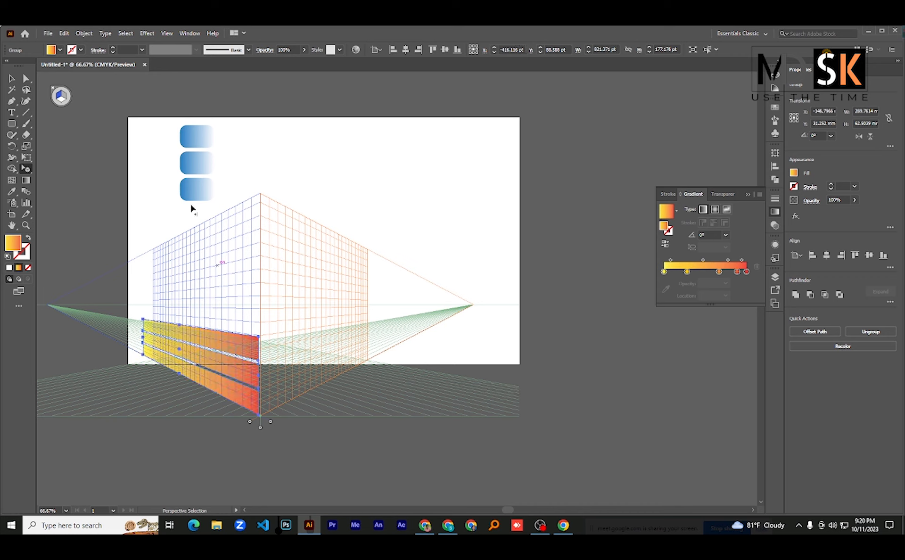
Place the blue group on the right grid plane, meeting the orange group at the front corner, and hide the perspective grid
{"action": "left_click", "coordinate": [159, 160]}
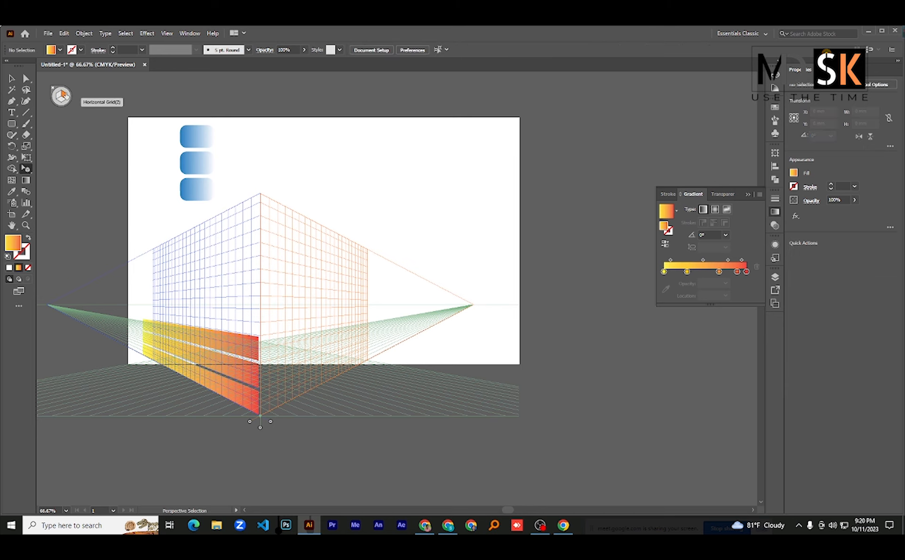
{"action": "left_click_drag", "start_coordinate": [209, 173], "coordinate": [382, 355]}
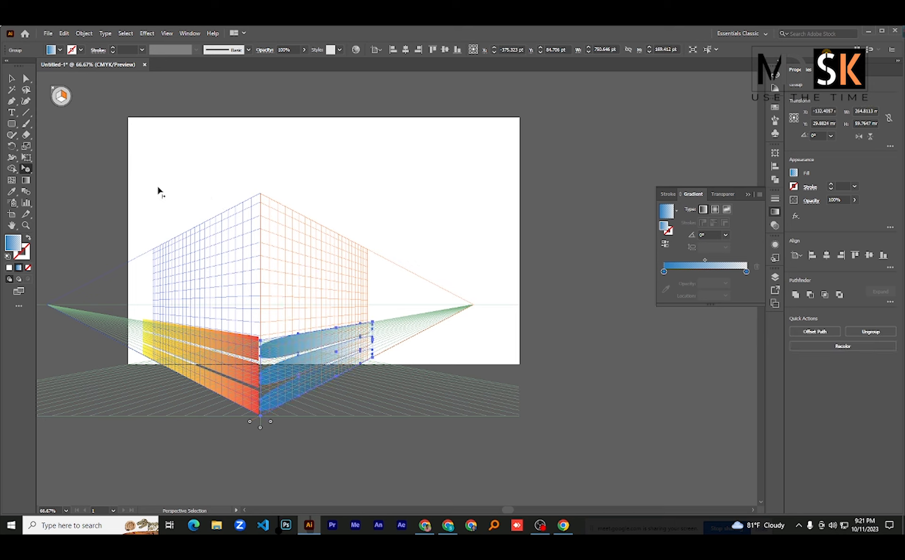
{"action": "left_click", "coordinate": [168, 35]}
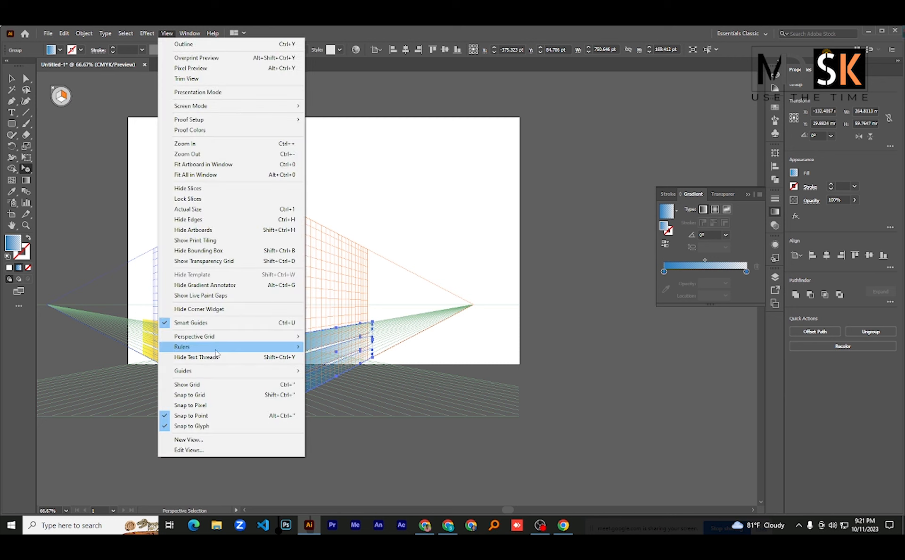
{"action": "mouse_move", "coordinate": [279, 338]}
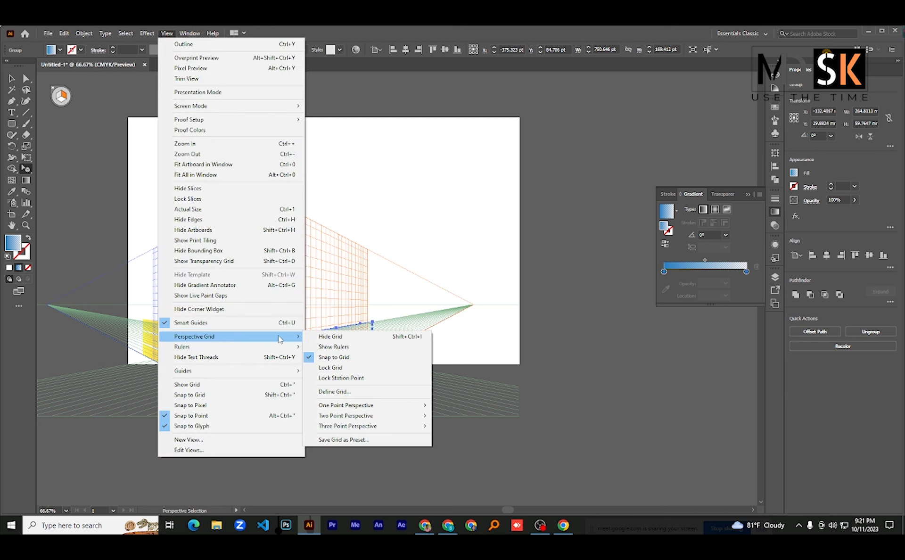
{"action": "left_click", "coordinate": [328, 337]}
Move both perspective groups together into the artboard at about X 144.2, Y 82.3 mm, group them, and deselect
{"action": "left_click_drag", "start_coordinate": [298, 384], "coordinate": [324, 224]}
{"action": "key", "text": "ctrl+z"}
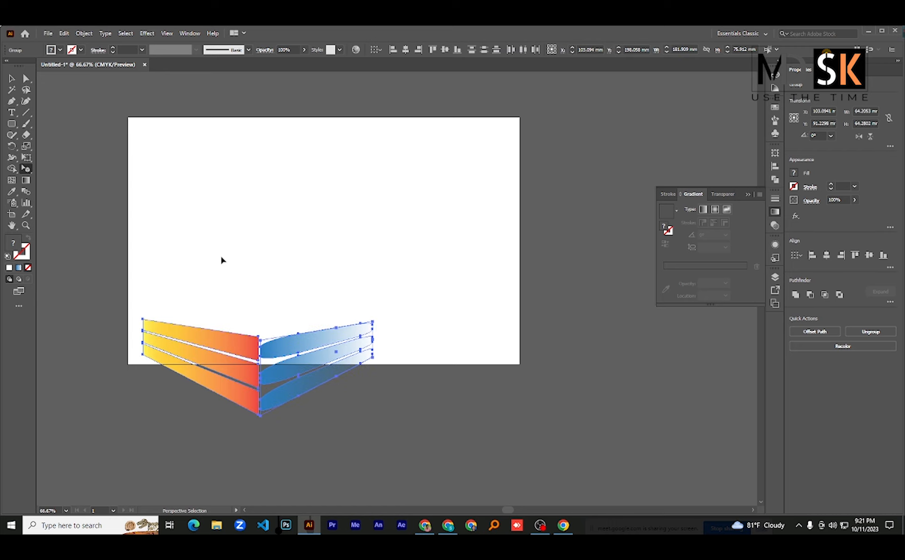
{"action": "left_click", "coordinate": [13, 80]}
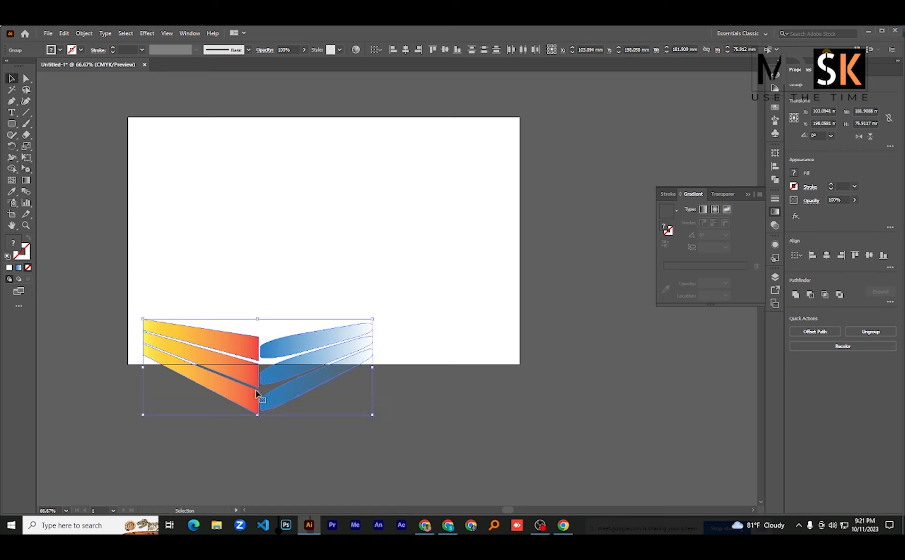
{"action": "left_click_drag", "start_coordinate": [232, 353], "coordinate": [282, 206]}
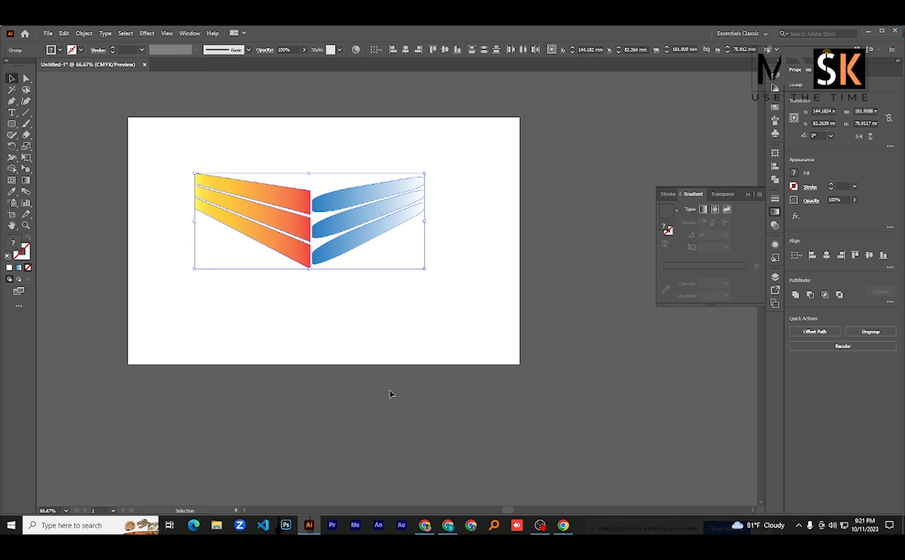
{"action": "key", "text": "ctrl"}
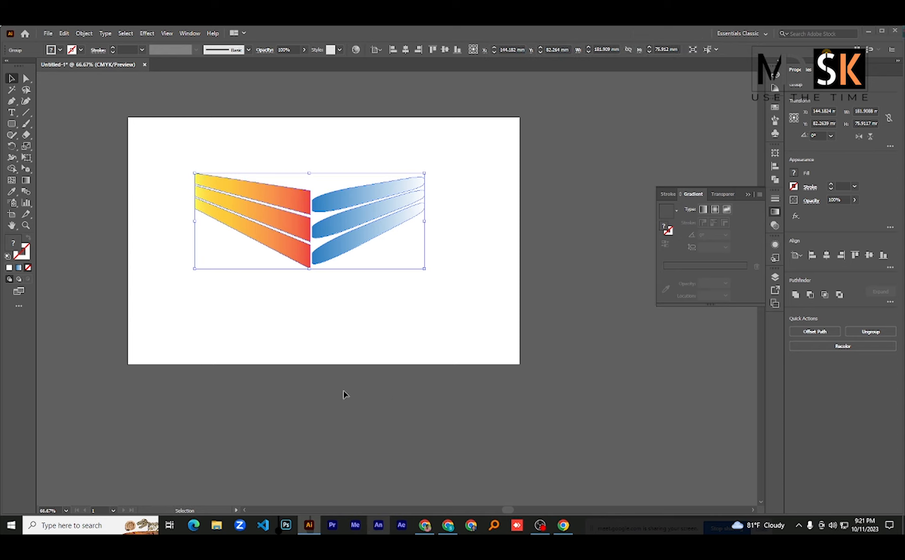
{"action": "left_click", "coordinate": [91, 151]}
Scale the combined group to about 108.7 by 43.8 mm and park it off the artboard's upper-right corner at about X 375.5, Y 15.7 mm
{"action": "left_click", "coordinate": [274, 216]}
{"action": "left_click_drag", "start_coordinate": [274, 216], "coordinate": [467, 159]}
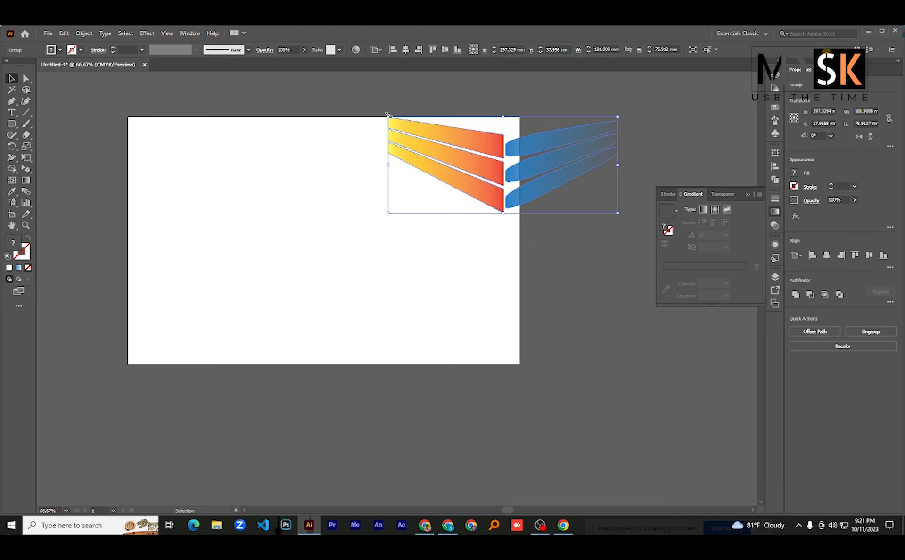
{"action": "left_click_drag", "start_coordinate": [388, 117], "coordinate": [479, 157]}
{"action": "left_click_drag", "start_coordinate": [579, 170], "coordinate": [631, 125]}
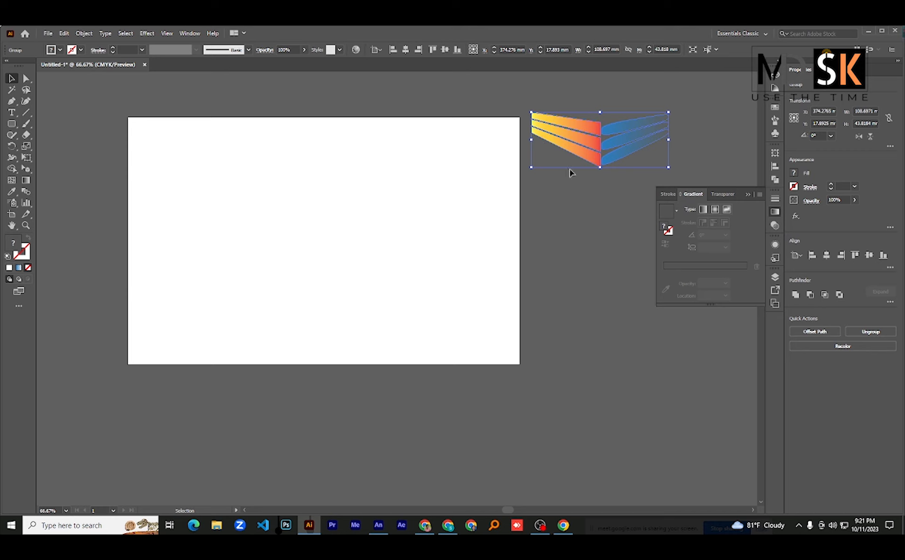
{"action": "left_click_drag", "start_coordinate": [576, 135], "coordinate": [578, 132]}
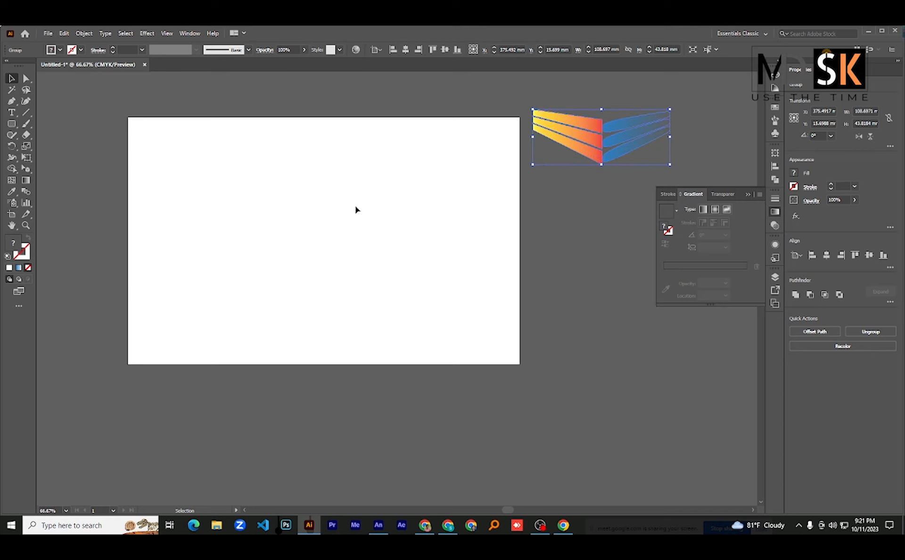
{"action": "left_click", "coordinate": [218, 242]}
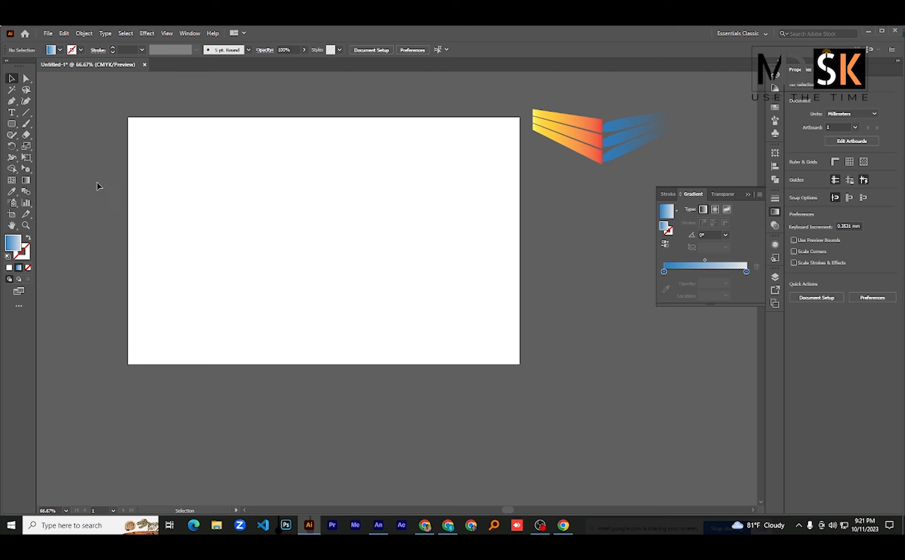
{"action": "left_click", "coordinate": [581, 138]}
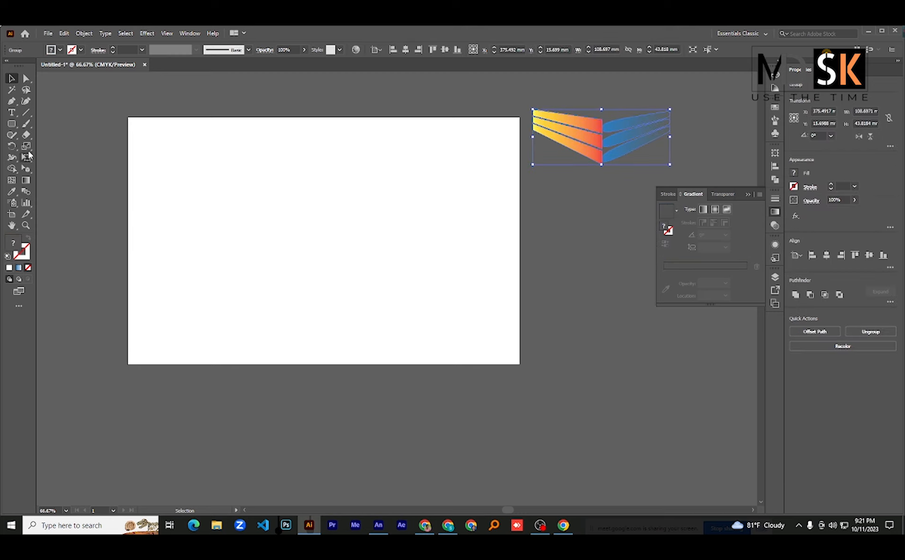
{"action": "left_click", "coordinate": [112, 129]}
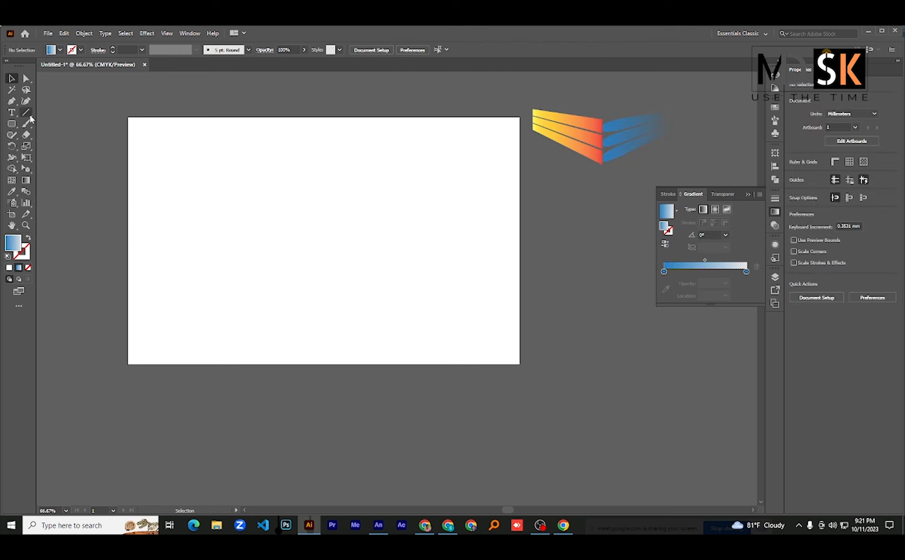
Activate the Pen tool from its group of path-editing tools
{"action": "right_click", "coordinate": [12, 101]}
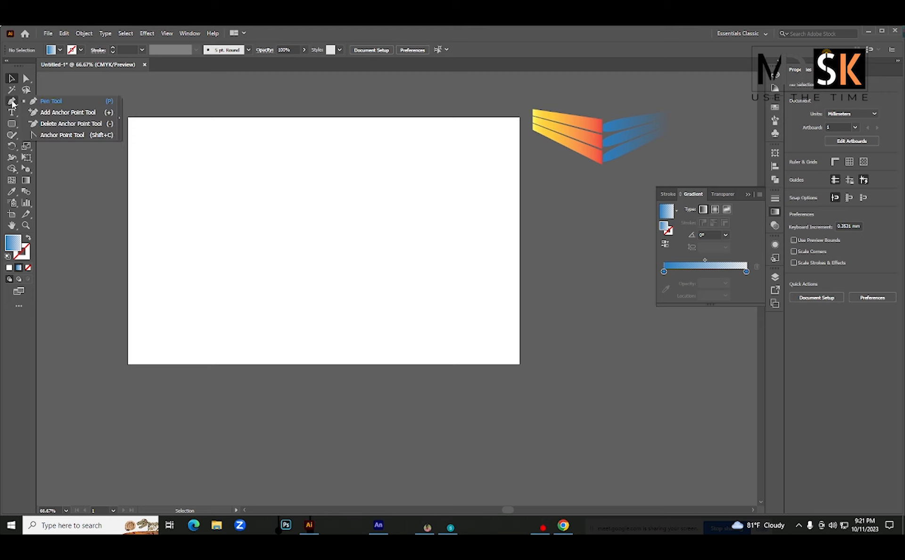
{"action": "left_click", "coordinate": [52, 101]}
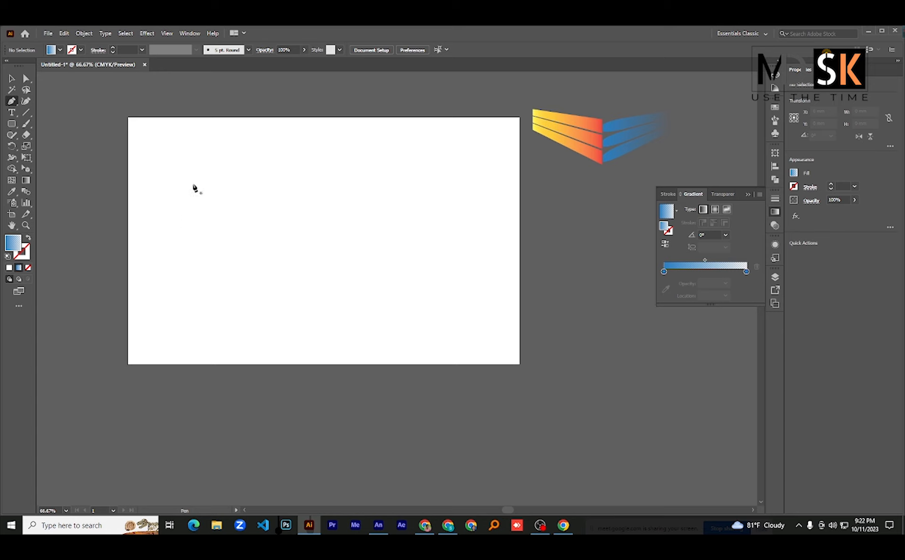
Switch to Chrome, search Google for "cv design" in a new tab, and show the image results
{"action": "left_click", "coordinate": [424, 525]}
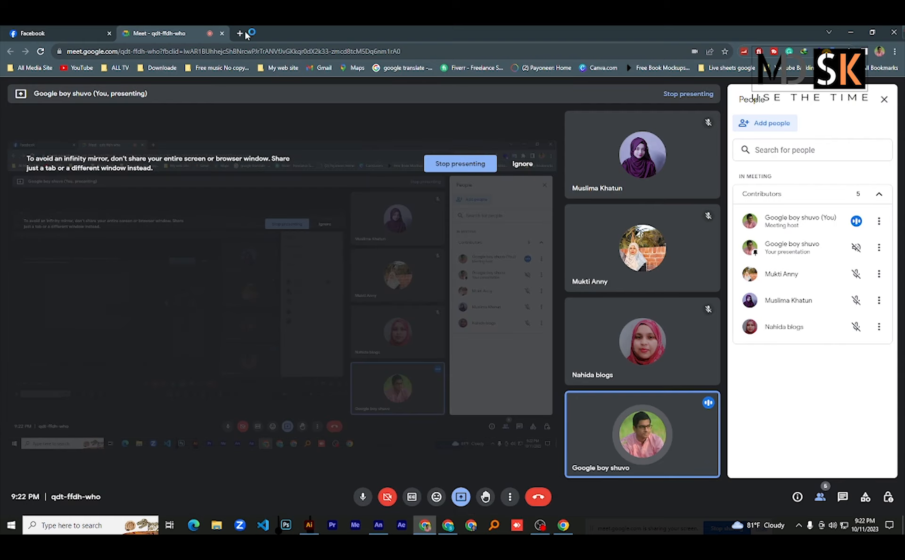
{"action": "left_click", "coordinate": [241, 33]}
{"action": "type", "text": "C"}
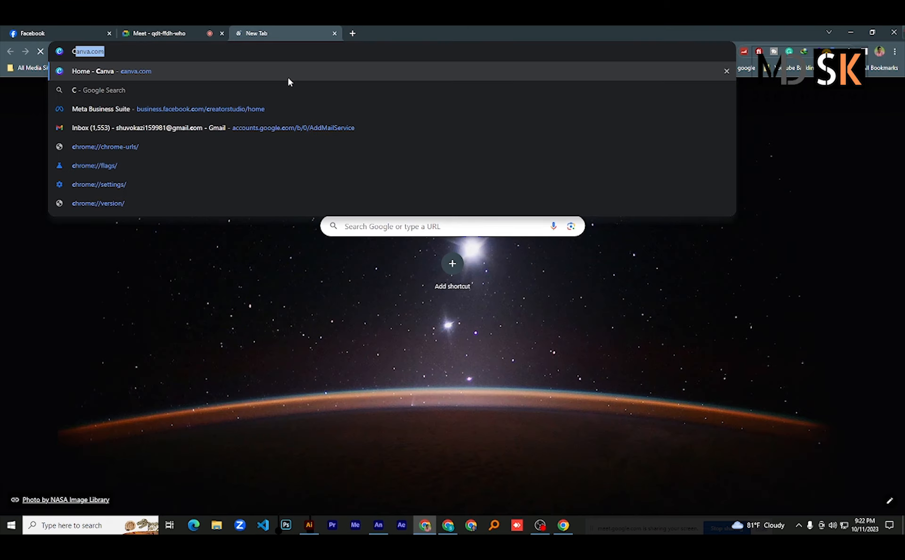
{"action": "type", "text": "V de"}
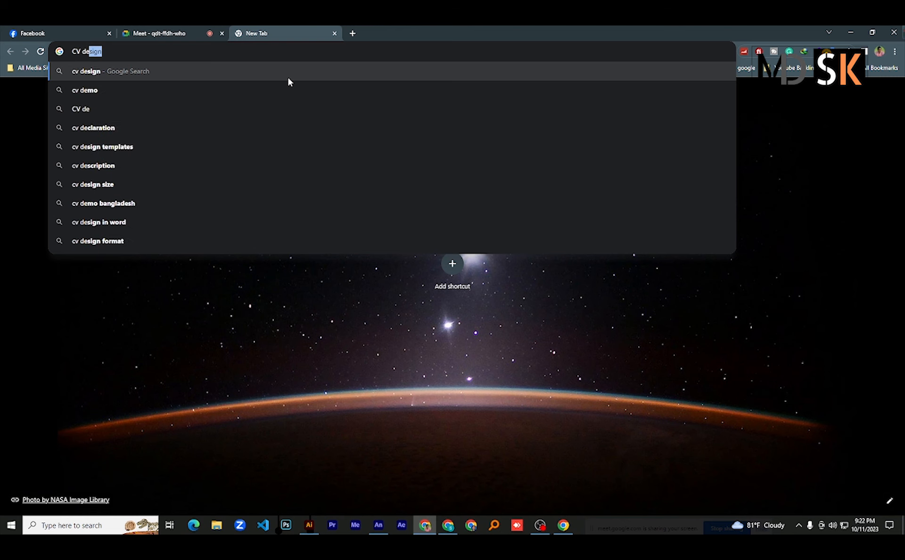
{"action": "key", "text": "Return"}
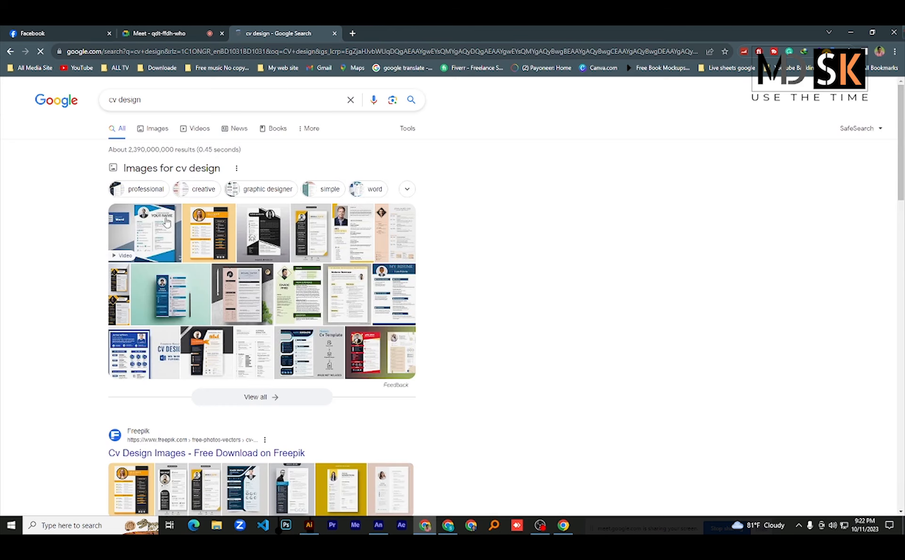
{"action": "left_click", "coordinate": [238, 242]}
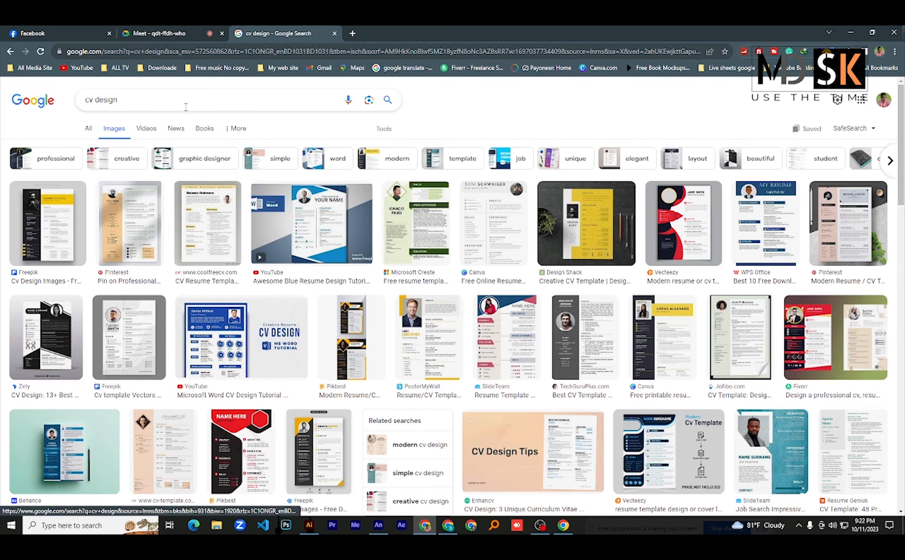
Search Google Images for "student card" and preview the orange Educare card and the red PosterMyWall student ID card template
{"action": "triple_click", "coordinate": [102, 99]}
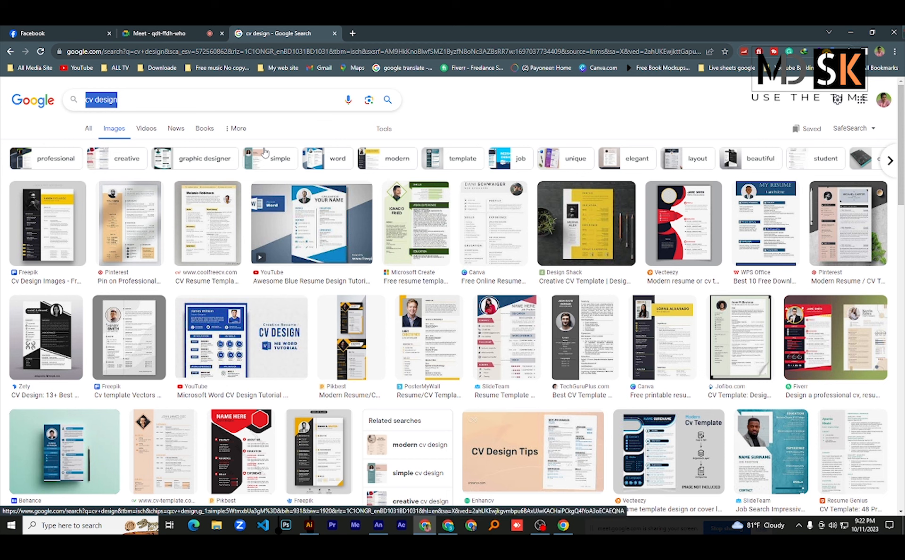
{"action": "type", "text": "stu"}
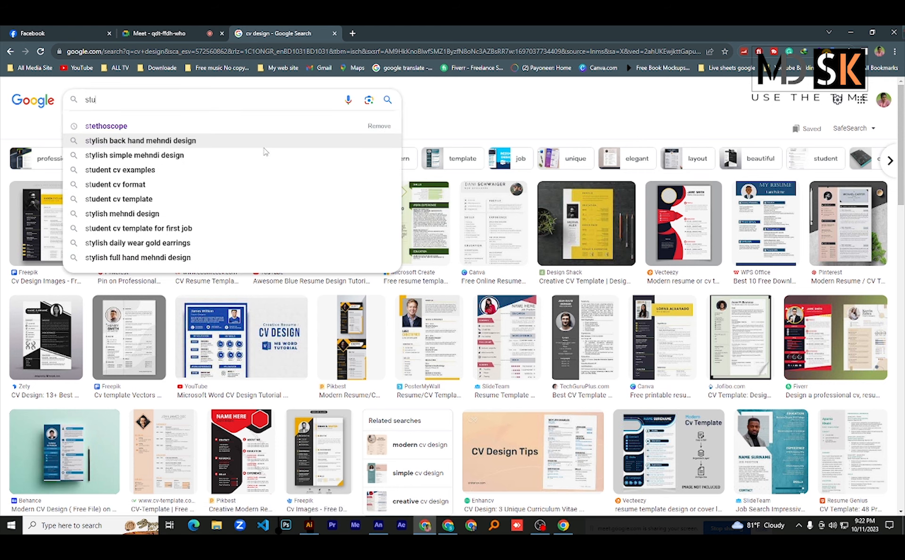
{"action": "type", "text": "dent card"}
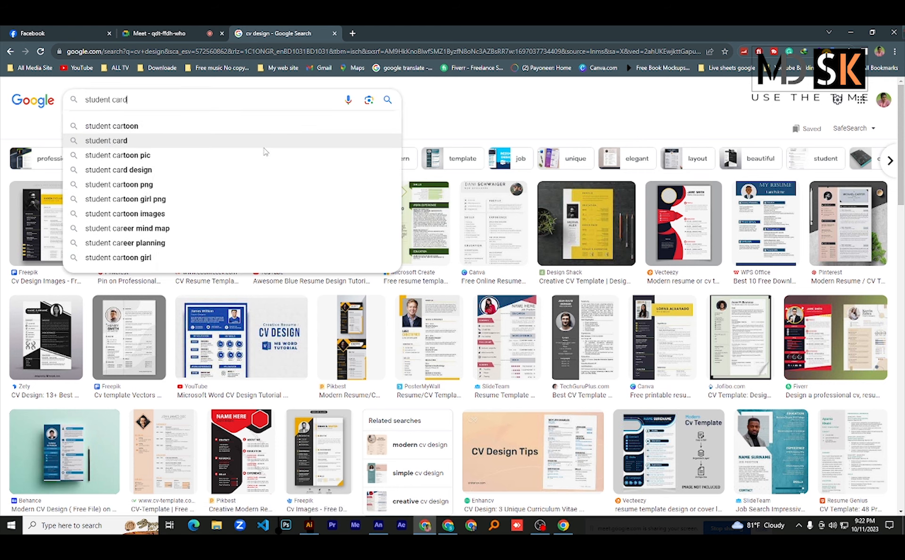
{"action": "key", "text": "Return"}
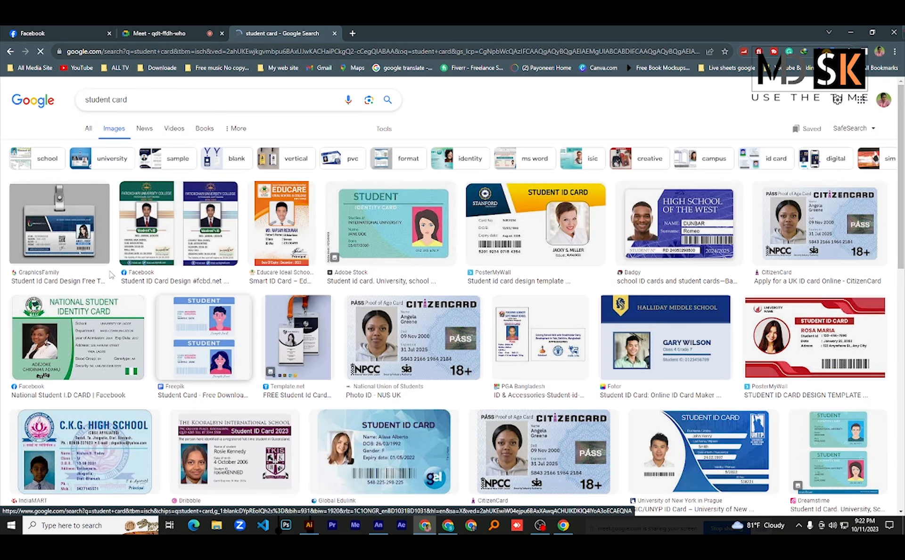
{"action": "left_click", "coordinate": [282, 218]}
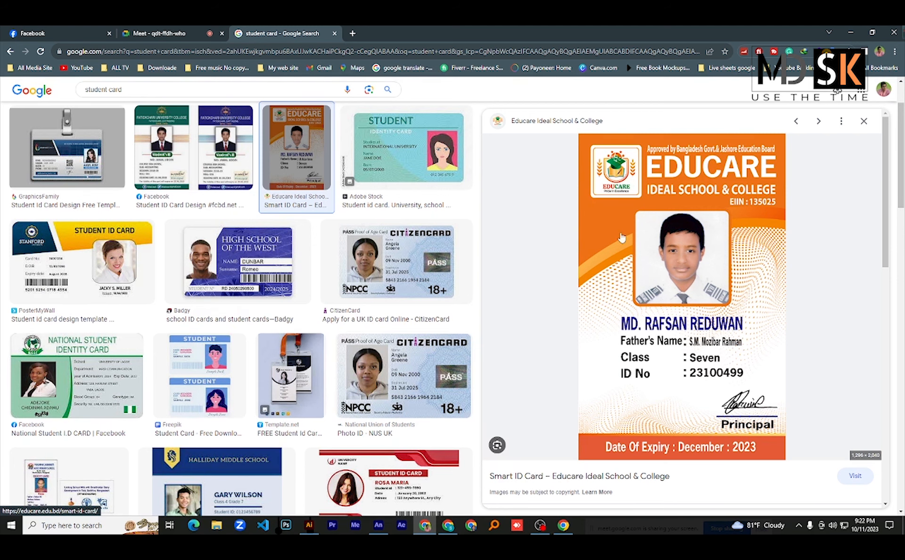
{"action": "left_click", "coordinate": [358, 488]}
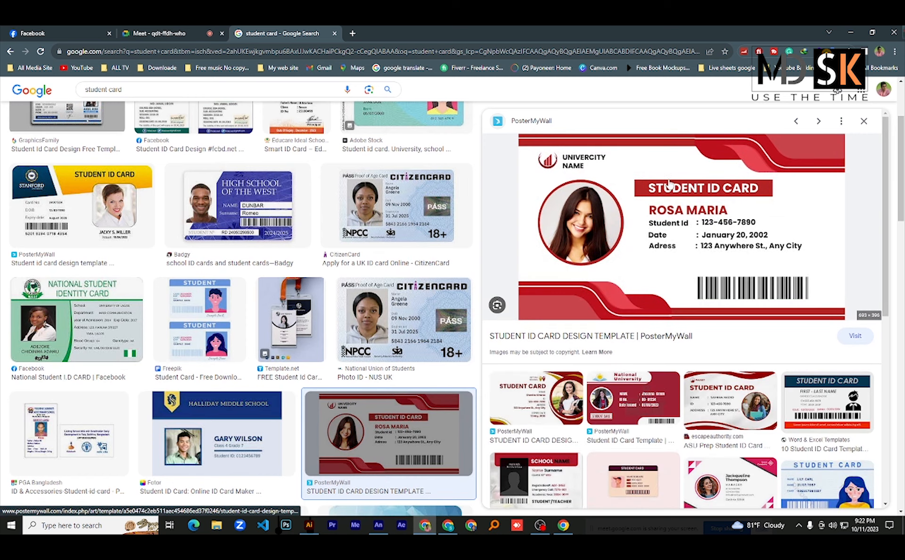
Capture the red student ID card preview region, mark its upper curved band with freehand red strokes, and discard the capture
{"action": "key", "text": "Print"}
{"action": "left_click_drag", "start_coordinate": [473, 92], "coordinate": [894, 333]}
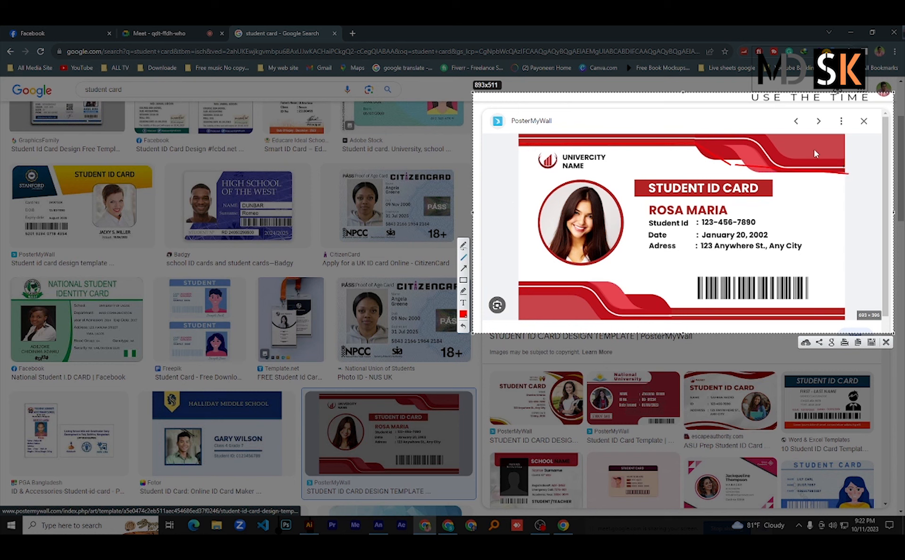
{"action": "left_click_drag", "start_coordinate": [849, 174], "coordinate": [602, 151]}
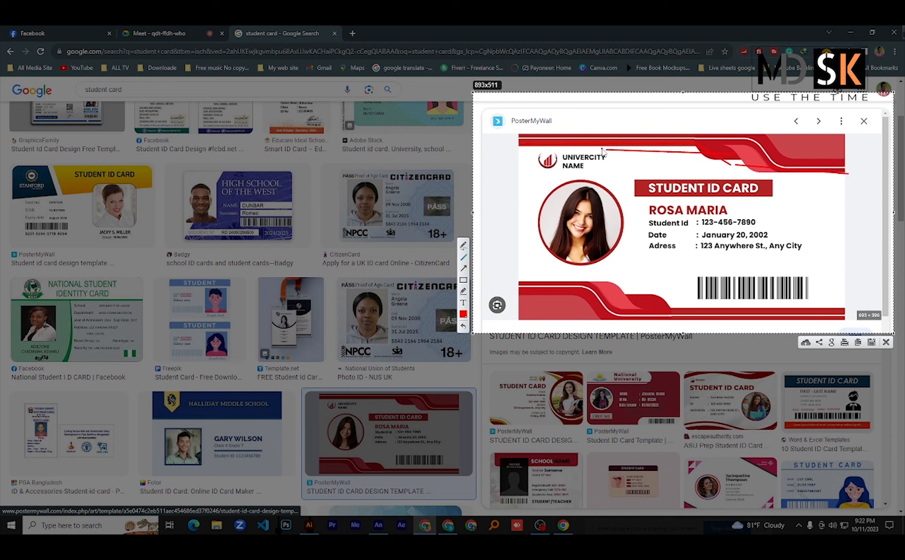
{"action": "left_click", "coordinate": [886, 342]}
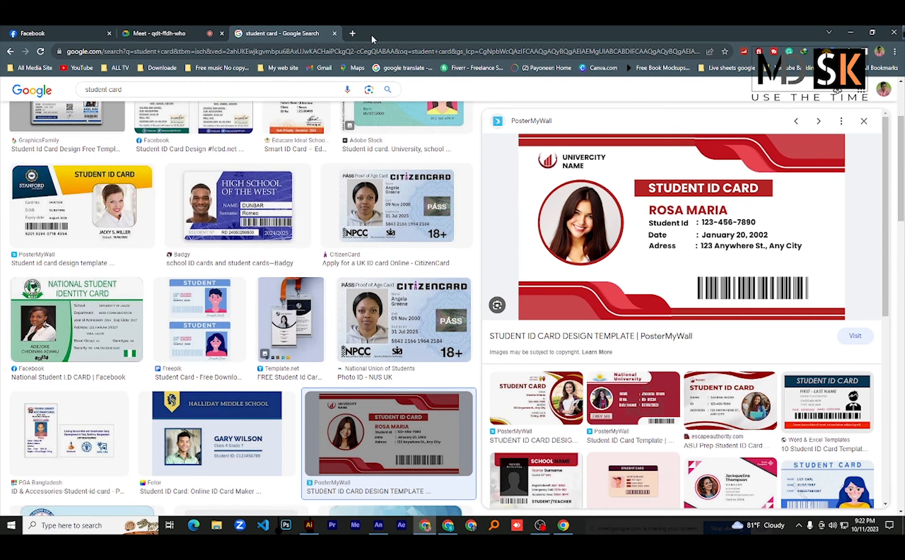
Search Google for "pen tool game" in a new tab and open The Bézier Game result in its own tab
{"action": "key", "text": "alt+Tab"}
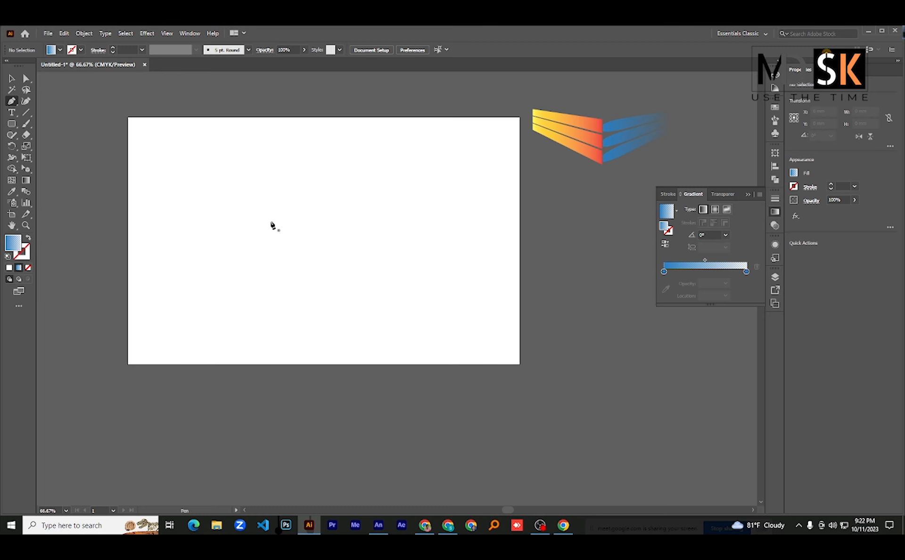
{"action": "left_click", "coordinate": [429, 531]}
{"action": "key", "text": "ctrl+t"}
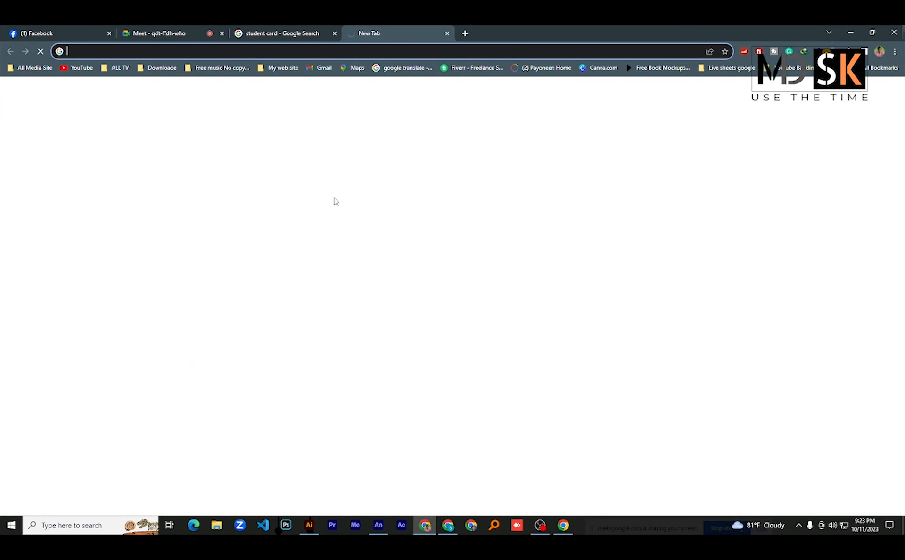
{"action": "type", "text": "pen toool"}
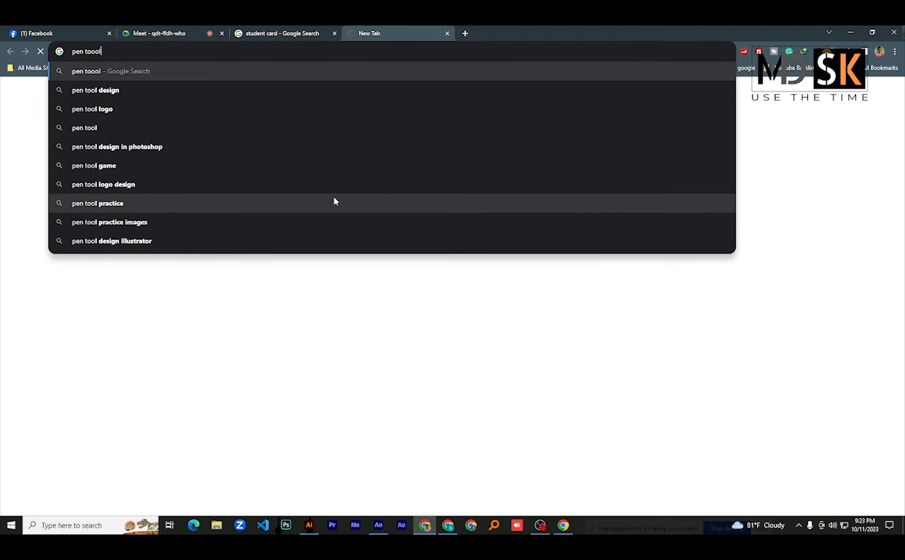
{"action": "key", "text": "Down"}
{"action": "key", "text": "Down"}
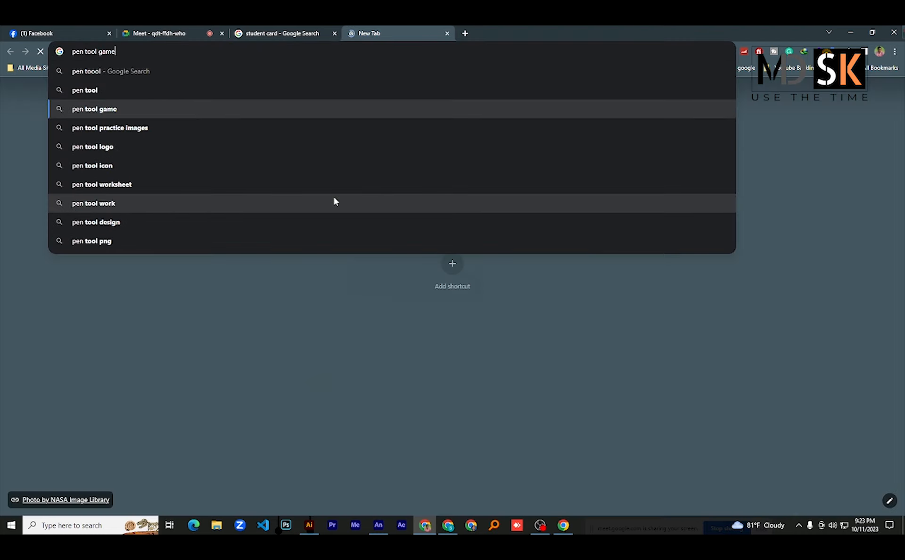
{"action": "key", "text": "Return"}
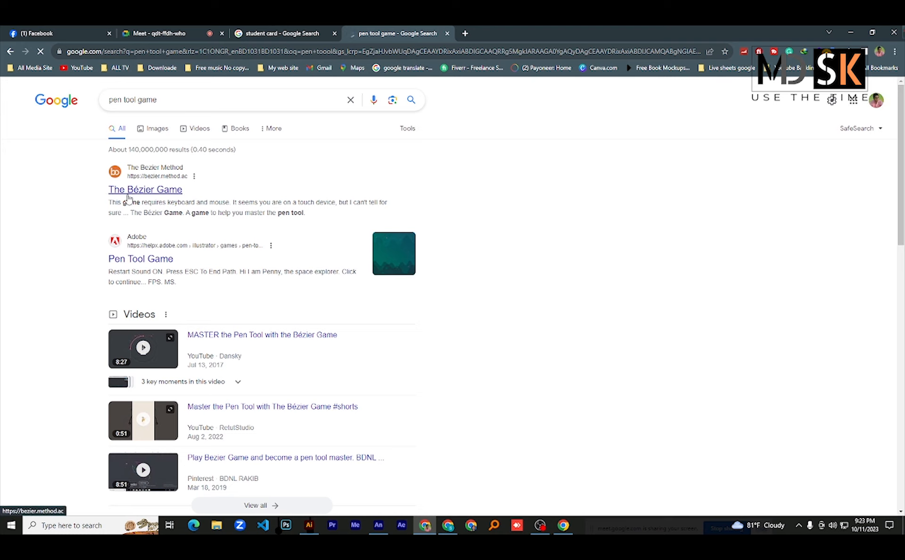
{"action": "right_click", "coordinate": [130, 193]}
{"action": "left_click", "coordinate": [153, 201]}
{"action": "left_click", "coordinate": [476, 32]}
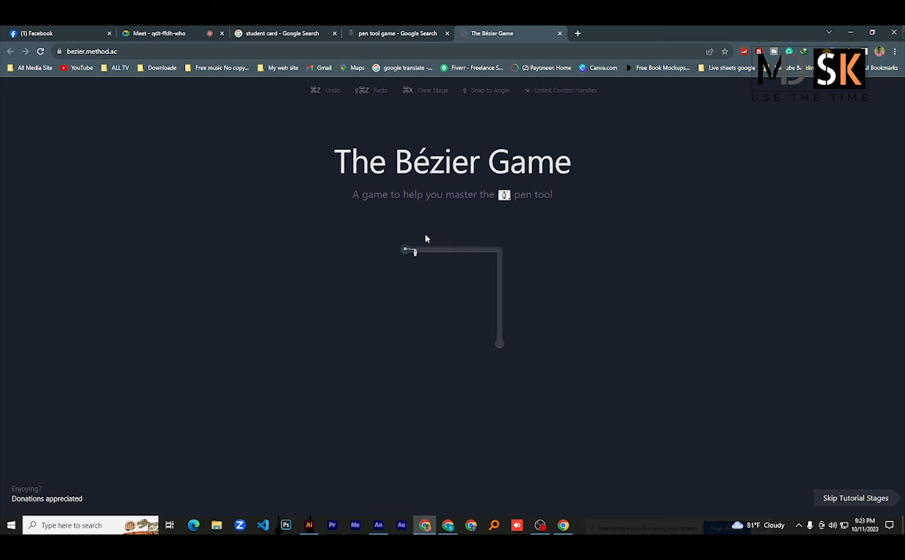
Trace the first tutorial stage's right-angled path with three corner nodes
{"action": "left_click", "coordinate": [404, 248]}
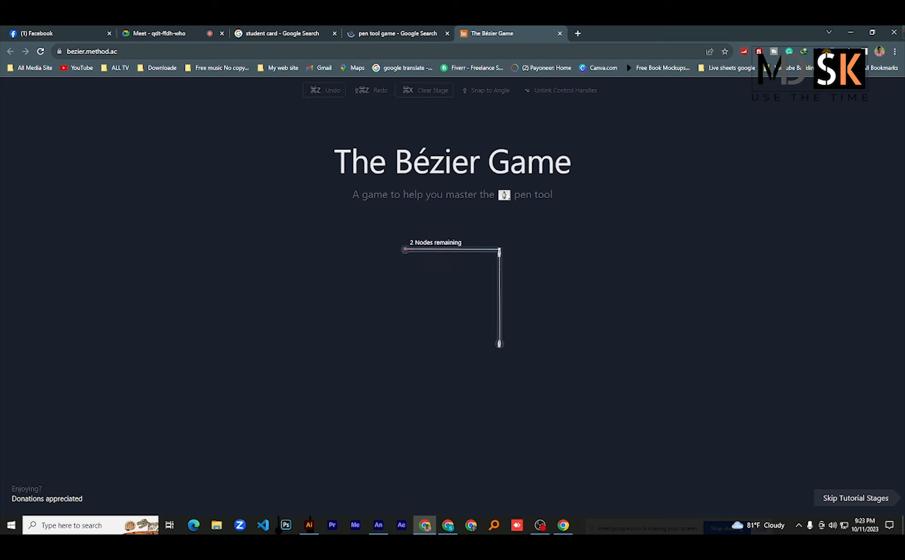
{"action": "left_click", "coordinate": [499, 249]}
{"action": "left_click", "coordinate": [498, 346]}
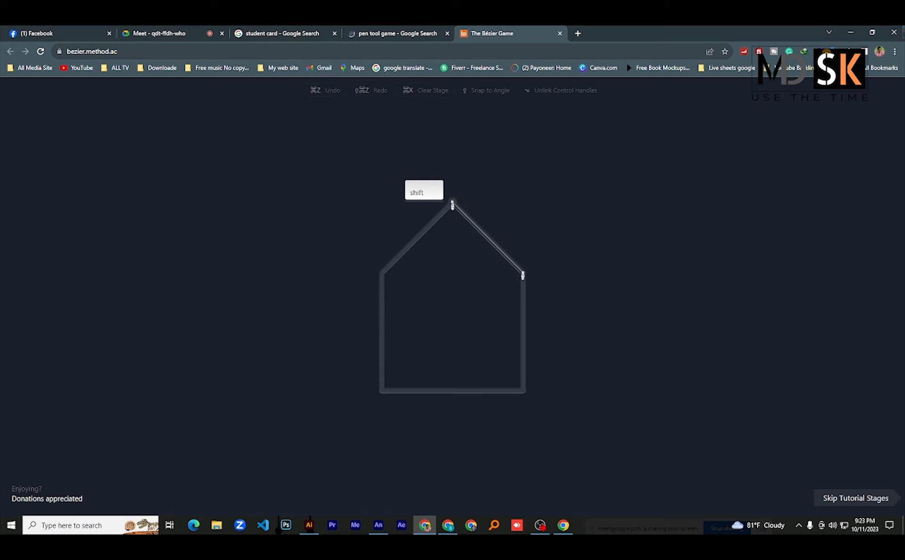
Trace the house outline clockwise from the roof peak with straight segments, closing the path at the peak
{"action": "left_click", "coordinate": [453, 202]}
{"action": "left_click", "coordinate": [522, 274]}
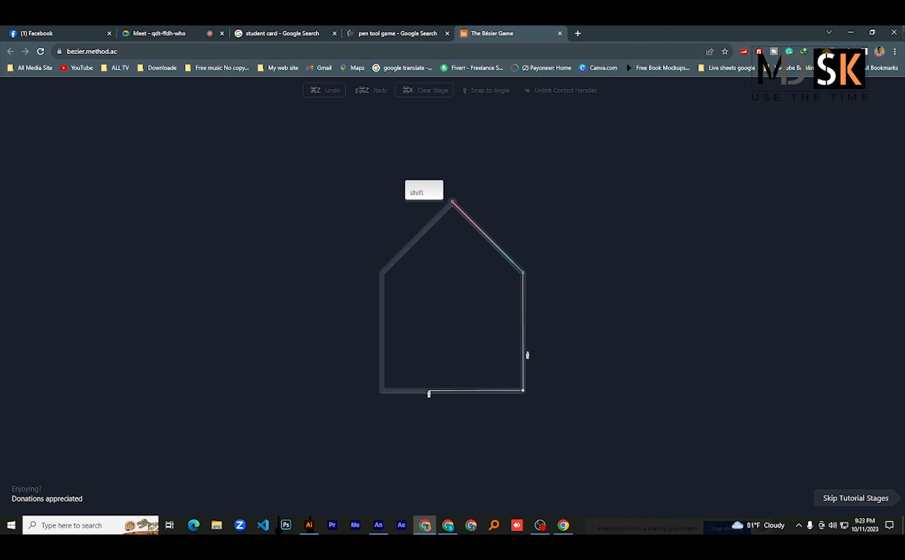
{"action": "left_click", "coordinate": [524, 393]}
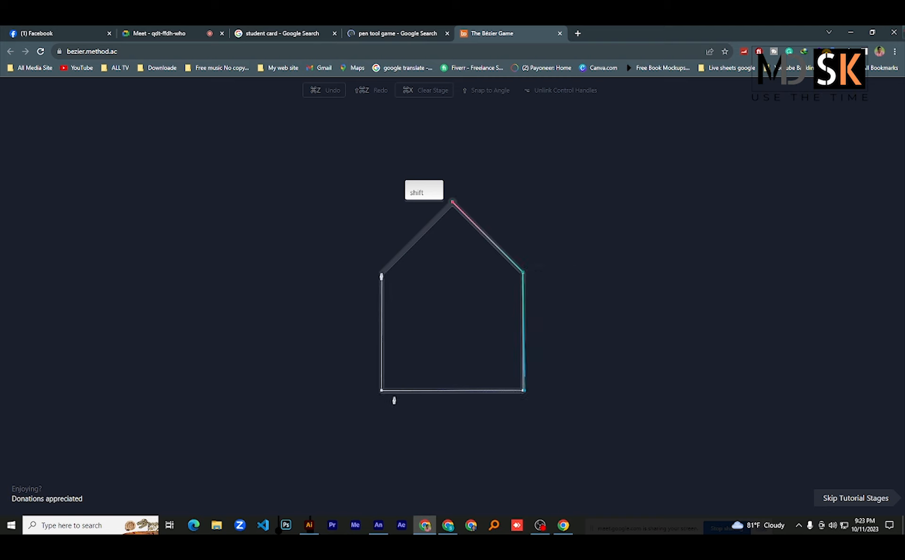
{"action": "left_click", "coordinate": [382, 392]}
{"action": "left_click", "coordinate": [382, 272]}
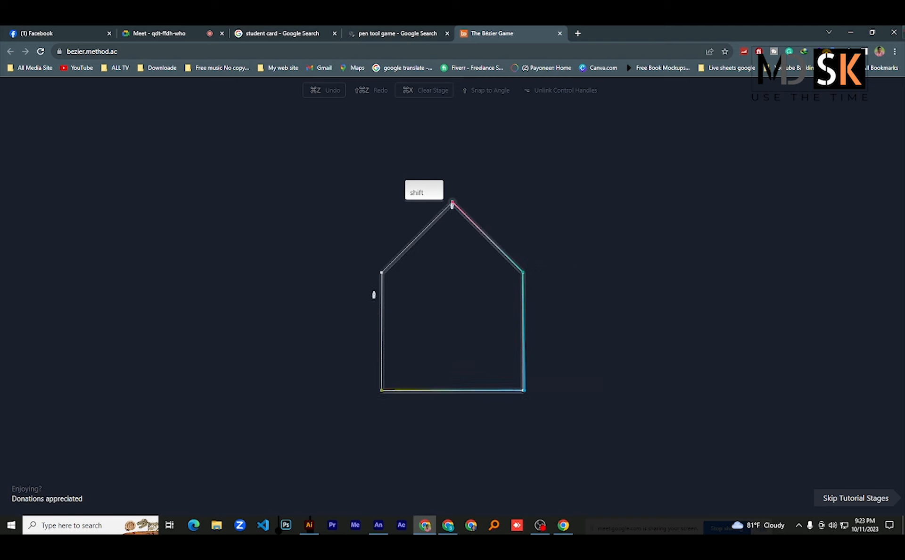
{"action": "left_click", "coordinate": [381, 273]}
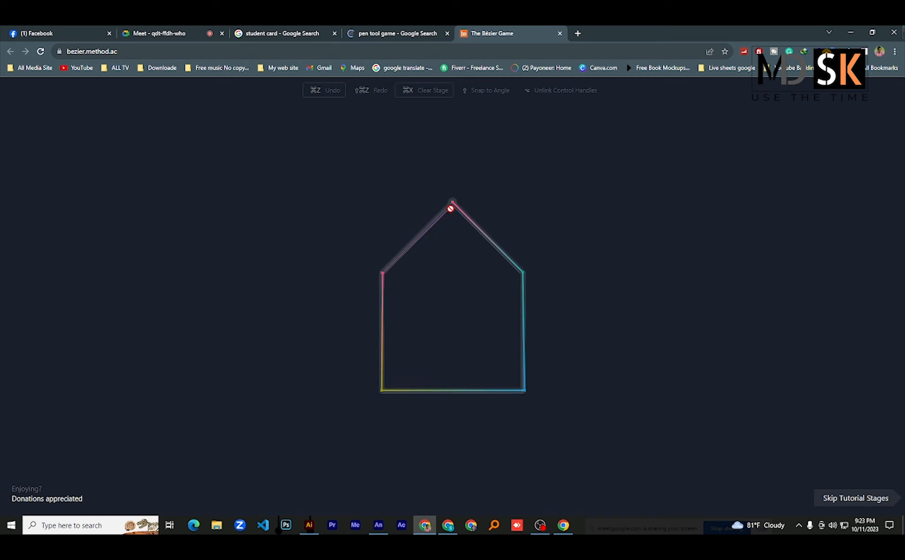
{"action": "left_click", "coordinate": [452, 204]}
Try to trace the circle stage with smooth nodes at its four quarter points, and clear the stage
{"action": "left_click_drag", "start_coordinate": [400, 297], "coordinate": [400, 267]}
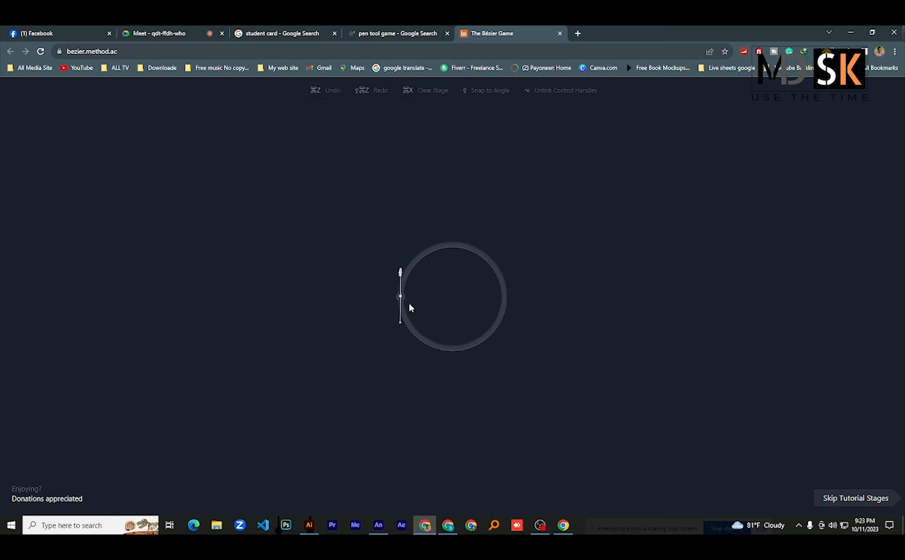
{"action": "left_click_drag", "start_coordinate": [452, 244], "coordinate": [481, 245]}
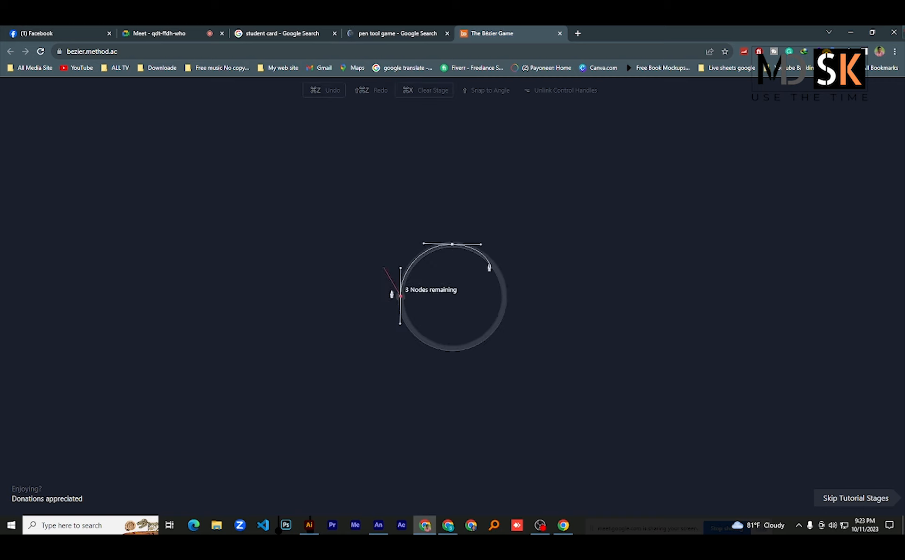
{"action": "left_click_drag", "start_coordinate": [504, 296], "coordinate": [504, 325]}
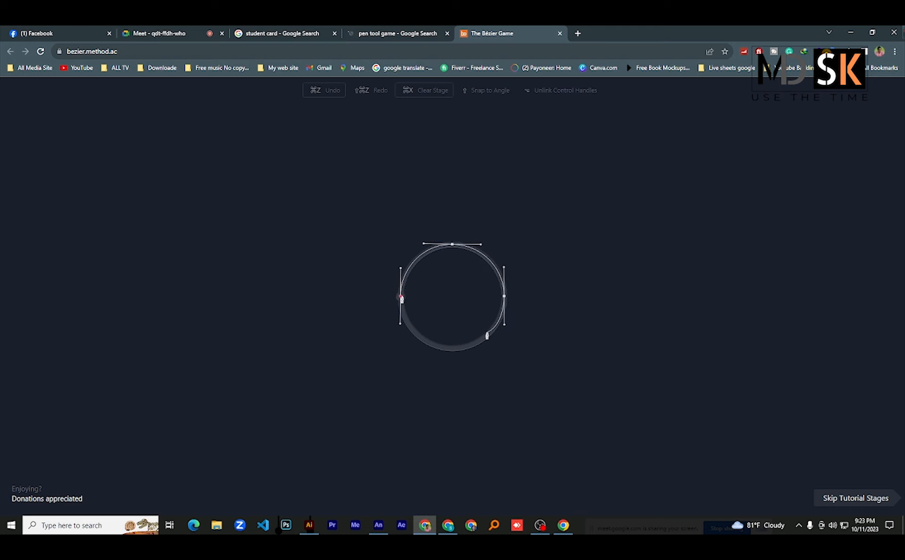
{"action": "left_click_drag", "start_coordinate": [452, 348], "coordinate": [379, 354]}
{"action": "left_click", "coordinate": [398, 295]}
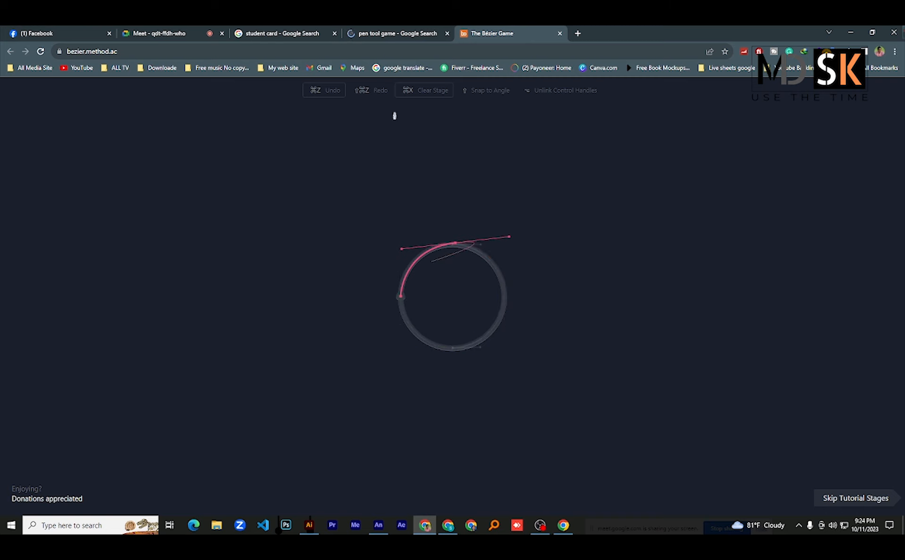
{"action": "left_click", "coordinate": [413, 92]}
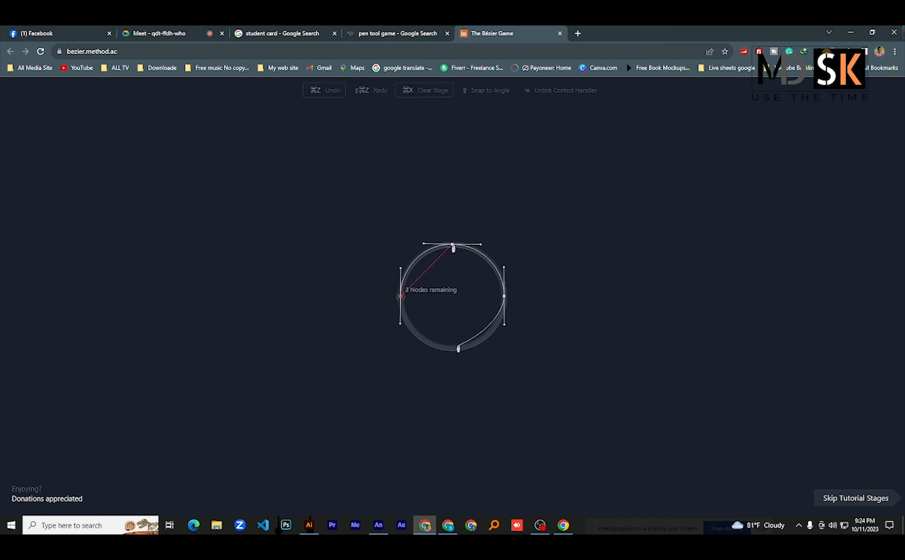
Retrace the circle stage with smooth nodes whose handles follow the guide, completing the closed curve
{"action": "left_click_drag", "start_coordinate": [492, 250], "coordinate": [493, 247]}
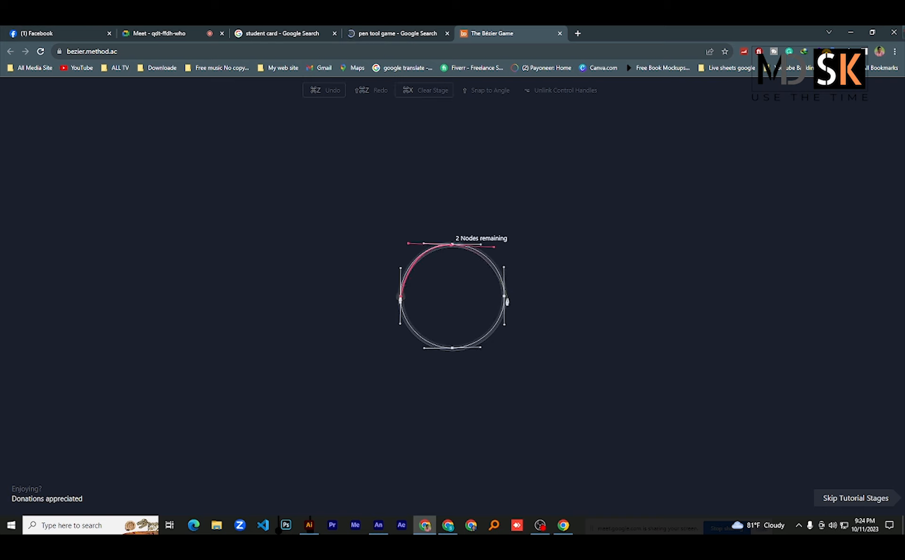
{"action": "left_click_drag", "start_coordinate": [504, 298], "coordinate": [504, 333]}
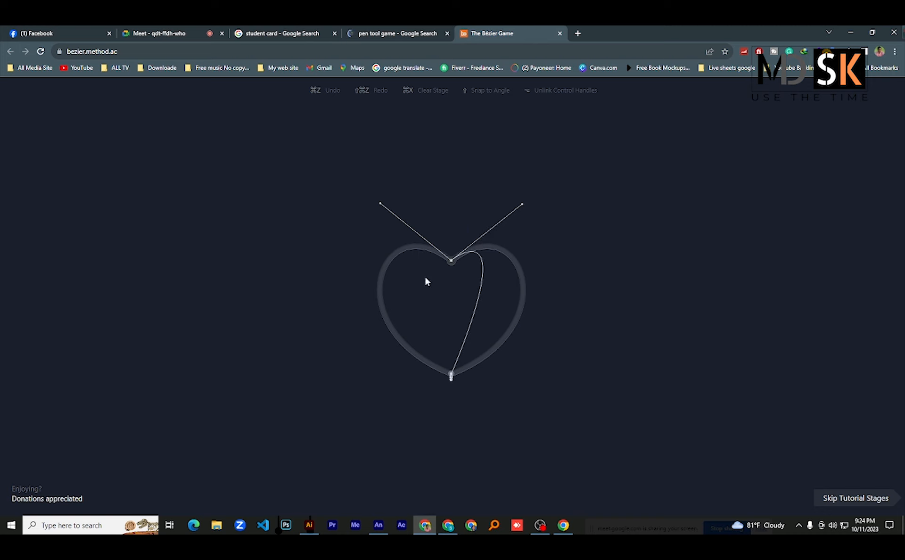
{"action": "left_click", "coordinate": [187, 52]}
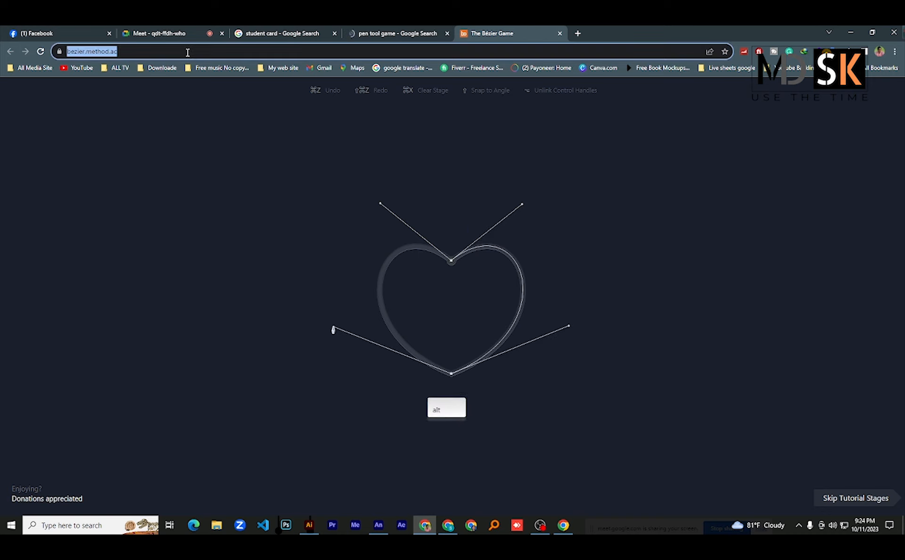
{"action": "left_click", "coordinate": [184, 31]}
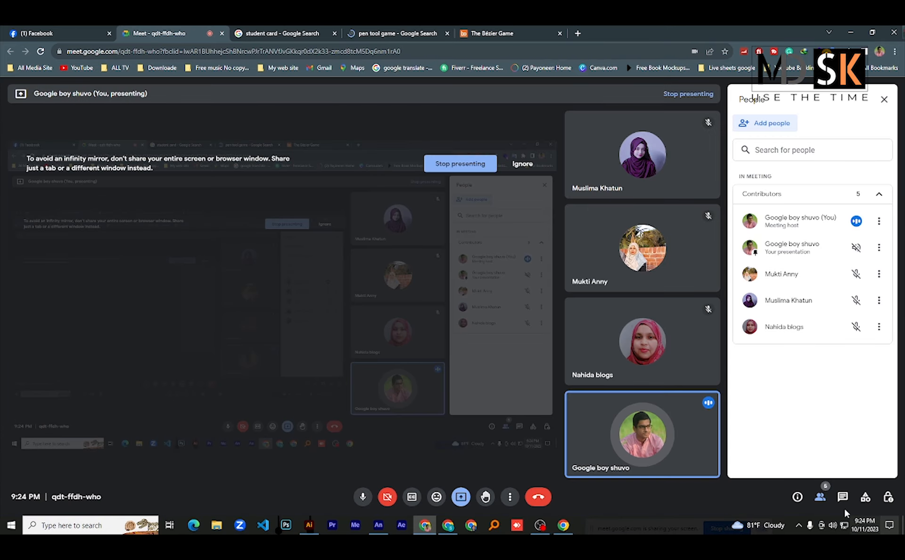
{"action": "left_click", "coordinate": [842, 496]}
{"action": "type", "text": "https://bezier.method.ac/"}
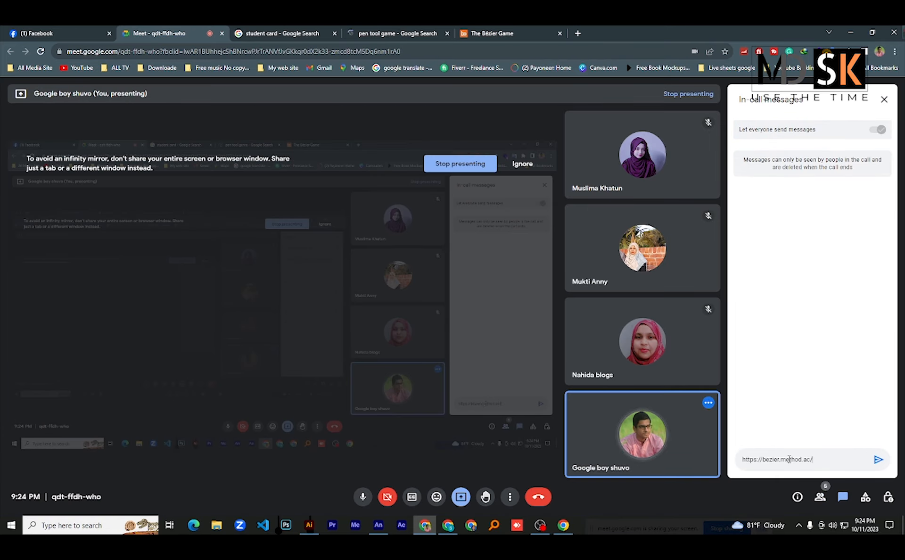
{"action": "key", "text": "Return"}
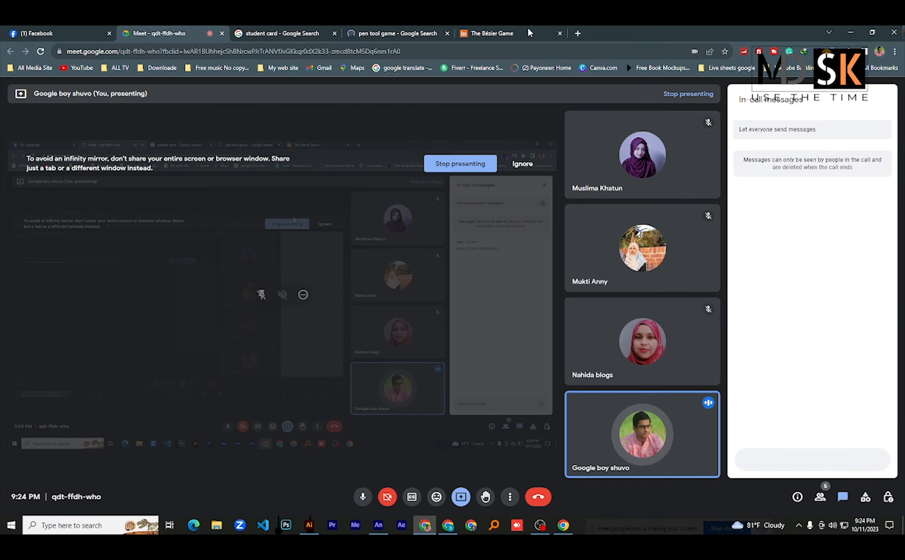
Close The Bézier Game tab and return to the blank artboard in Illustrator
{"action": "left_click", "coordinate": [528, 33]}
{"action": "left_click", "coordinate": [560, 33]}
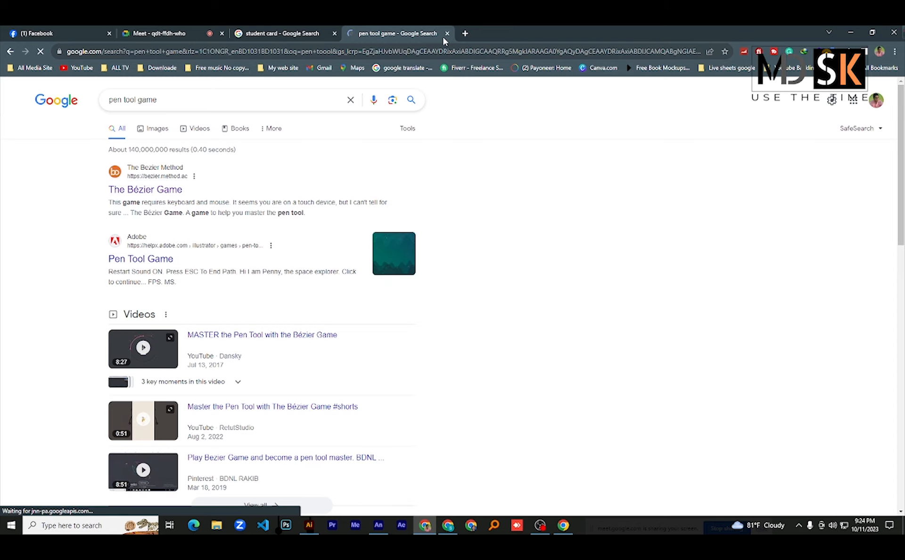
{"action": "left_click", "coordinate": [850, 32]}
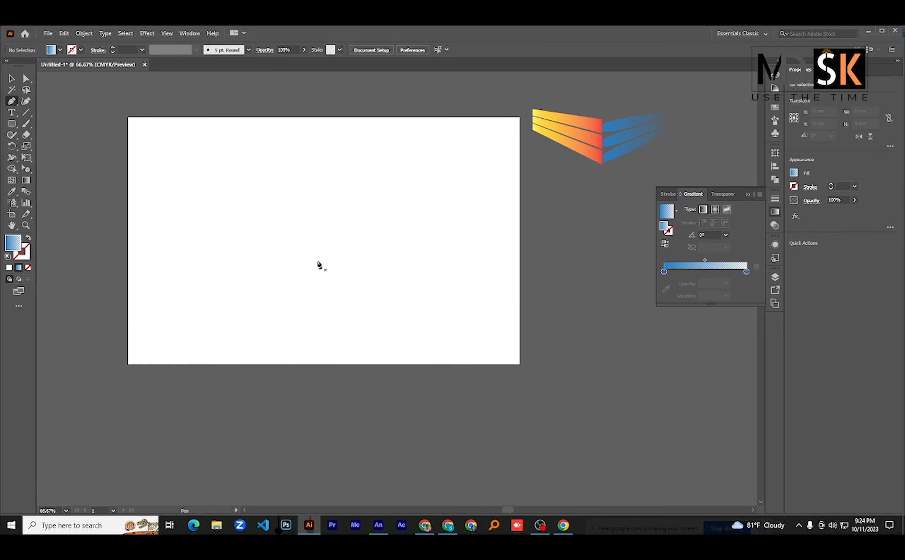
{"action": "scroll", "coordinate": [47, 236], "scroll_direction": "up", "scroll_amount": 1}
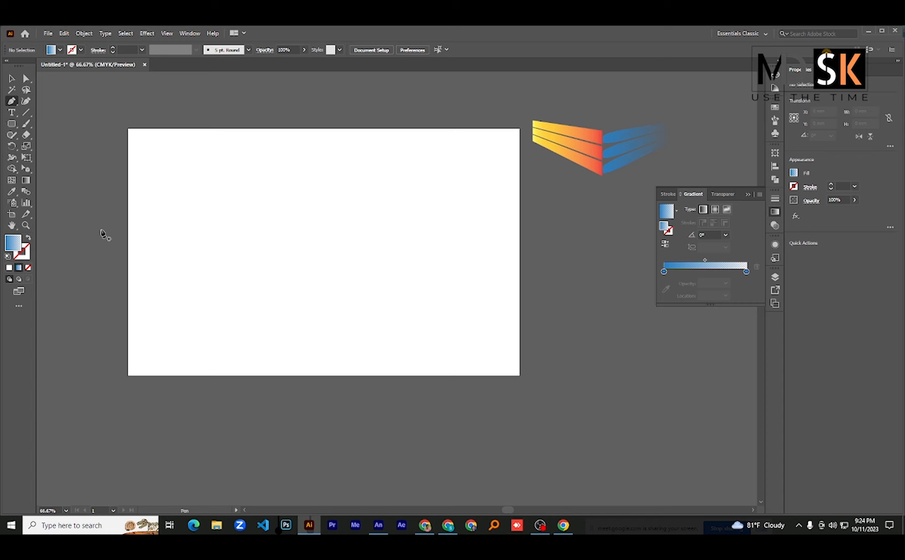
Draw an open wavy path about 205 mm wide across the middle of the artboard with the Pen tool, using smooth curve points
{"action": "left_click_drag", "start_coordinate": [12, 100], "coordinate": [45, 97]}
{"action": "left_click", "coordinate": [171, 247]}
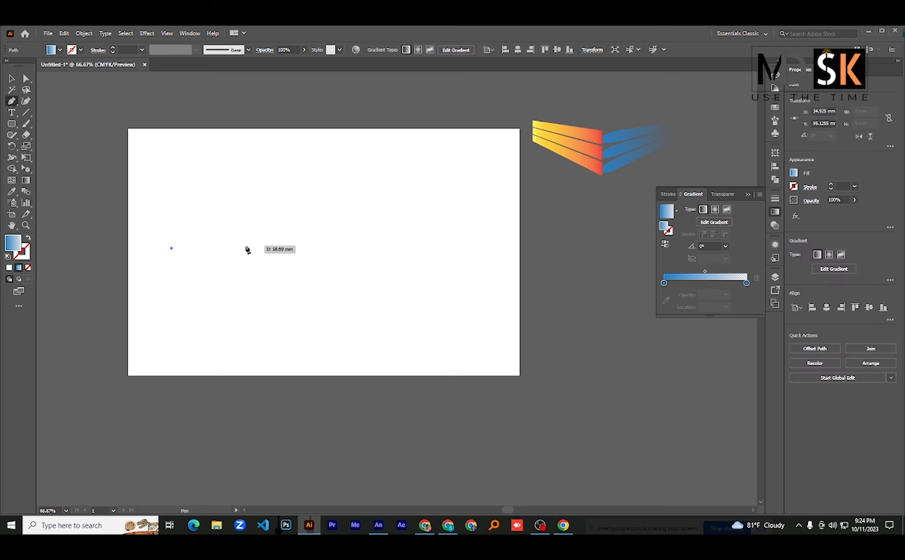
{"action": "left_click_drag", "start_coordinate": [262, 236], "coordinate": [295, 213]}
{"action": "left_click_drag", "start_coordinate": [352, 241], "coordinate": [444, 200]}
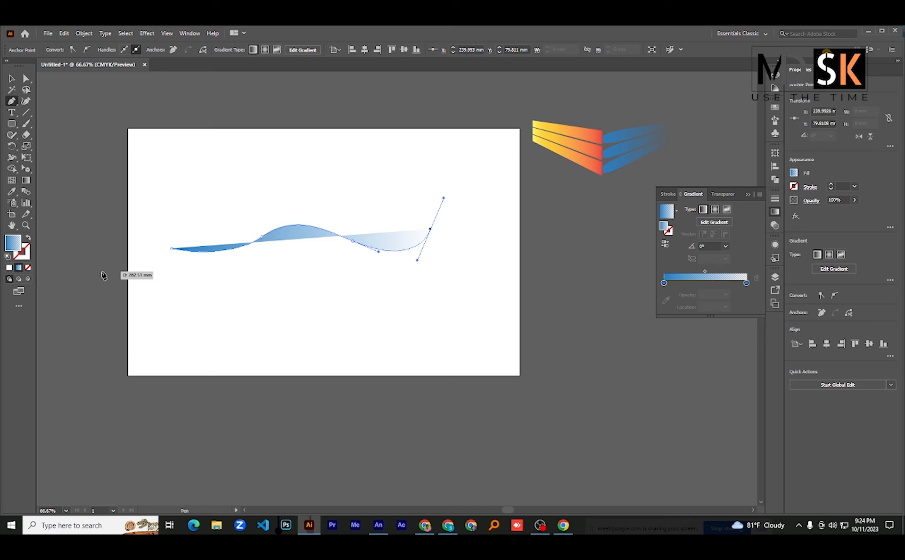
Give the wavy path a red 2 pt stroke and remove its gradient fill
{"action": "left_click", "coordinate": [11, 79]}
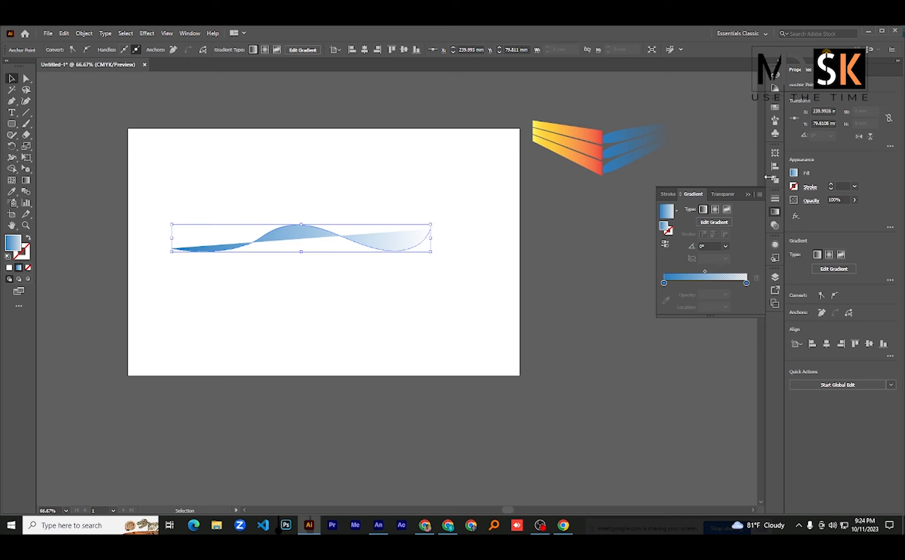
{"action": "left_click", "coordinate": [794, 186]}
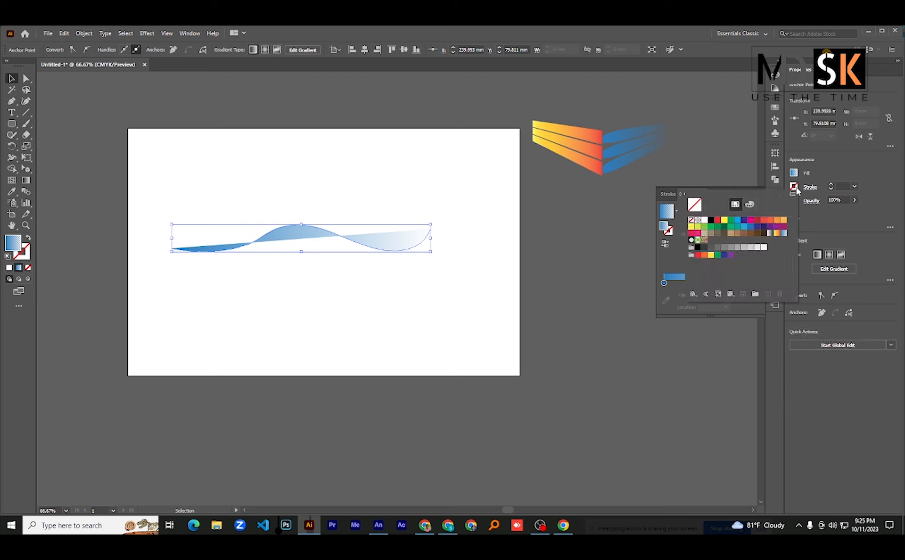
{"action": "left_click", "coordinate": [716, 220]}
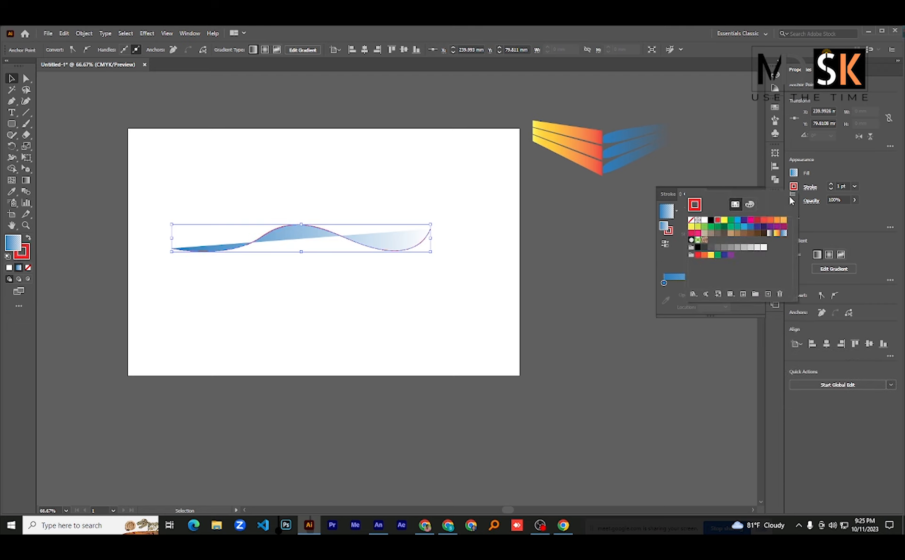
{"action": "left_click", "coordinate": [794, 174]}
{"action": "left_click", "coordinate": [794, 173]}
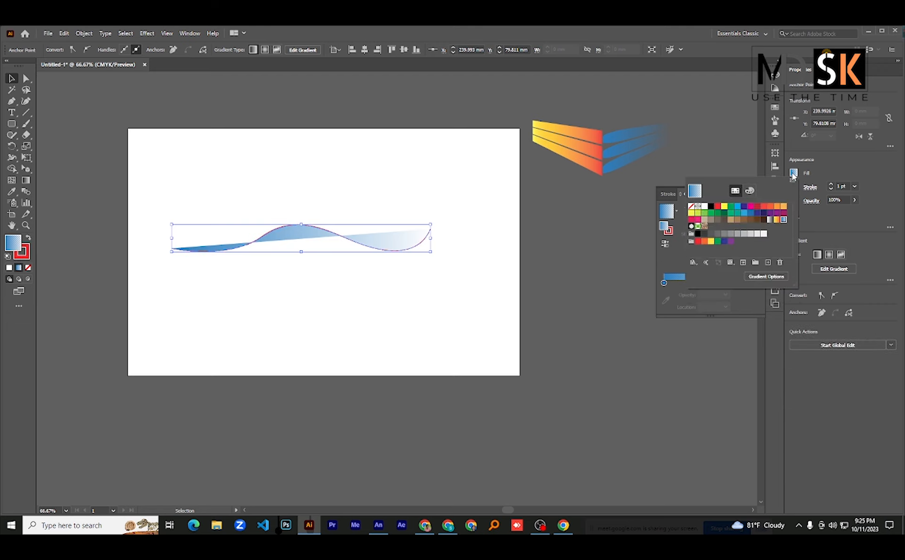
{"action": "left_click", "coordinate": [691, 207]}
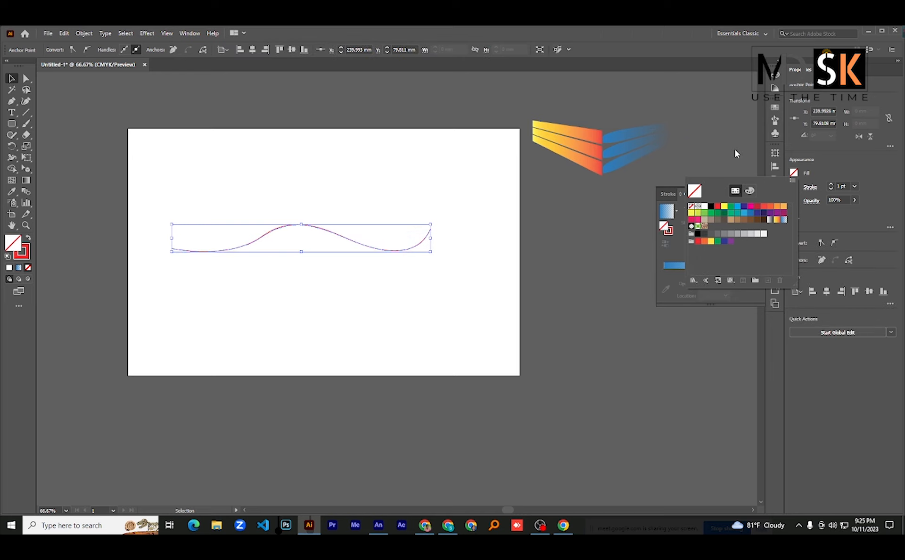
{"action": "left_click", "coordinate": [845, 186]}
{"action": "left_click", "coordinate": [843, 186]}
{"action": "key", "text": "Up"}
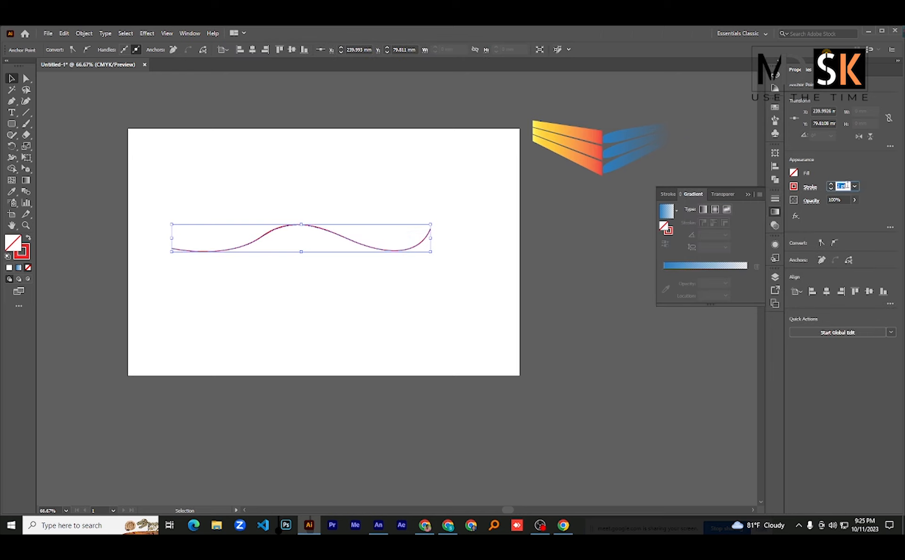
Run placeholder type along the wavy path and set its font size to 32 pt
{"action": "left_click", "coordinate": [12, 101]}
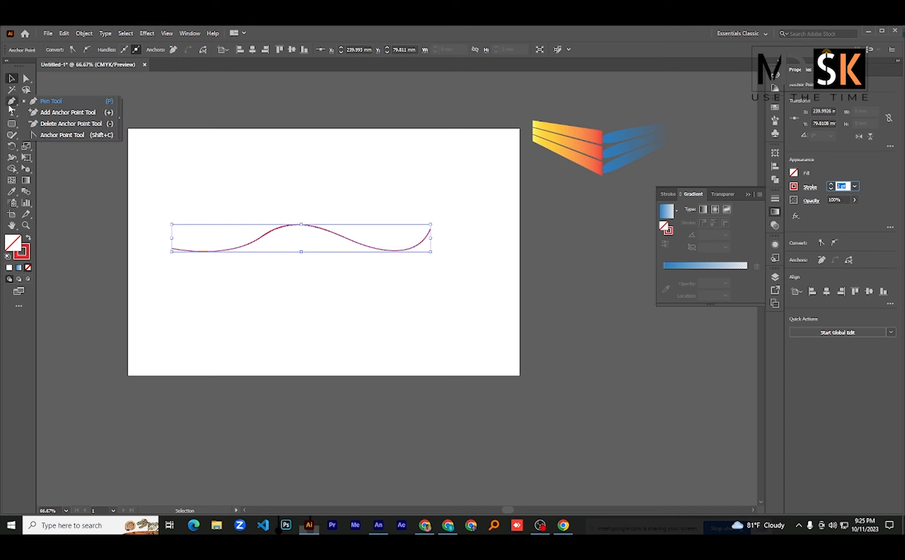
{"action": "left_click", "coordinate": [13, 115]}
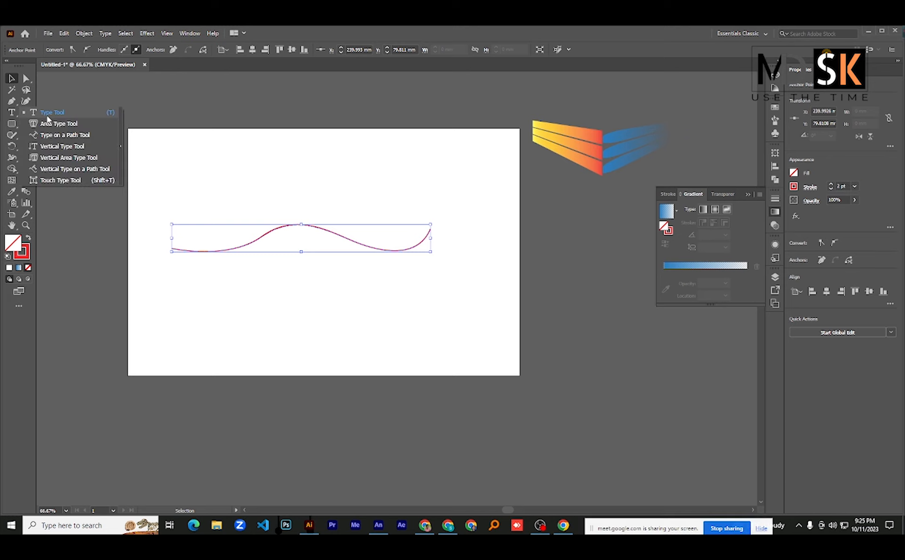
{"action": "left_click", "coordinate": [50, 113]}
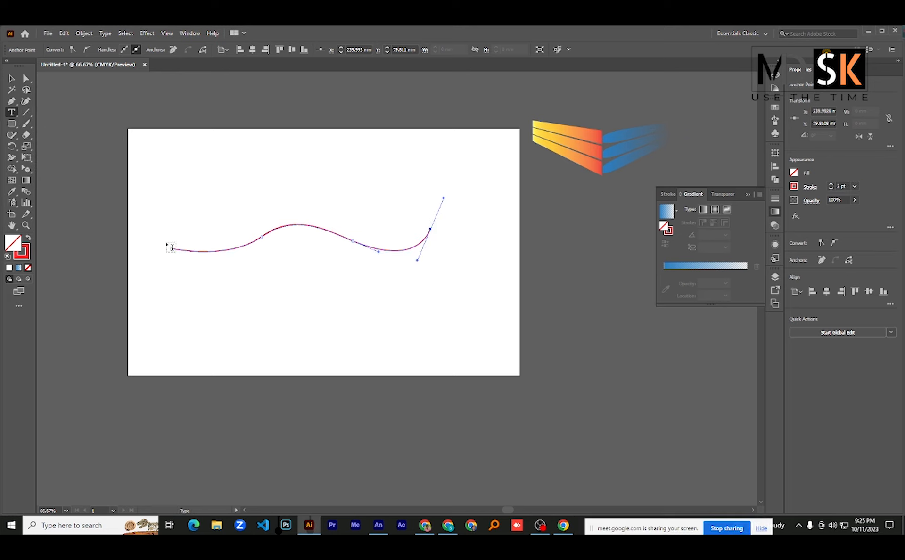
{"action": "left_click", "coordinate": [172, 250]}
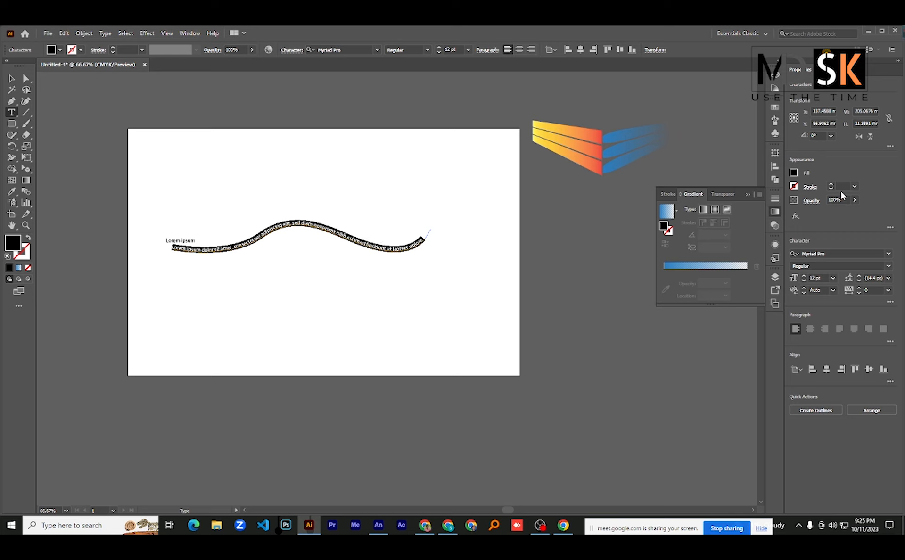
{"action": "left_click", "coordinate": [818, 278]}
{"action": "type", "text": "32"}
{"action": "key", "text": "Return"}
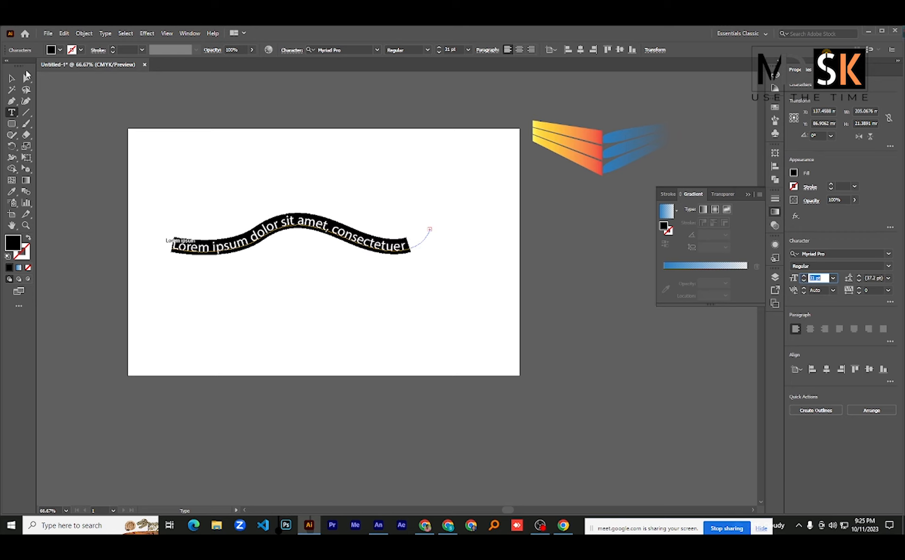
Duplicate the wavy text into four evenly spaced lines and move them all off the artboard past its lower-right corner
{"action": "left_click", "coordinate": [13, 80]}
{"action": "left_click", "coordinate": [135, 173]}
{"action": "left_click_drag", "start_coordinate": [268, 231], "coordinate": [257, 204]}
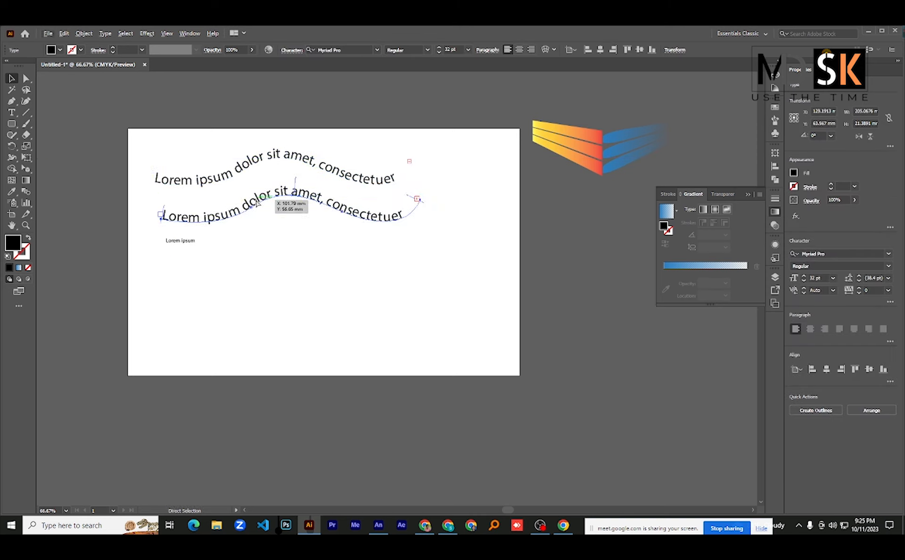
{"action": "key", "text": "ctrl+d"}
{"action": "key", "text": "ctrl+d"}
{"action": "left_click_drag", "start_coordinate": [164, 155], "coordinate": [302, 316]}
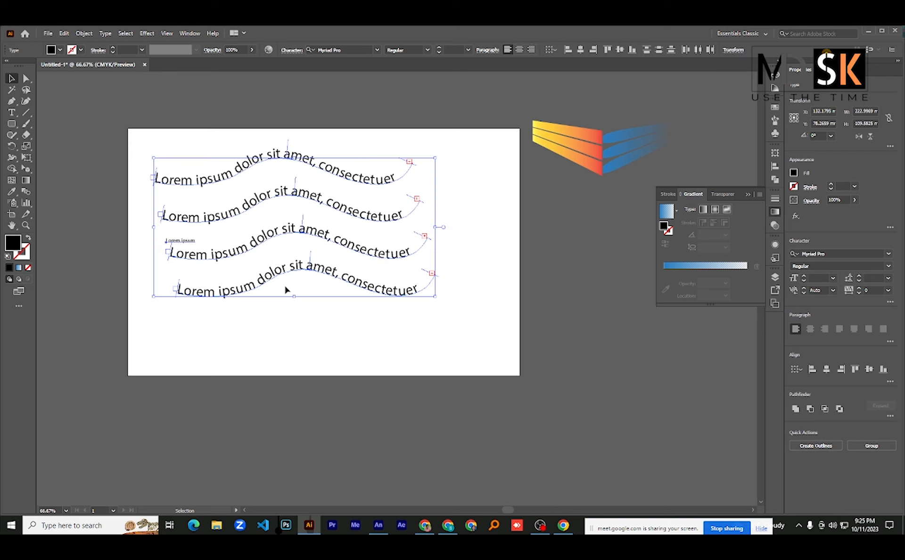
{"action": "left_click_drag", "start_coordinate": [270, 202], "coordinate": [596, 394]}
Draw a circle about 129 mm in diameter near the middle of the artboard with the Ellipse tool
{"action": "left_click_drag", "start_coordinate": [11, 123], "coordinate": [64, 148]}
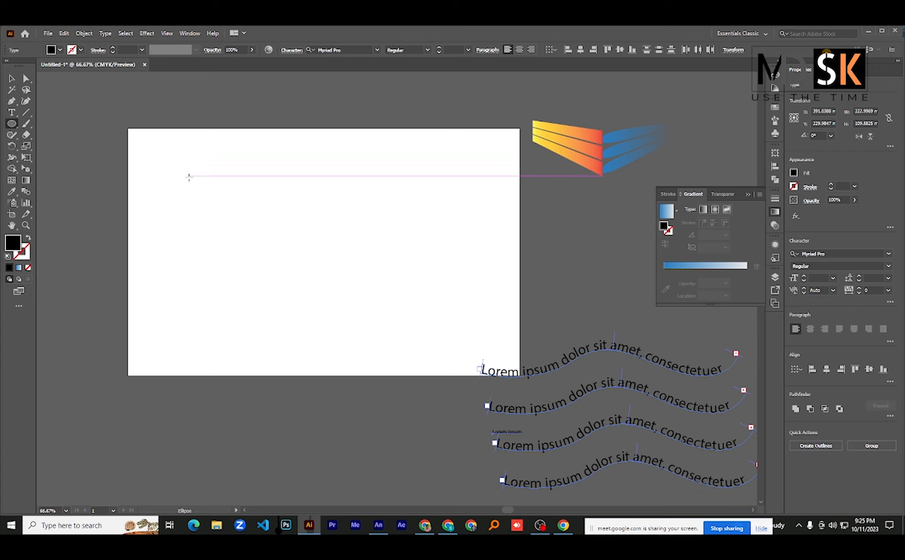
{"action": "left_click_drag", "start_coordinate": [187, 178], "coordinate": [373, 320]}
Try to place type at the top edge of the circle, and undo it
{"action": "left_click_drag", "start_coordinate": [12, 112], "coordinate": [52, 112]}
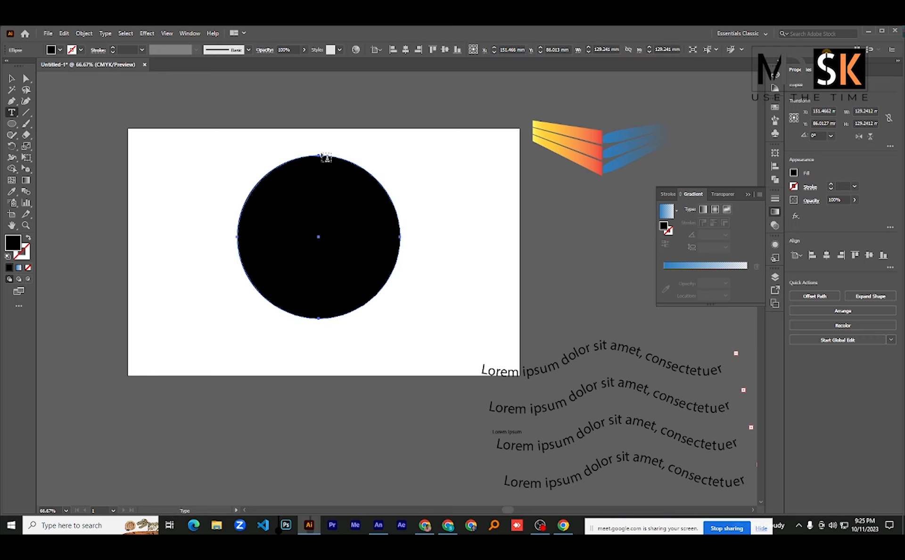
{"action": "left_click", "coordinate": [317, 157]}
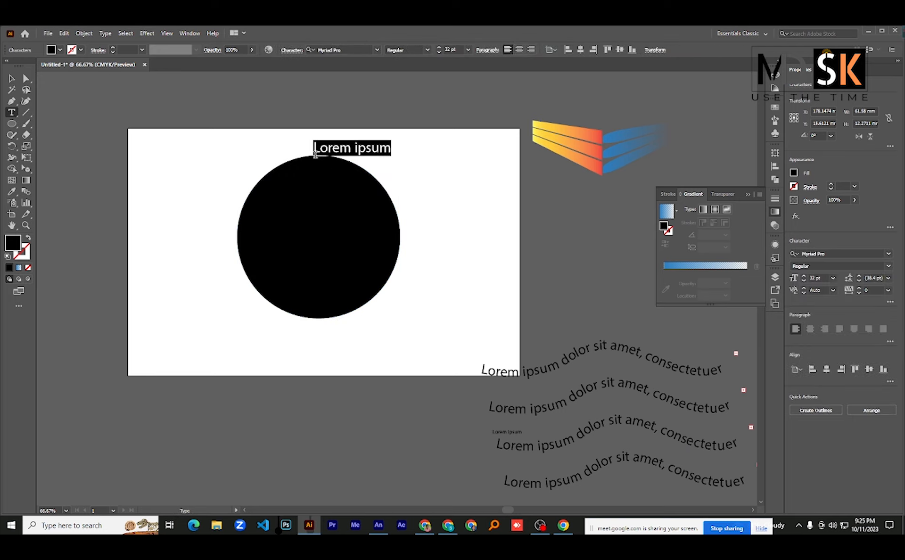
{"action": "key", "text": "ctrl+z"}
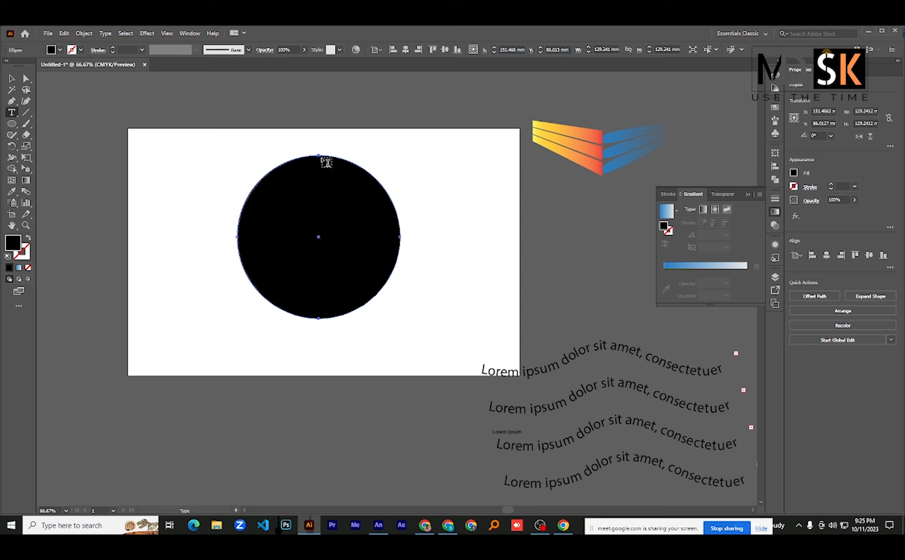
Remove the circle's black fill and give it a green stroke
{"action": "left_click", "coordinate": [794, 173]}
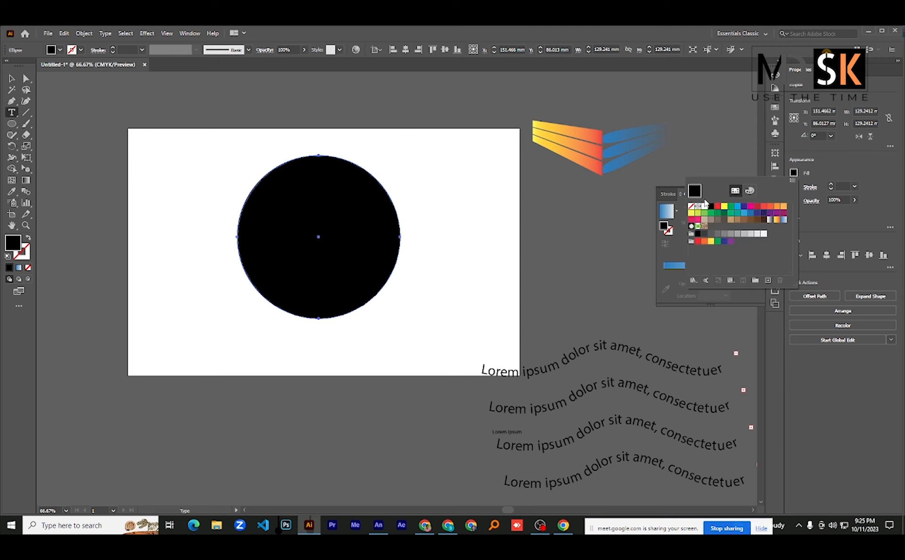
{"action": "left_click", "coordinate": [692, 207]}
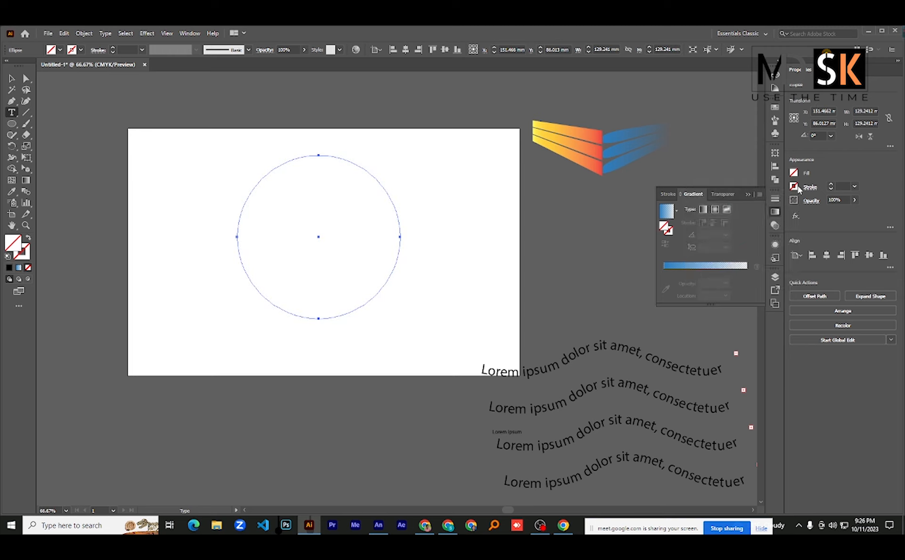
{"action": "left_click", "coordinate": [795, 187]}
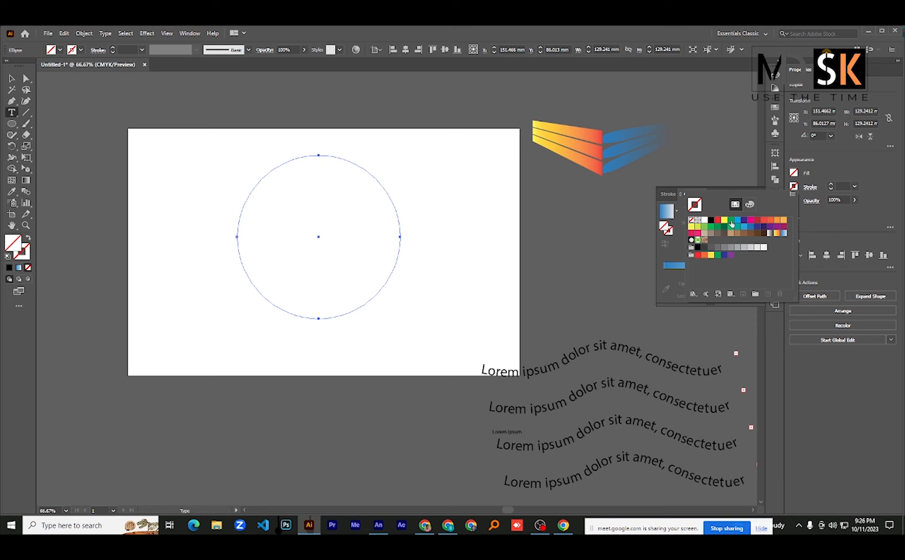
{"action": "left_click", "coordinate": [731, 222]}
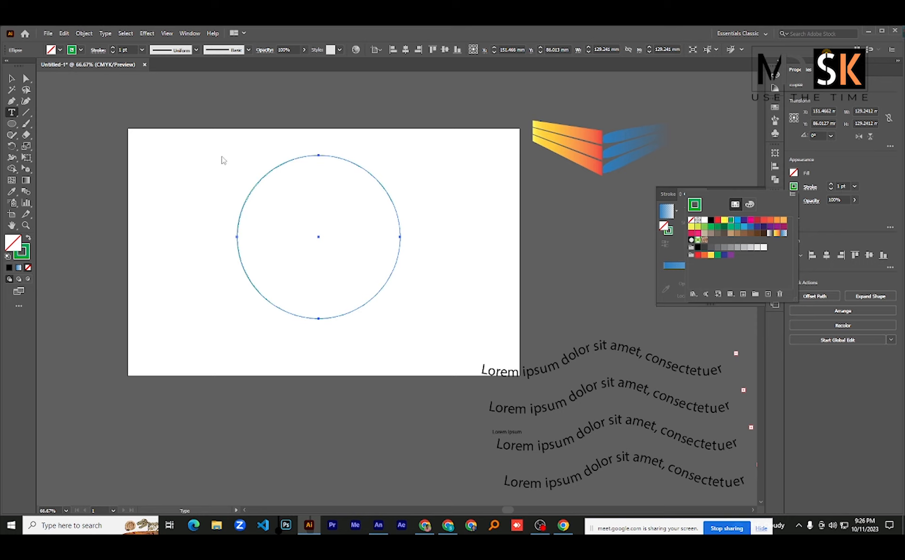
Turn the circle into an area type container filled with placeholder text
{"action": "left_click", "coordinate": [312, 171]}
{"action": "key", "text": "ctrl+z"}
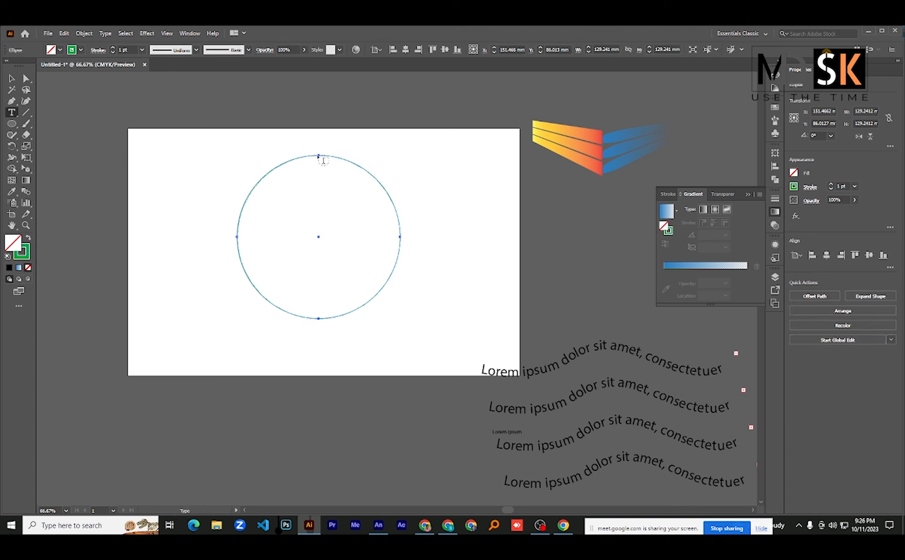
{"action": "left_click", "coordinate": [318, 155]}
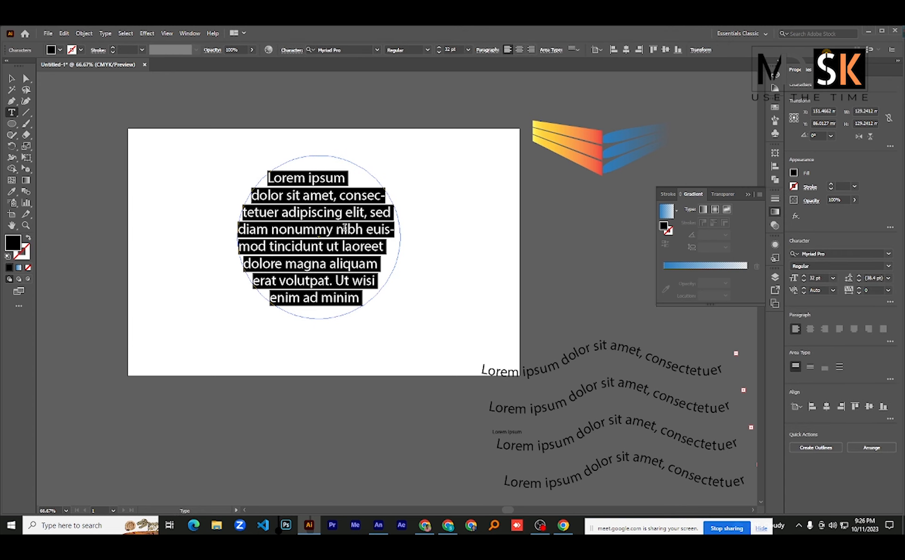
Increase the font size of the text inside the circle to 44 pt
{"action": "left_click", "coordinate": [822, 277]}
{"action": "key", "text": "Up"}
{"action": "key", "text": "Up"}
{"action": "key", "text": "Up"}
{"action": "key", "text": "Up"}
{"action": "key", "text": "Up"}
{"action": "key", "text": "Up"}
{"action": "key", "text": "Up"}
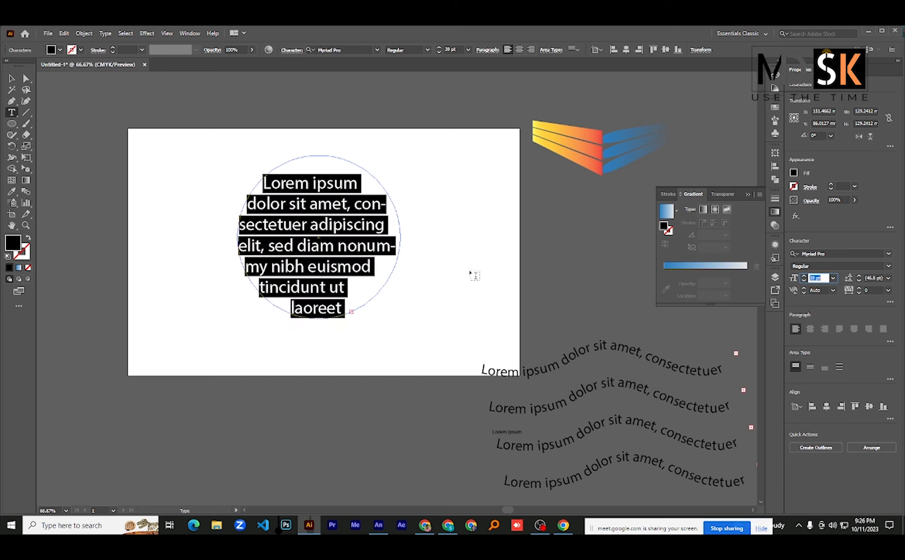
{"action": "key", "text": "Up"}
{"action": "key", "text": "Up"}
{"action": "key", "text": "Up"}
{"action": "key", "text": "Up"}
{"action": "key", "text": "Up"}
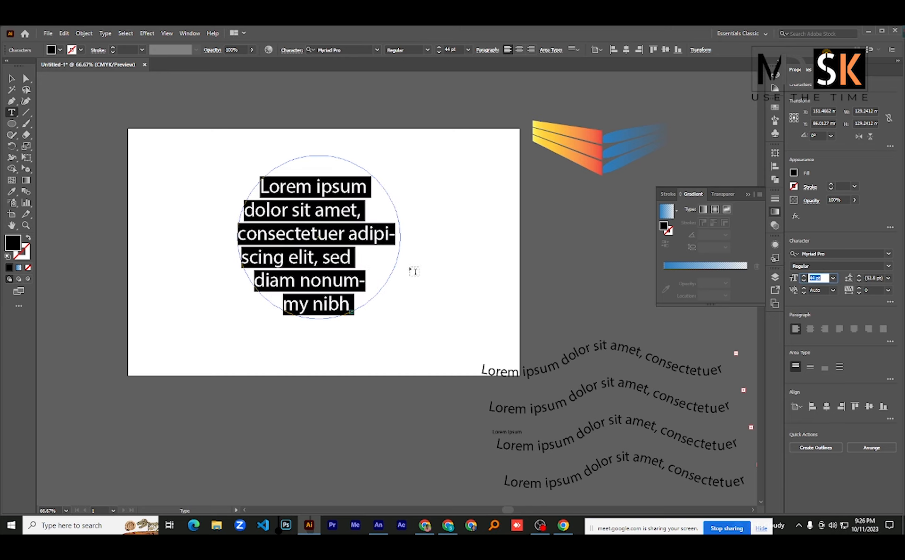
{"action": "type", "text": "5"}
Replace the circle's placeholder text with a first name typed twice, and paste it repeatedly until the circle is full
{"action": "left_click", "coordinate": [328, 242]}
{"action": "key", "text": "ctrl+a"}
{"action": "type", "text": "sh"}
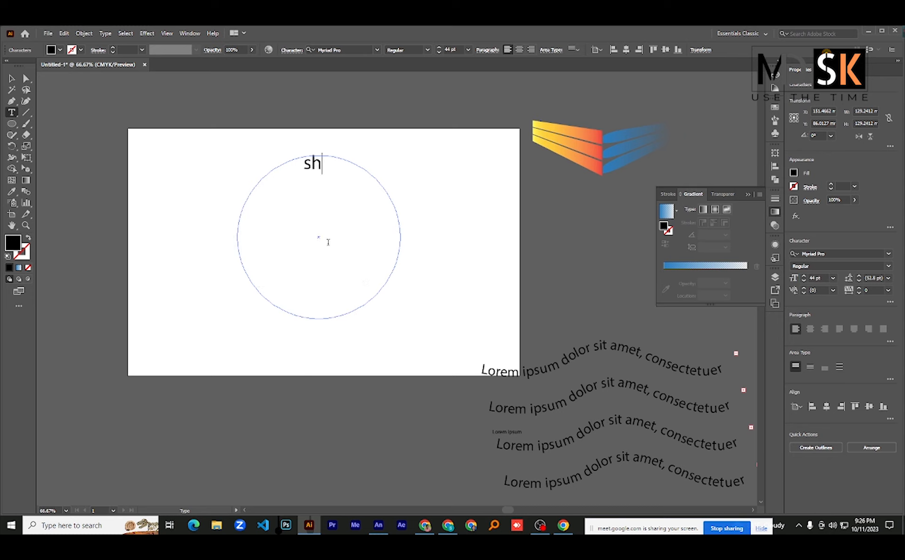
{"action": "type", "text": "uvo sh"}
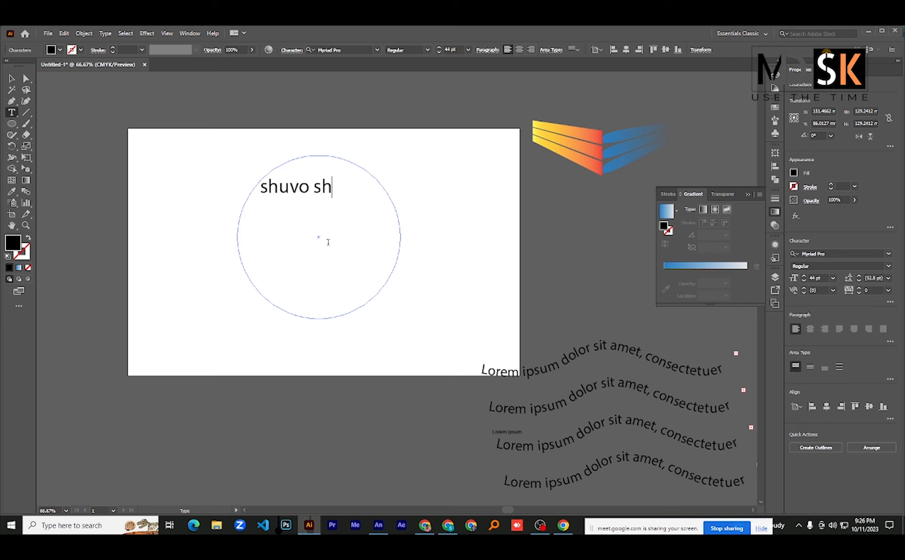
{"action": "type", "text": "uvo"}
{"action": "key", "text": "ctrl+a"}
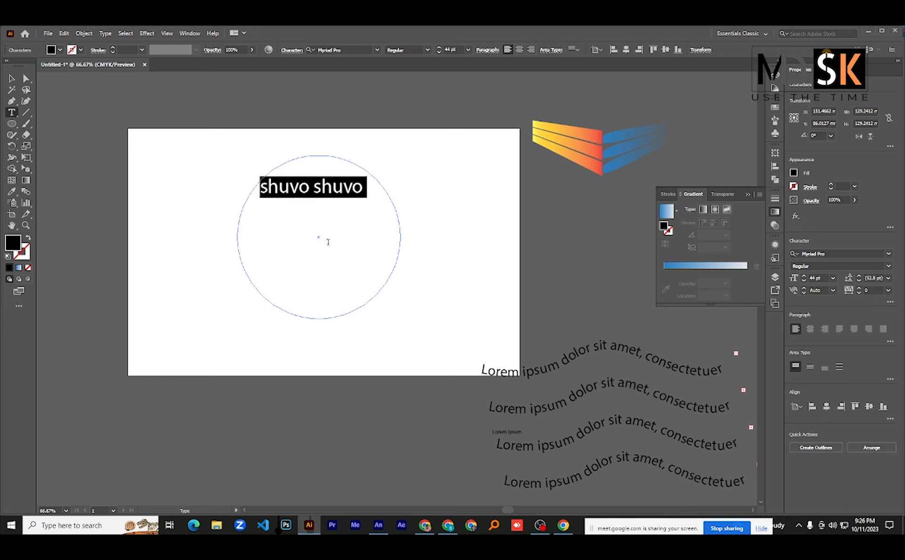
{"action": "key", "text": "ctrl+v"}
{"action": "key", "text": "ctrl+v"}
{"action": "key", "text": "ctrl+v"}
{"action": "key", "text": "ctrl+v"}
{"action": "key", "text": "ctrl+v"}
{"action": "key", "text": "ctrl+v"}
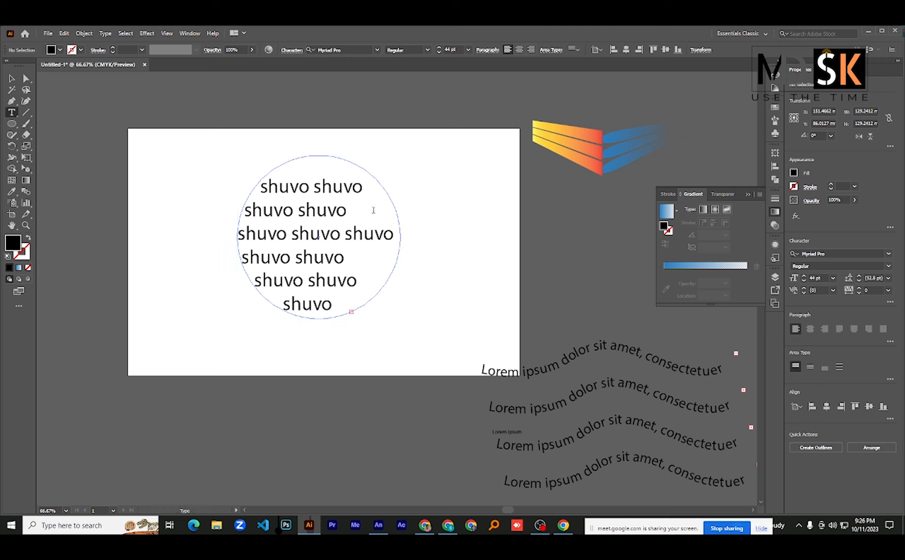
Center-align all the text inside the circle and reduce its font size to 19 pt
{"action": "key", "text": "ctrl+a"}
{"action": "left_click", "coordinate": [519, 49]}
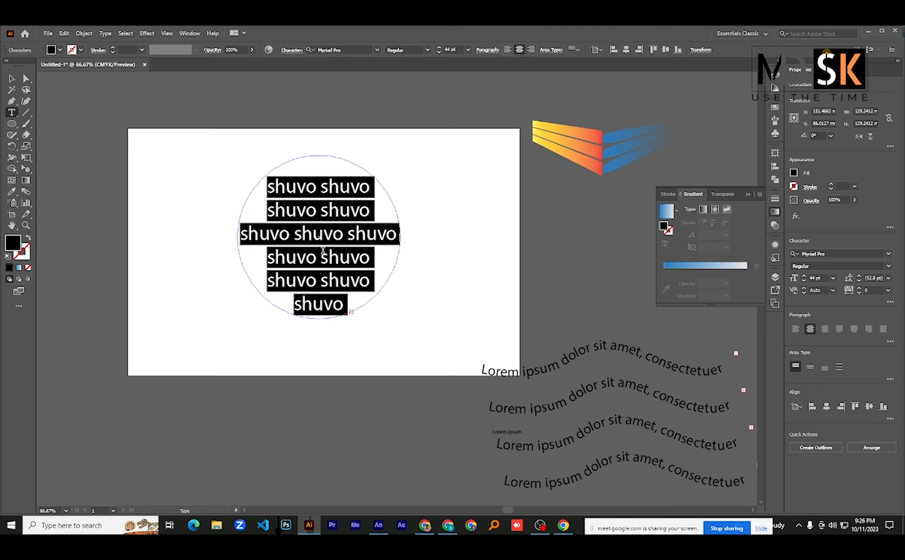
{"action": "key", "text": "ctrl"}
{"action": "left_click", "coordinate": [826, 278]}
{"action": "scroll", "coordinate": [827, 278], "scroll_direction": "down", "scroll_amount": 9}
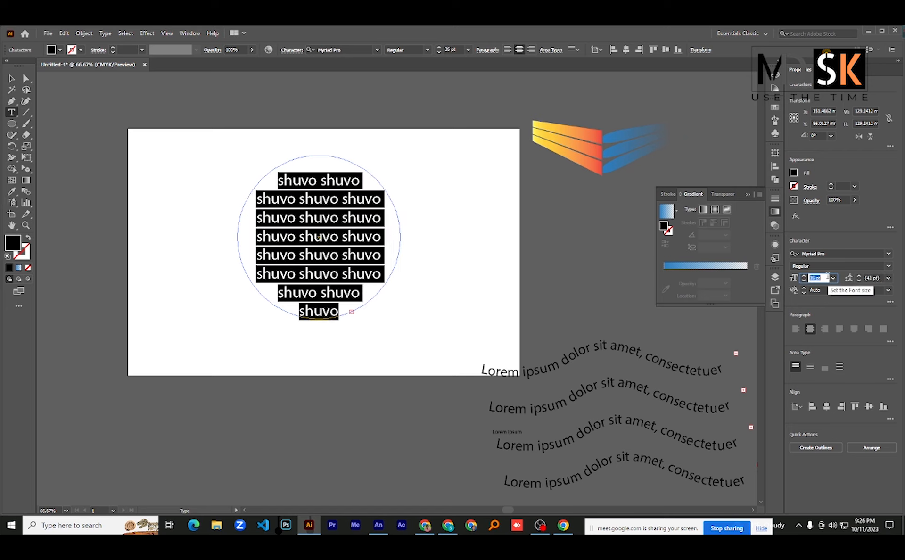
{"action": "scroll", "coordinate": [827, 276], "scroll_direction": "down", "scroll_amount": 13}
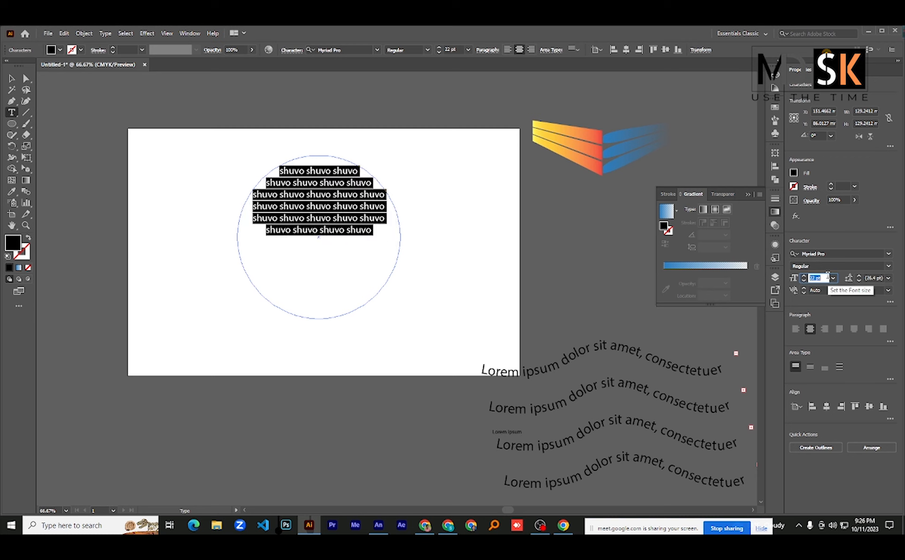
{"action": "scroll", "coordinate": [827, 276], "scroll_direction": "down", "scroll_amount": 3}
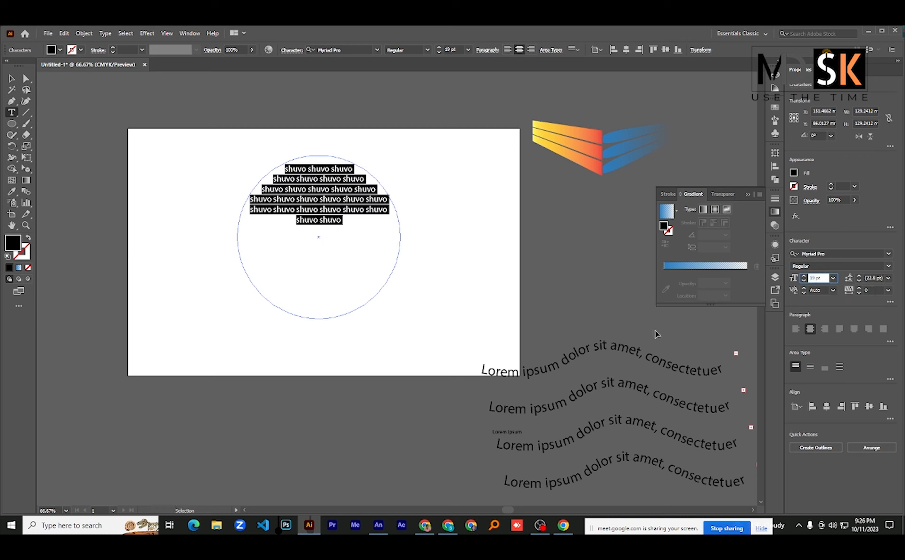
Copy all the circle's text, paste it repeatedly until the circle is full, and move the filled circle below the artboard
{"action": "left_click", "coordinate": [349, 220]}
{"action": "key", "text": "ctrl+a"}
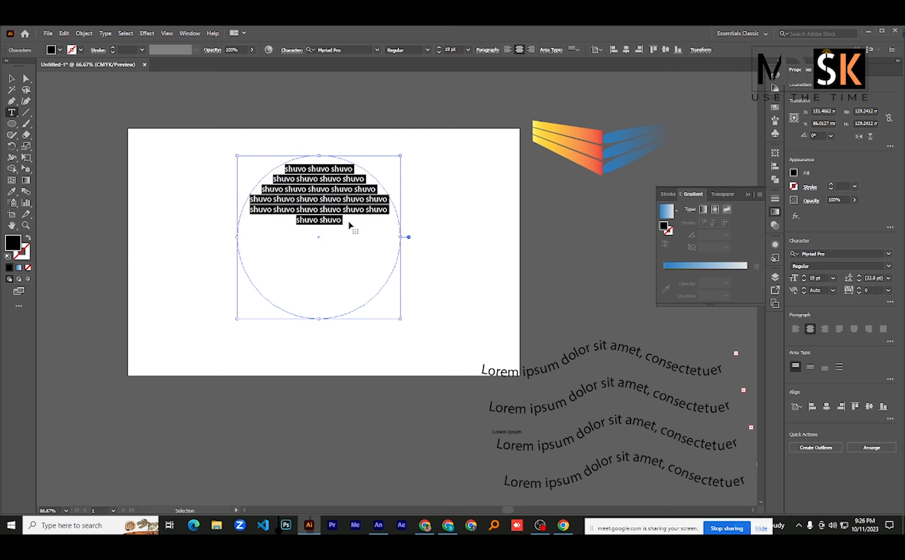
{"action": "key", "text": "ctrl+c"}
{"action": "key", "text": "ctrl+v"}
{"action": "key", "text": "ctrl+v"}
{"action": "key", "text": "ctrl+v"}
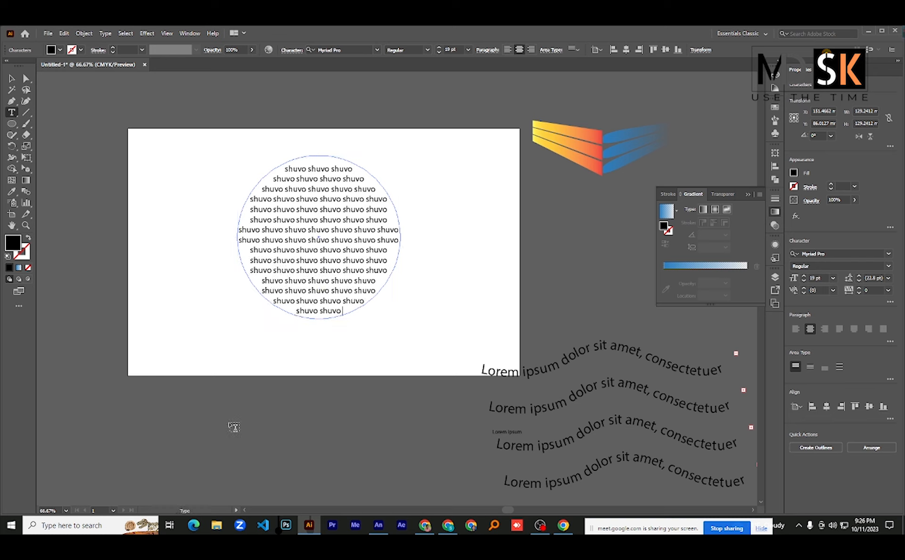
{"action": "left_click", "coordinate": [11, 78]}
{"action": "left_click_drag", "start_coordinate": [300, 231], "coordinate": [242, 457]}
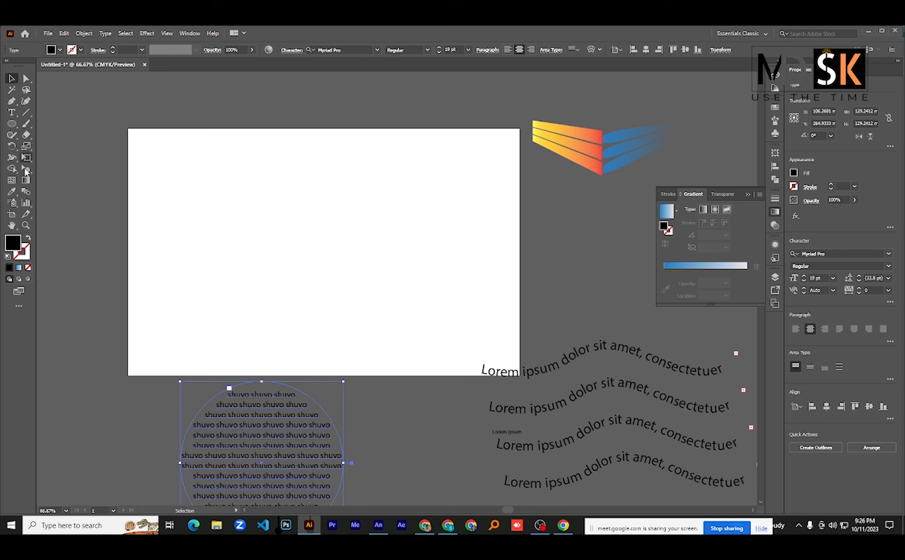
Draw a narrow upright black ellipse about 26.5 mm wide and 74.3 mm tall on the artboard
{"action": "left_click", "coordinate": [11, 124]}
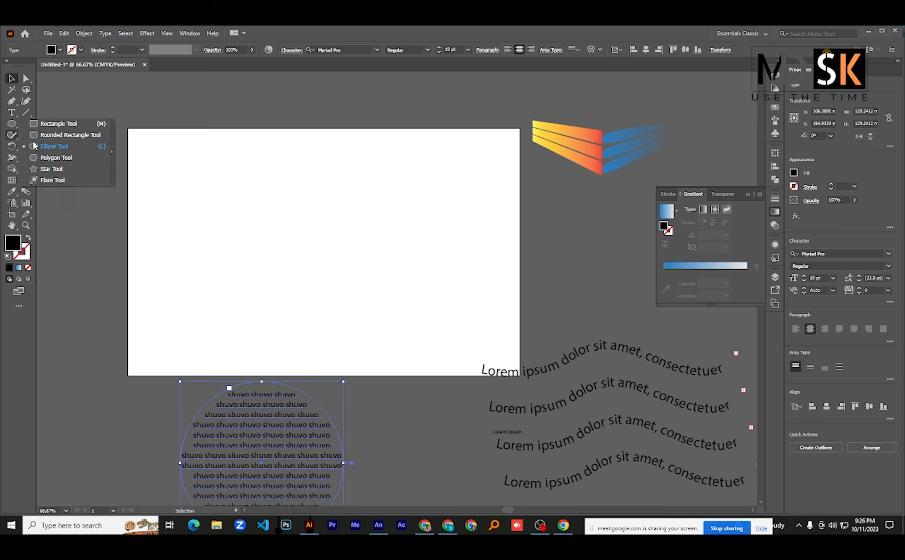
{"action": "left_click", "coordinate": [57, 150]}
{"action": "left_click_drag", "start_coordinate": [177, 181], "coordinate": [210, 275]}
{"action": "key", "text": "v"}
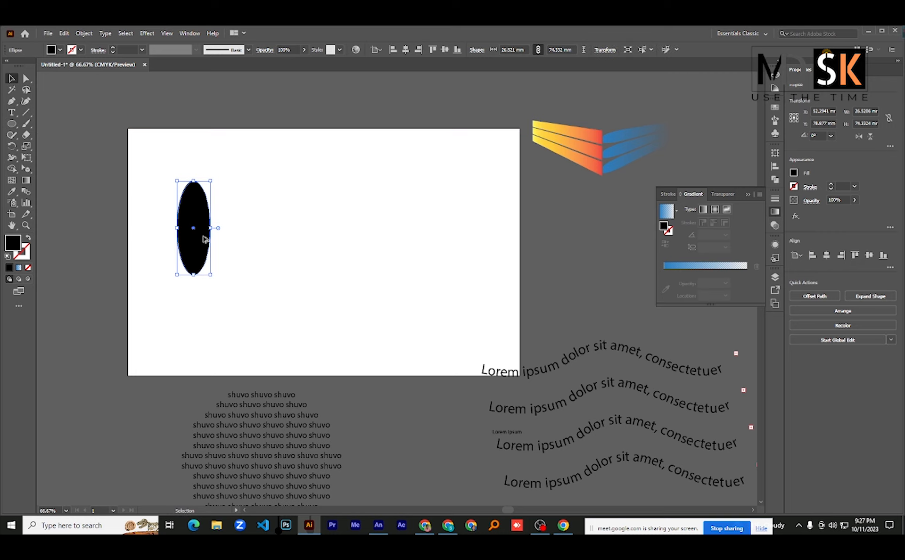
Duplicate the ellipse, rotate the copy to 315° with its base overlapping the original, and rotate and enlarge the pair into an upright heart
{"action": "left_click_drag", "start_coordinate": [204, 239], "coordinate": [244, 240]}
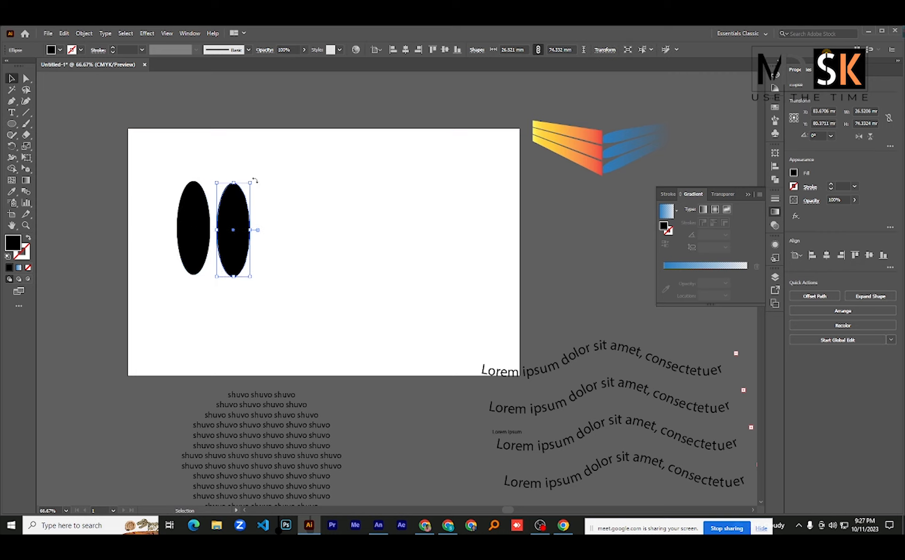
{"action": "left_click_drag", "start_coordinate": [254, 180], "coordinate": [219, 225]}
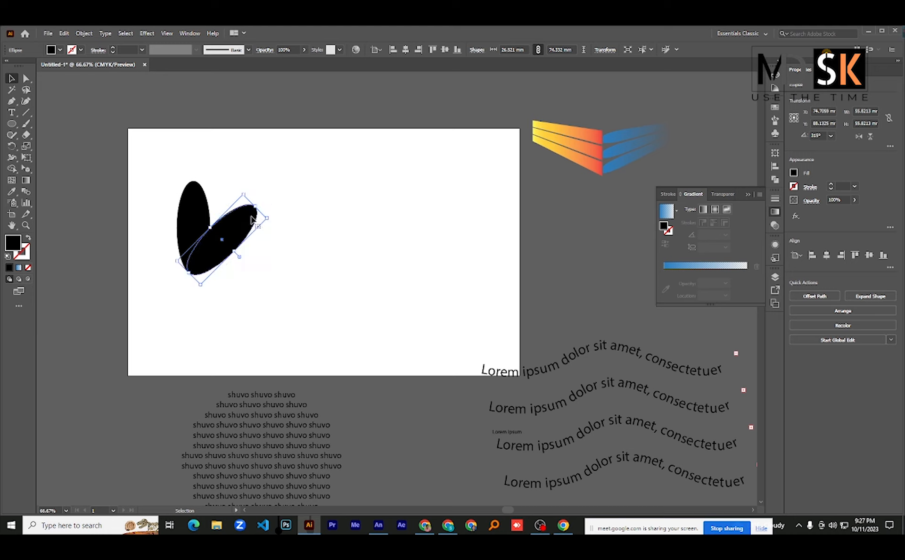
{"action": "left_click_drag", "start_coordinate": [154, 169], "coordinate": [285, 289]}
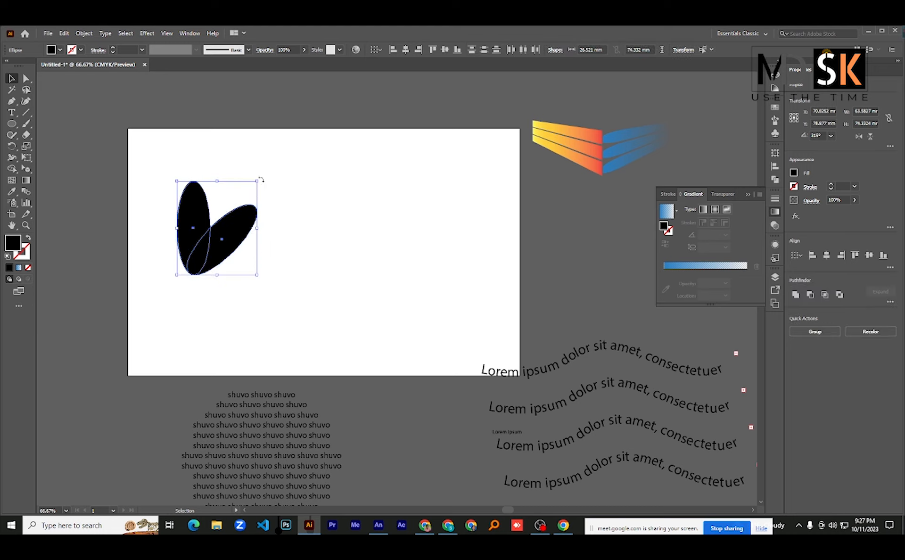
{"action": "left_click_drag", "start_coordinate": [259, 166], "coordinate": [252, 154]}
{"action": "left_click", "coordinate": [334, 200]}
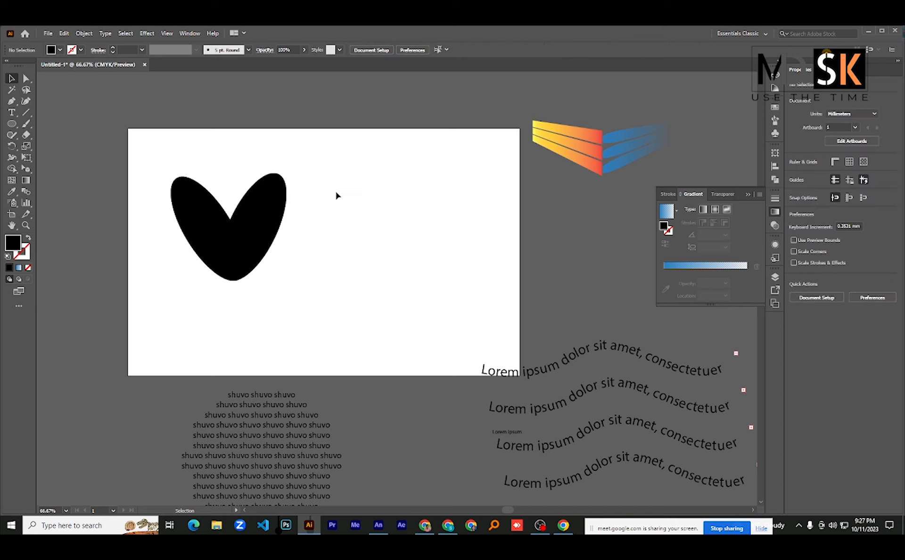
Try pulling the heart's two ellipses apart and undo the moves
{"action": "left_click_drag", "start_coordinate": [258, 210], "coordinate": [299, 226]}
{"action": "key", "text": "ctrl+z"}
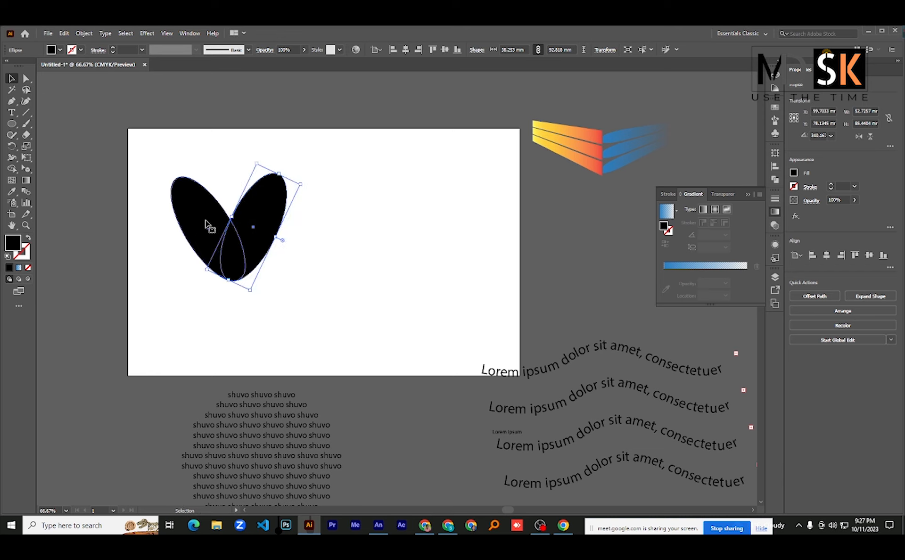
{"action": "left_click", "coordinate": [209, 225]}
{"action": "left_click_drag", "start_coordinate": [209, 226], "coordinate": [197, 249]}
{"action": "left_click", "coordinate": [331, 223]}
{"action": "left_click", "coordinate": [363, 220]}
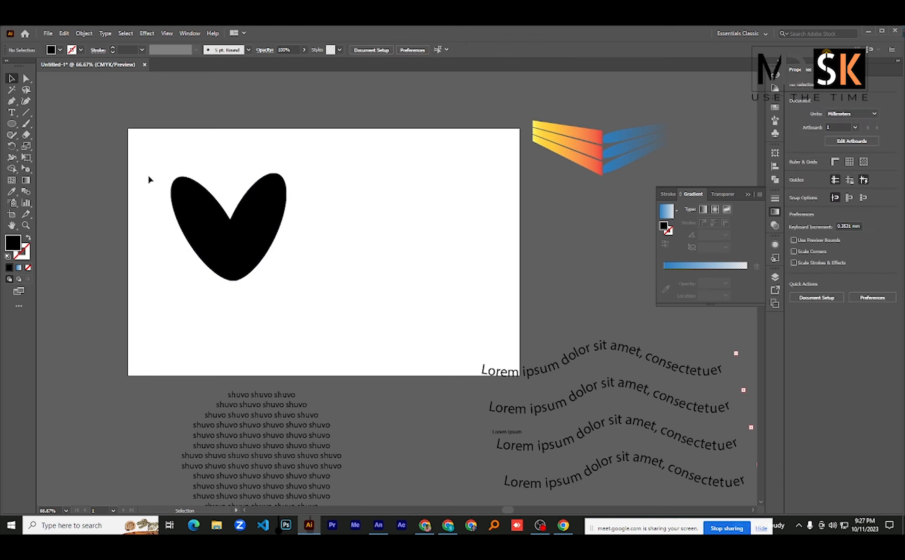
Unite the two overlapping ellipses into a single heart shape
{"action": "left_click_drag", "start_coordinate": [148, 179], "coordinate": [325, 281]}
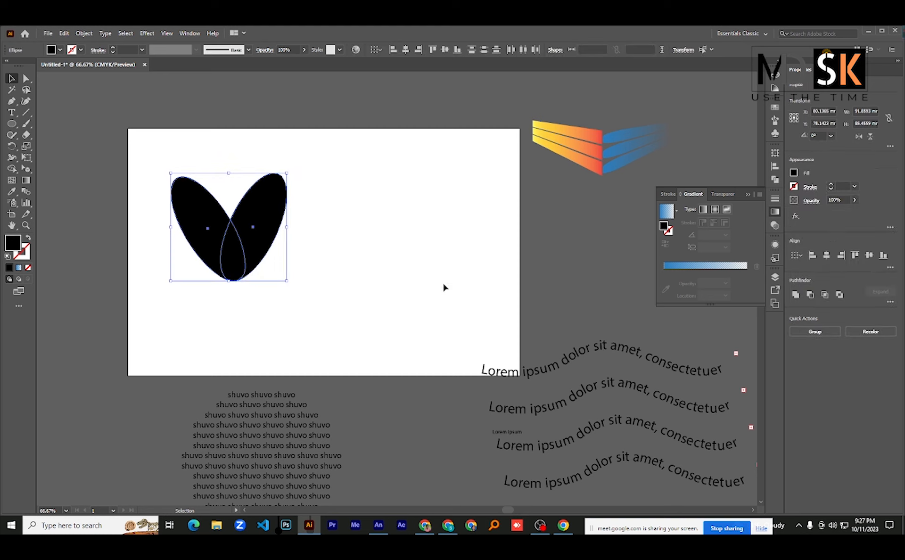
{"action": "left_click", "coordinate": [796, 295]}
{"action": "left_click", "coordinate": [360, 246]}
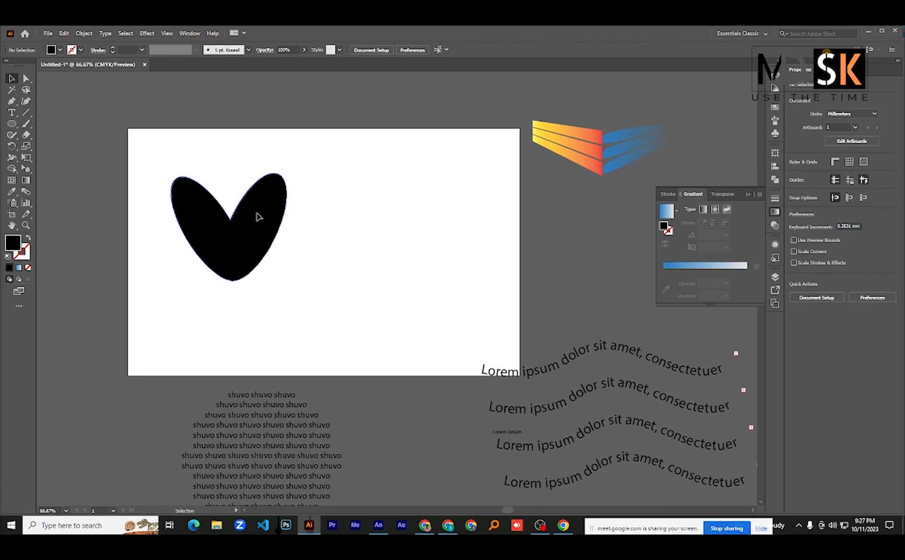
{"action": "left_click", "coordinate": [217, 217]}
{"action": "left_click", "coordinate": [320, 224]}
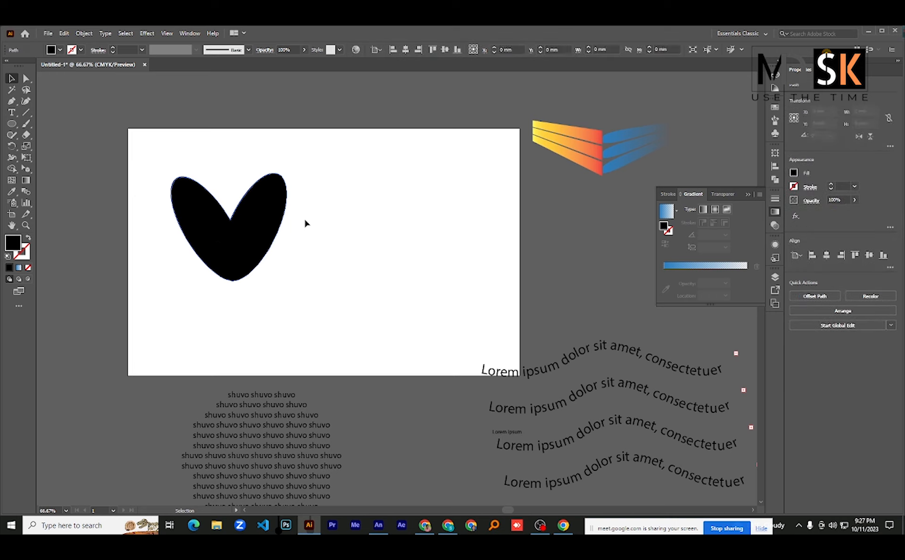
Remove the heart's fill and give it a blue 2 pt stroke
{"action": "left_click", "coordinate": [217, 224]}
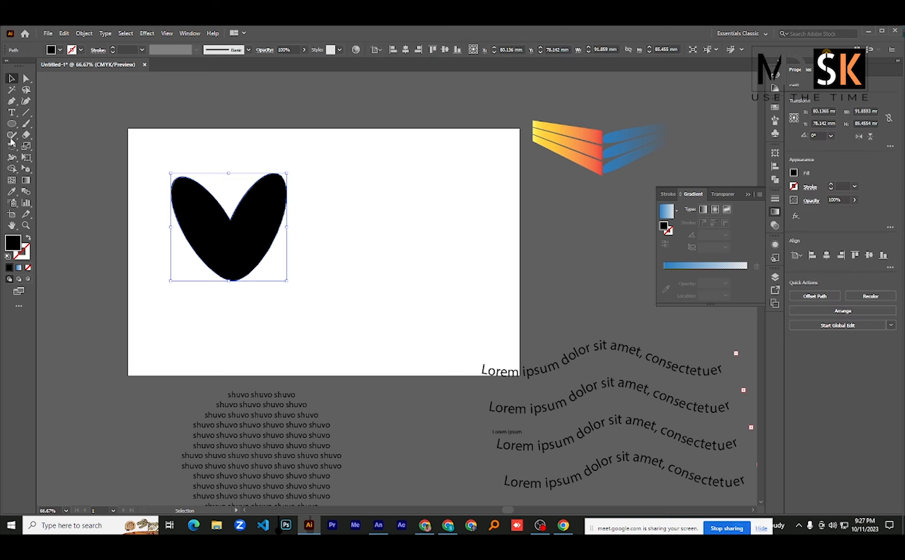
{"action": "left_click", "coordinate": [794, 172]}
{"action": "left_click", "coordinate": [691, 206]}
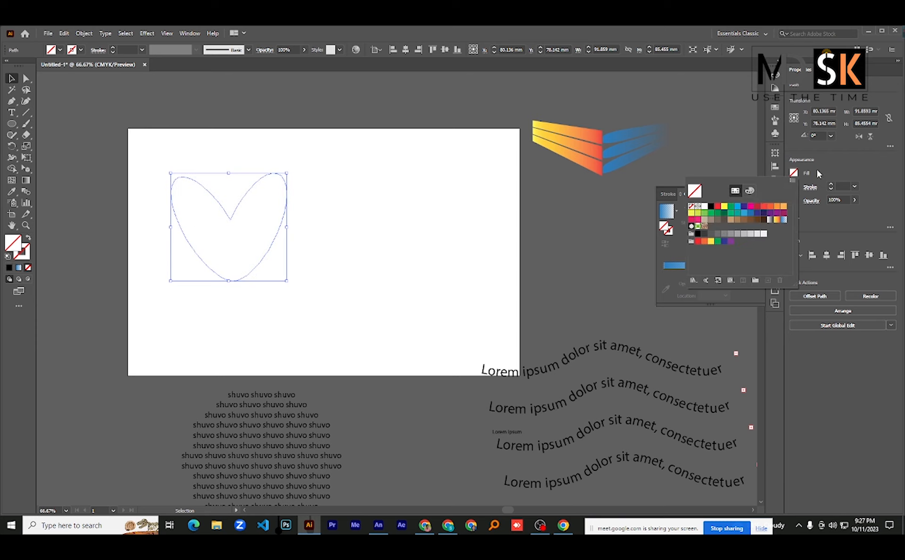
{"action": "left_click", "coordinate": [794, 186]}
{"action": "left_click", "coordinate": [750, 227]}
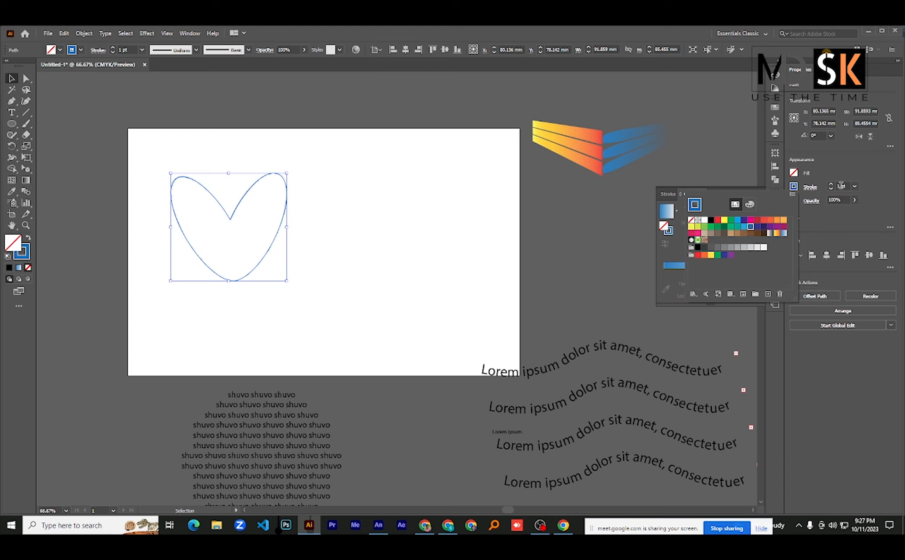
{"action": "key", "text": "Escape"}
{"action": "left_click", "coordinate": [831, 184]}
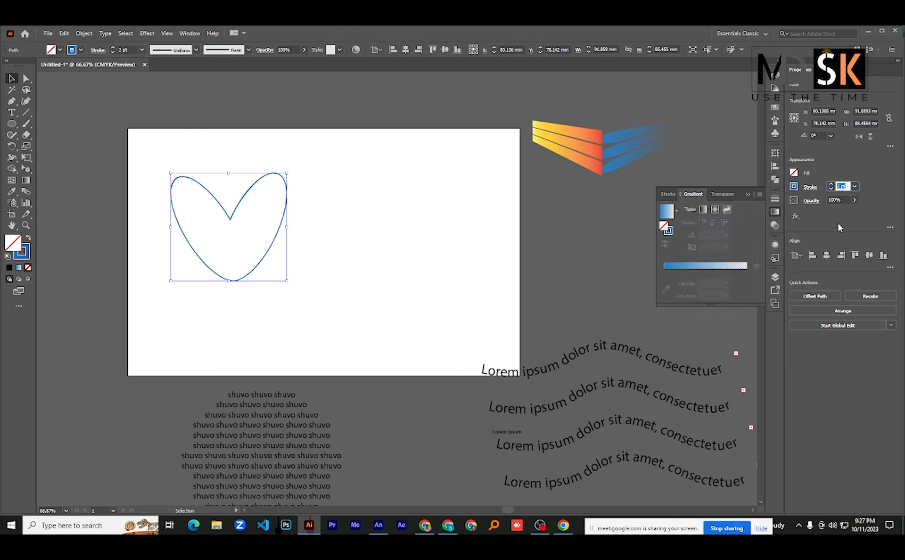
Turn the heart into an area type container with placeholder text, trying a font size of 18 pt before setting it to 8 pt
{"action": "left_click_drag", "start_coordinate": [12, 112], "coordinate": [45, 112]}
{"action": "left_click", "coordinate": [229, 218]}
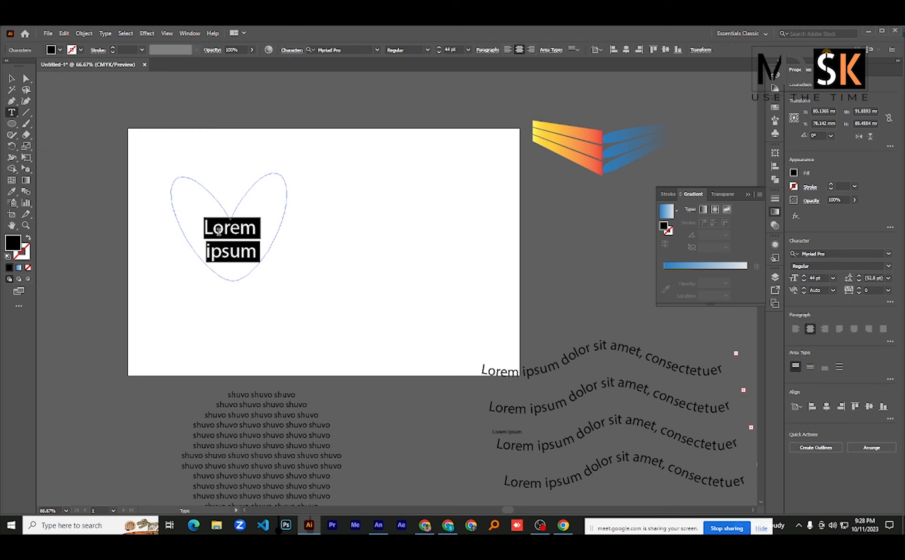
{"action": "left_click", "coordinate": [817, 278]}
{"action": "type", "text": "18"}
{"action": "key", "text": "Return"}
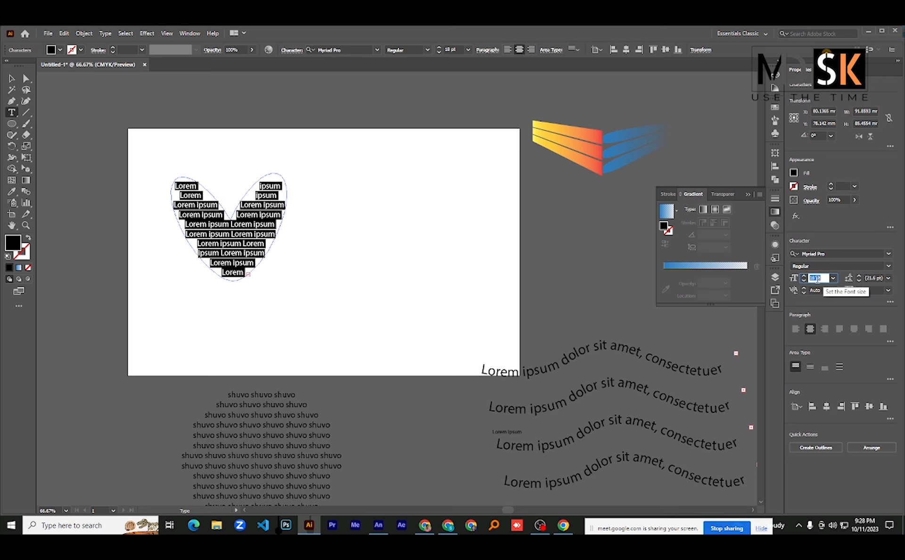
{"action": "type", "text": "8"}
{"action": "key", "text": "Return"}
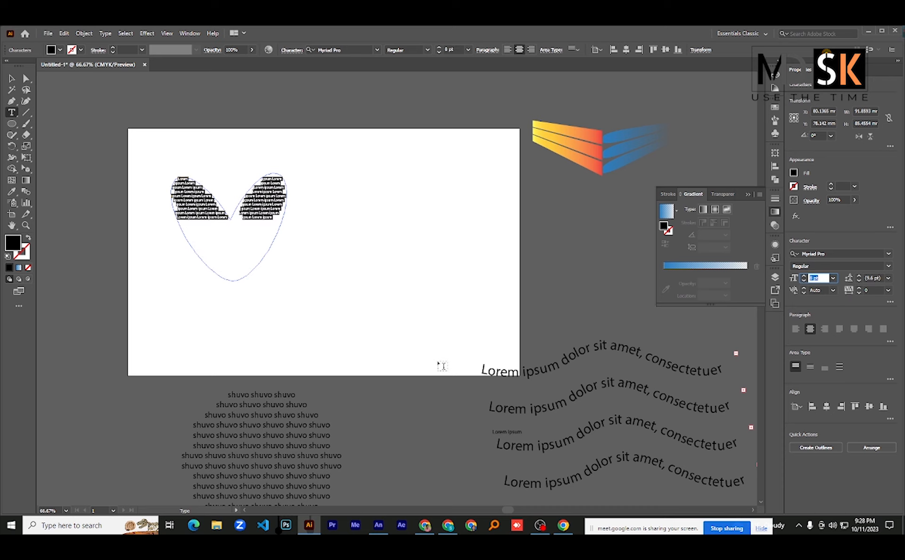
Repeat the placeholder text until it fills the heart, and move the text heart off the artboard's lower-left corner
{"action": "key", "text": "Escape"}
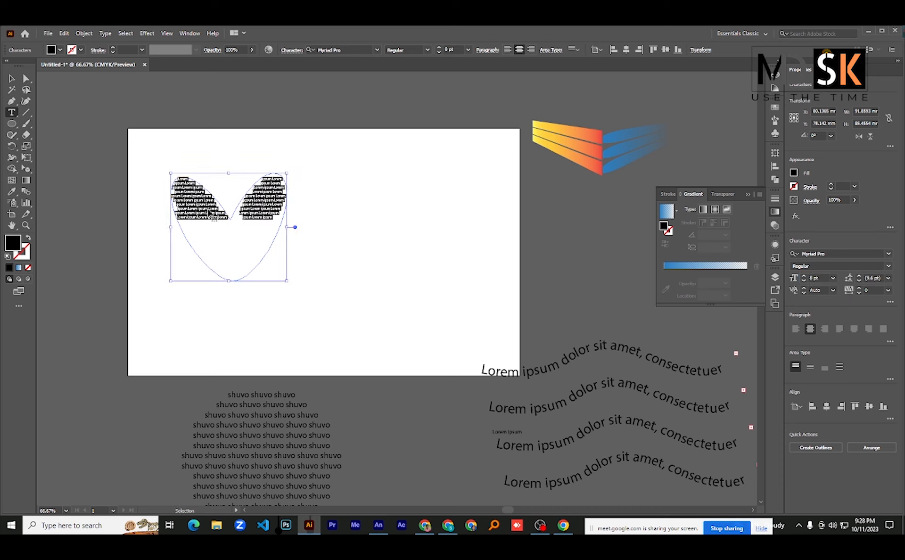
{"action": "left_click", "coordinate": [295, 226], "text": "ctrl"}
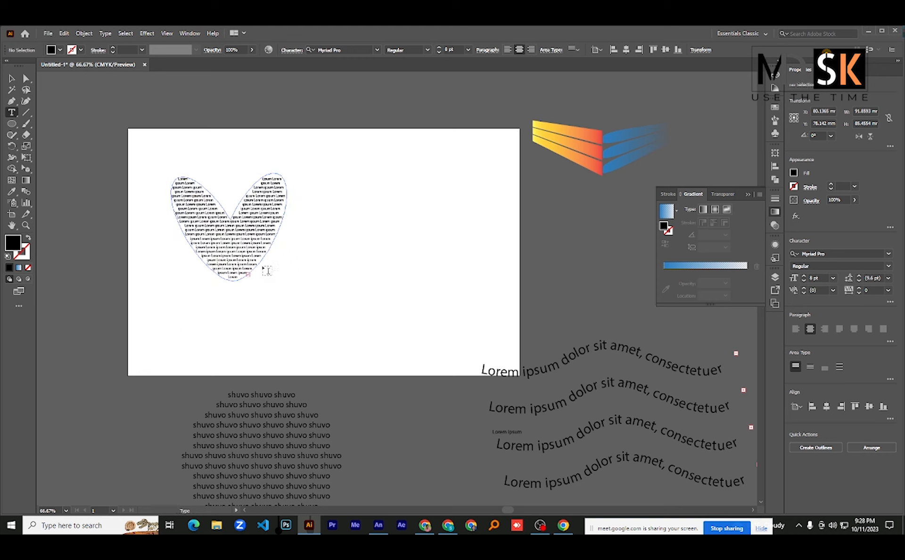
{"action": "left_click", "coordinate": [11, 78]}
{"action": "left_click", "coordinate": [212, 212]}
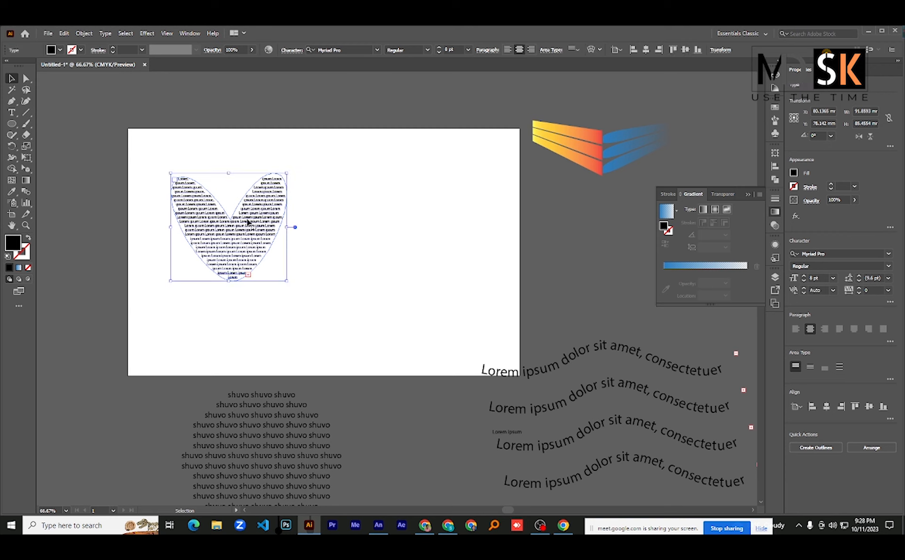
{"action": "left_click_drag", "start_coordinate": [223, 264], "coordinate": [102, 450]}
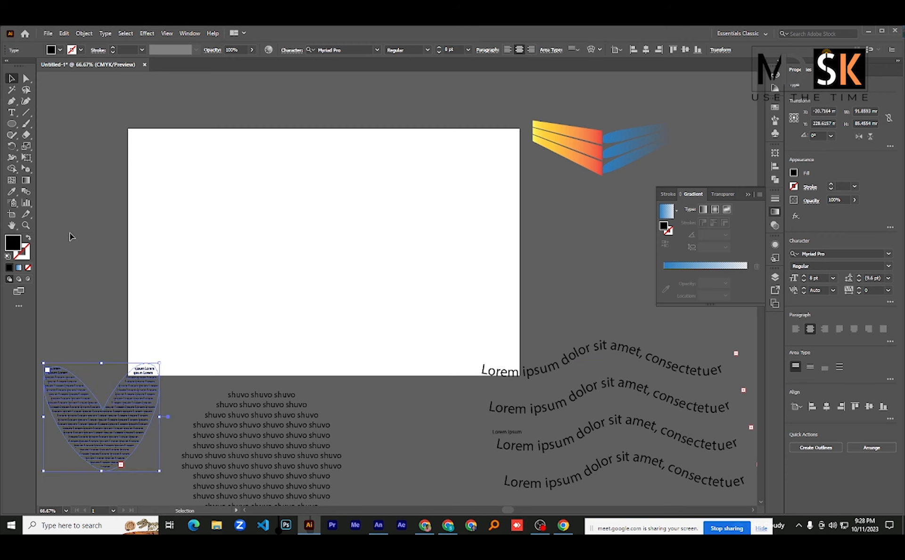
{"action": "left_click", "coordinate": [71, 236]}
Draw a closed black leaf-like shape about 23.5 mm wide and 46 mm tall on the artboard with the Pen tool
{"action": "left_click", "coordinate": [12, 123]}
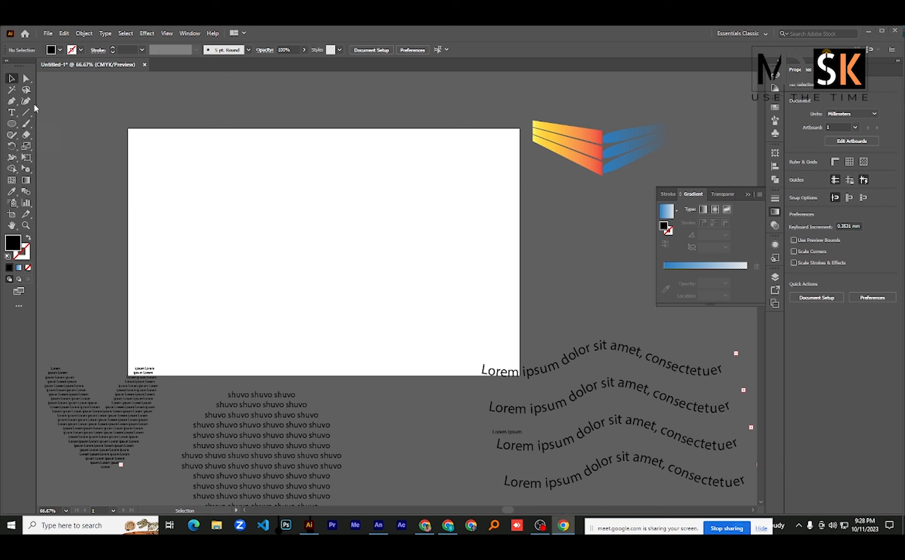
{"action": "left_click", "coordinate": [11, 100]}
{"action": "left_click", "coordinate": [37, 104]}
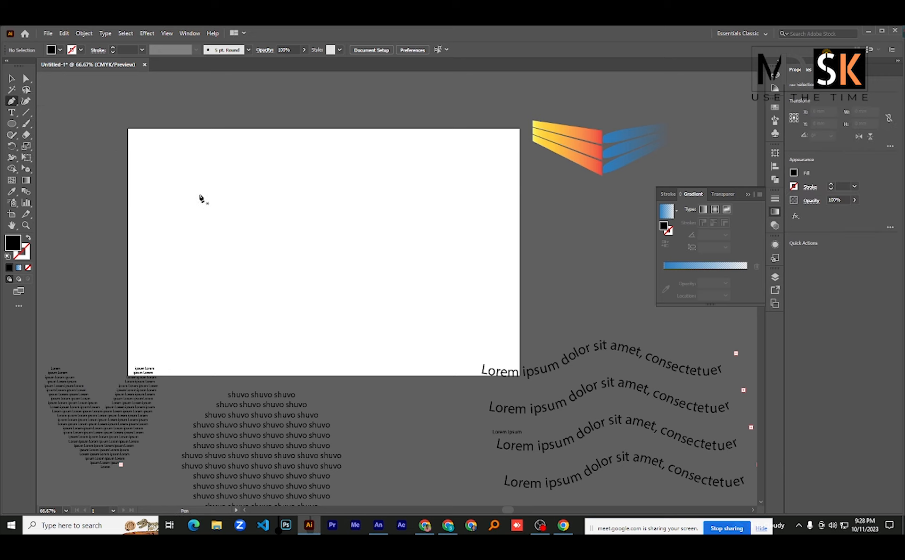
{"action": "left_click", "coordinate": [212, 176]}
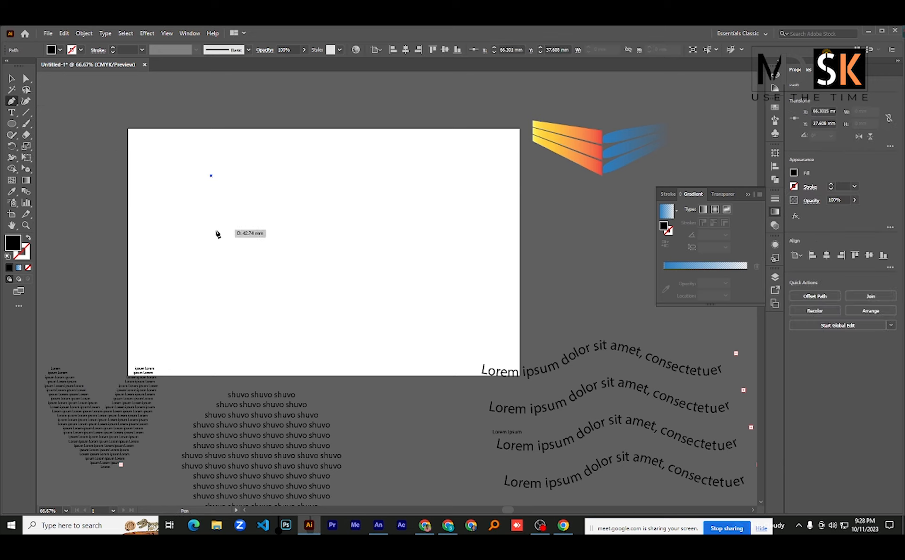
{"action": "left_click_drag", "start_coordinate": [205, 231], "coordinate": [226, 251]}
{"action": "left_click_drag", "start_coordinate": [211, 176], "coordinate": [240, 175]}
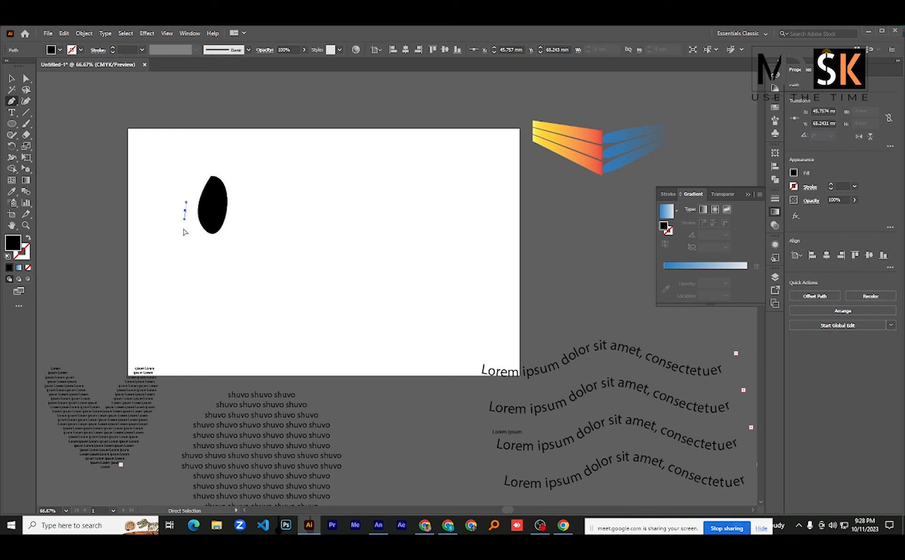
Adjust the direction handles of the leaf shape's lower anchor point to make its base rounder
{"action": "left_click", "coordinate": [26, 78]}
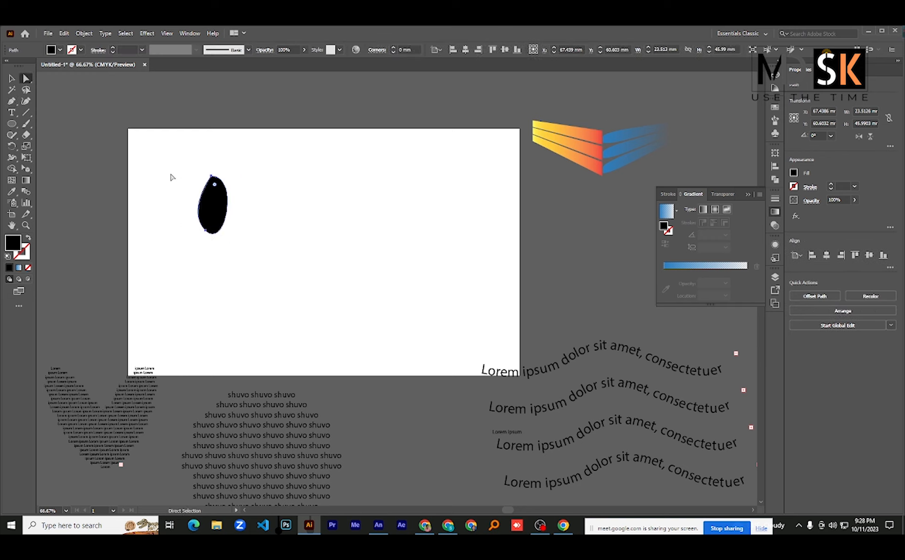
{"action": "left_click_drag", "start_coordinate": [171, 174], "coordinate": [276, 261]}
{"action": "scroll", "coordinate": [212, 235], "scroll_direction": "up", "scroll_amount": 3}
{"action": "left_click", "coordinate": [162, 232]}
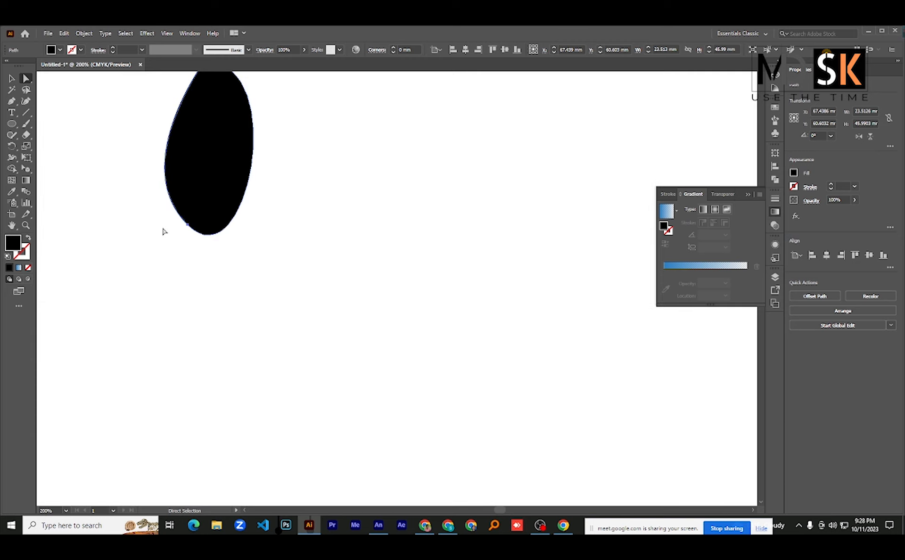
{"action": "left_click", "coordinate": [186, 226]}
{"action": "left_click", "coordinate": [188, 225]}
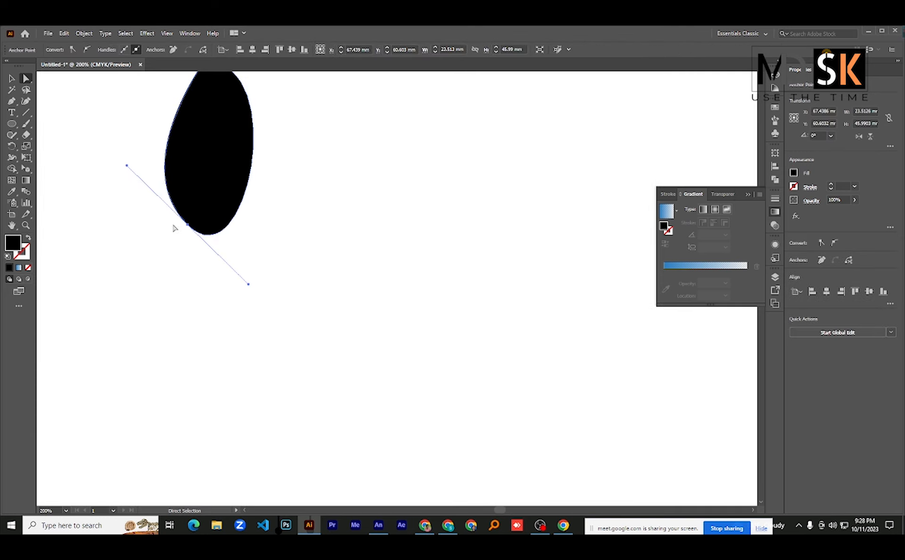
{"action": "left_click_drag", "start_coordinate": [126, 169], "coordinate": [119, 209]}
{"action": "left_click", "coordinate": [207, 232]}
Angle the top anchor point's direction handle downward to form a symmetrical teardrop about 24 mm wide and 44 mm tall
{"action": "scroll", "coordinate": [208, 233], "scroll_direction": "down", "scroll_amount": 2}
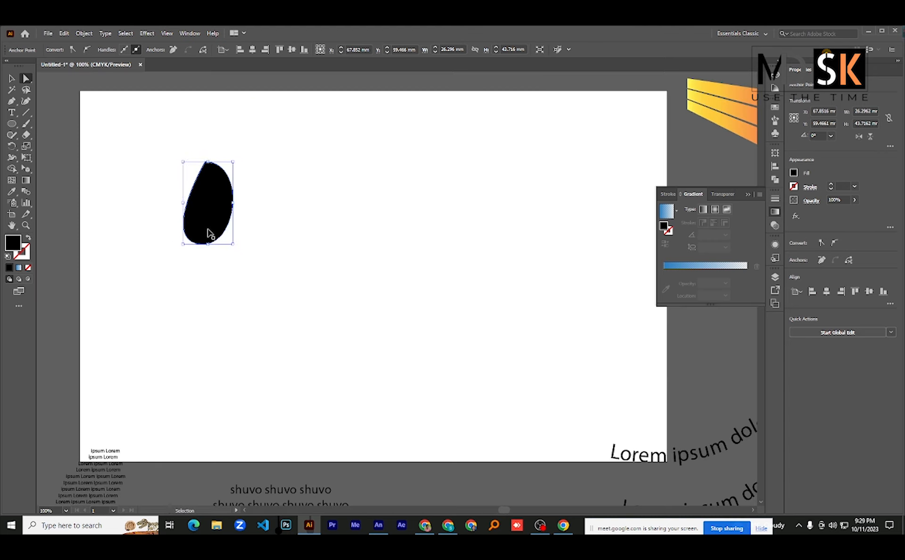
{"action": "left_click", "coordinate": [205, 162]}
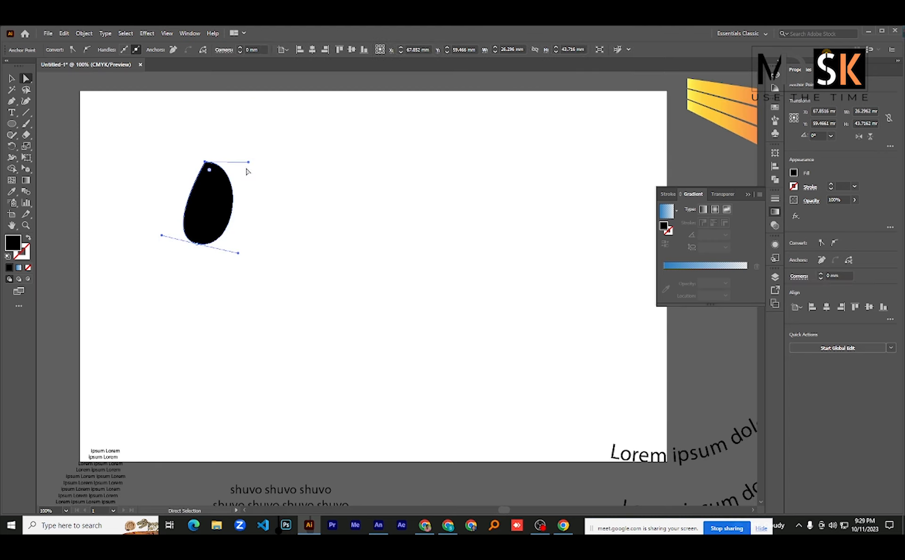
{"action": "left_click_drag", "start_coordinate": [248, 161], "coordinate": [237, 202]}
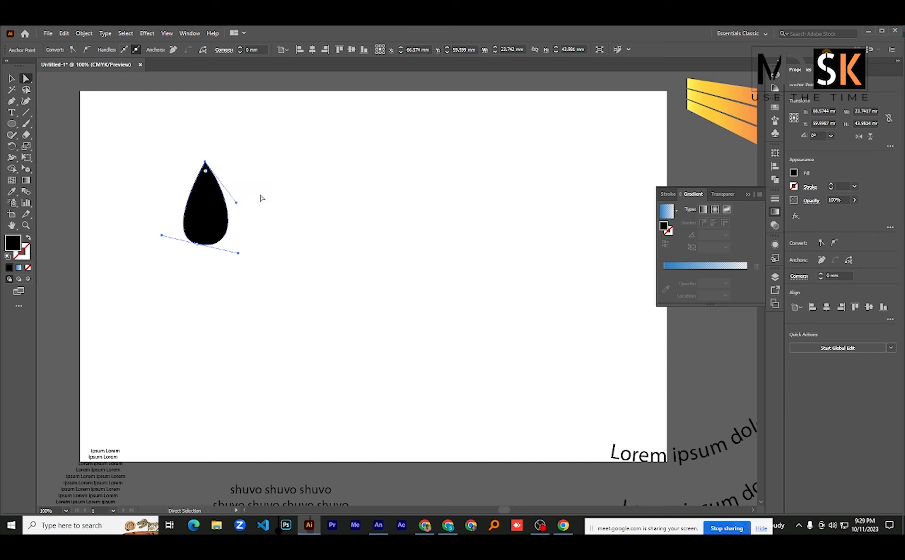
Fill the black teardrop with a linear gradient and set its starting colour stop to red
{"action": "left_click", "coordinate": [260, 198]}
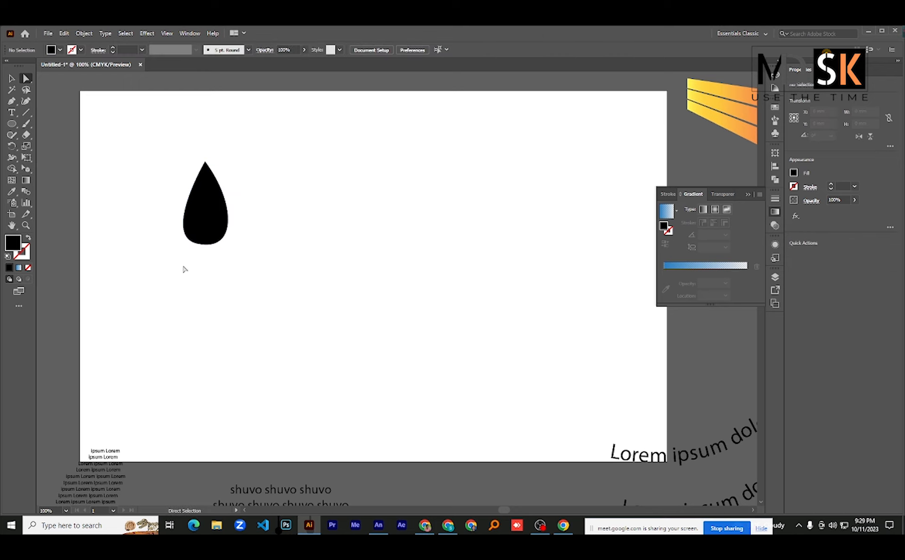
{"action": "left_click", "coordinate": [12, 80]}
{"action": "left_click_drag", "start_coordinate": [143, 147], "coordinate": [266, 253]}
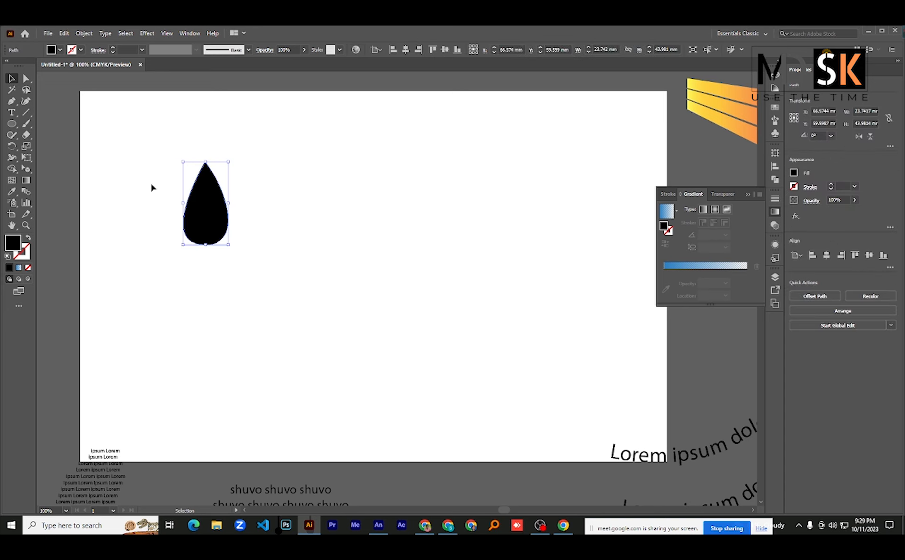
{"action": "left_click", "coordinate": [18, 267]}
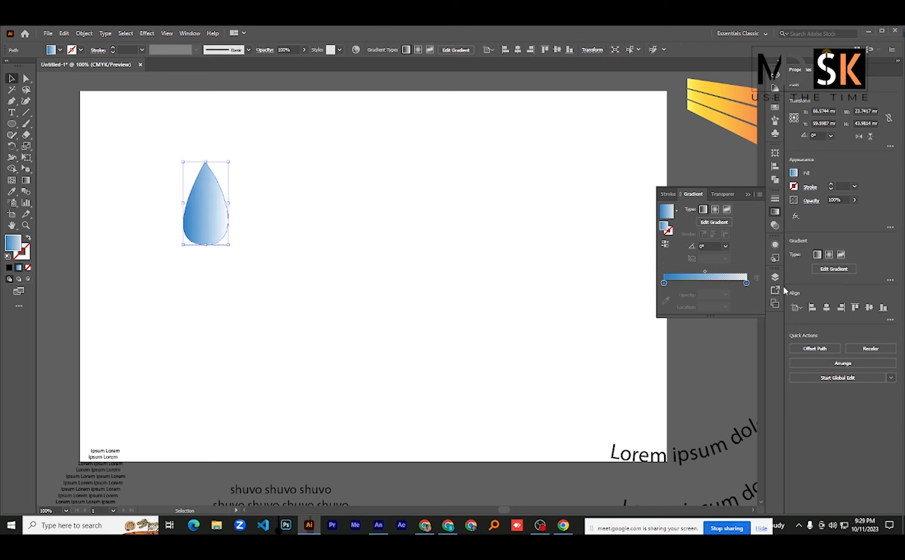
{"action": "left_click", "coordinate": [672, 212]}
{"action": "left_click", "coordinate": [630, 259]}
{"action": "double_click", "coordinate": [664, 283]}
{"action": "left_click", "coordinate": [644, 340]}
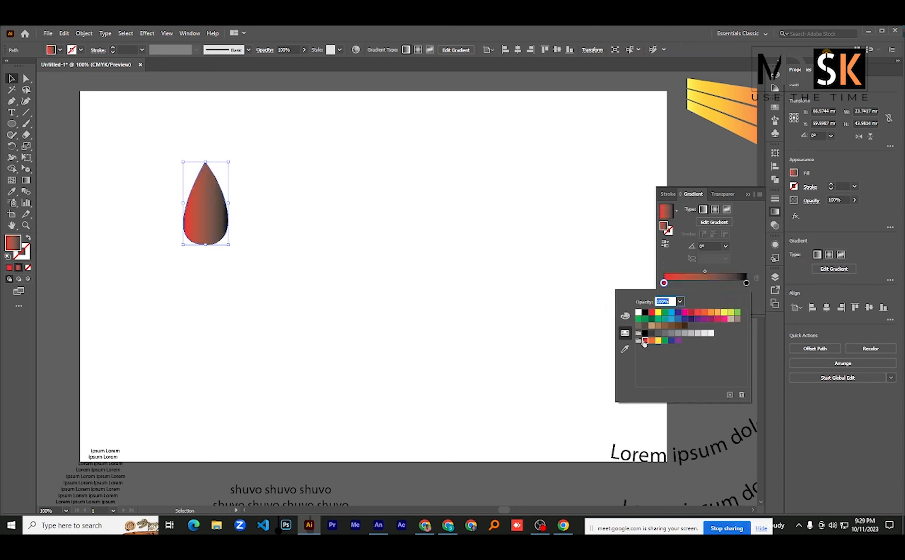
Set the end colour stop of the teardrop's gradient to purple
{"action": "left_click", "coordinate": [745, 282]}
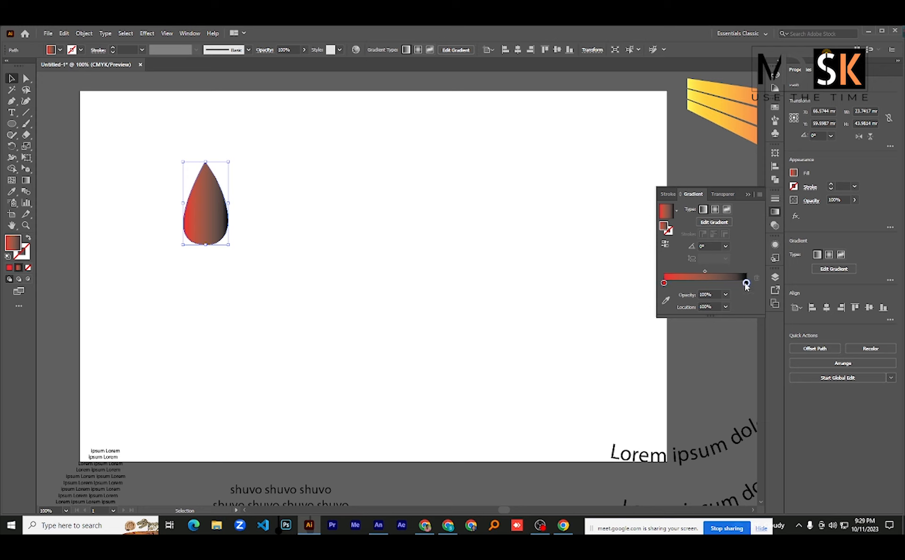
{"action": "double_click", "coordinate": [745, 282]}
{"action": "left_click", "coordinate": [698, 319]}
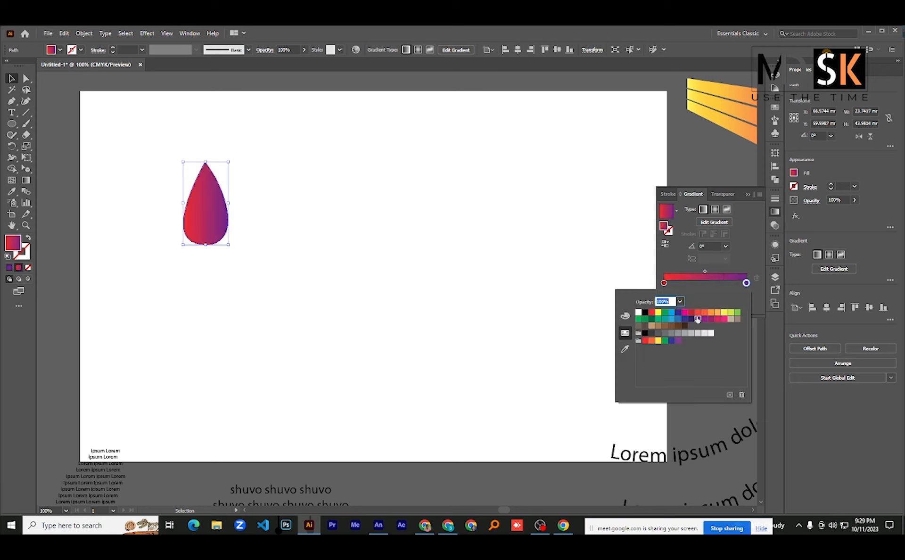
{"action": "key", "text": "Escape"}
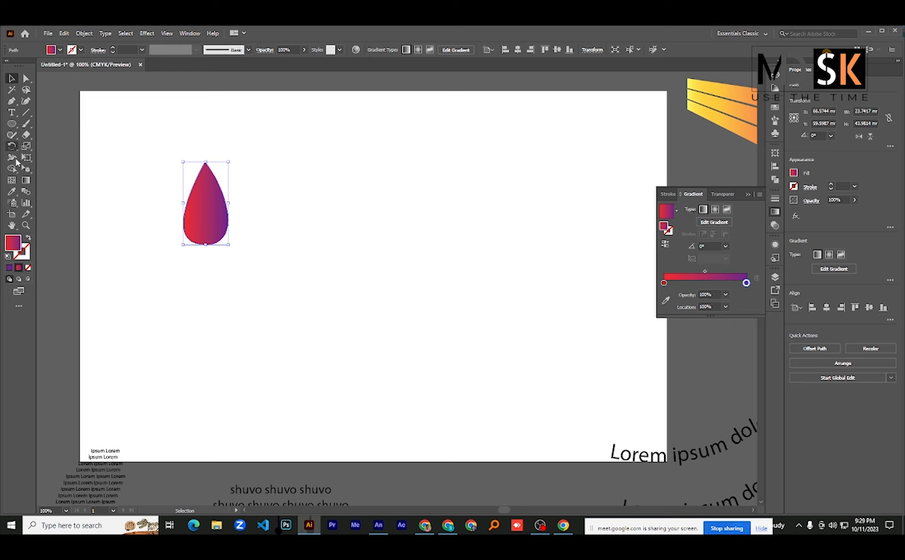
Create a copy of the teardrop rotated 30° about its bottom point
{"action": "left_click", "coordinate": [12, 146]}
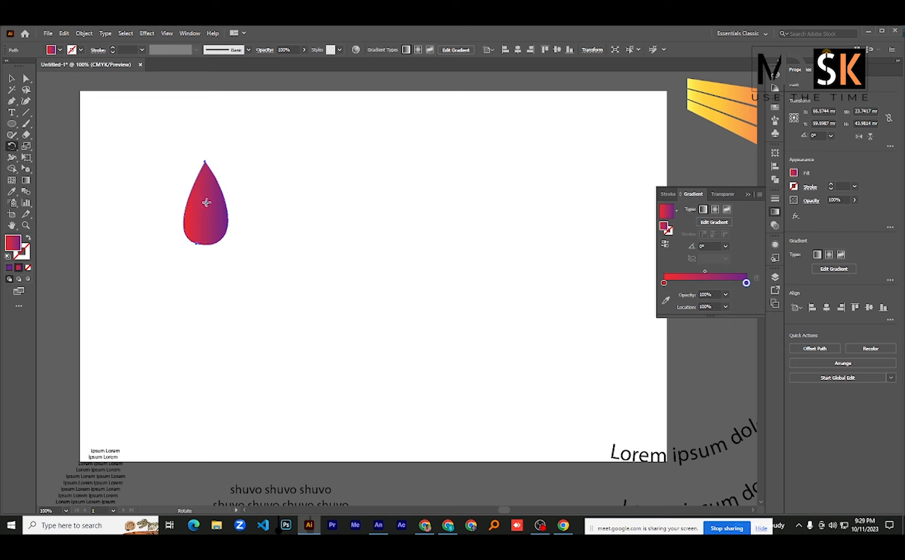
{"action": "left_click", "coordinate": [202, 243], "text": "alt"}
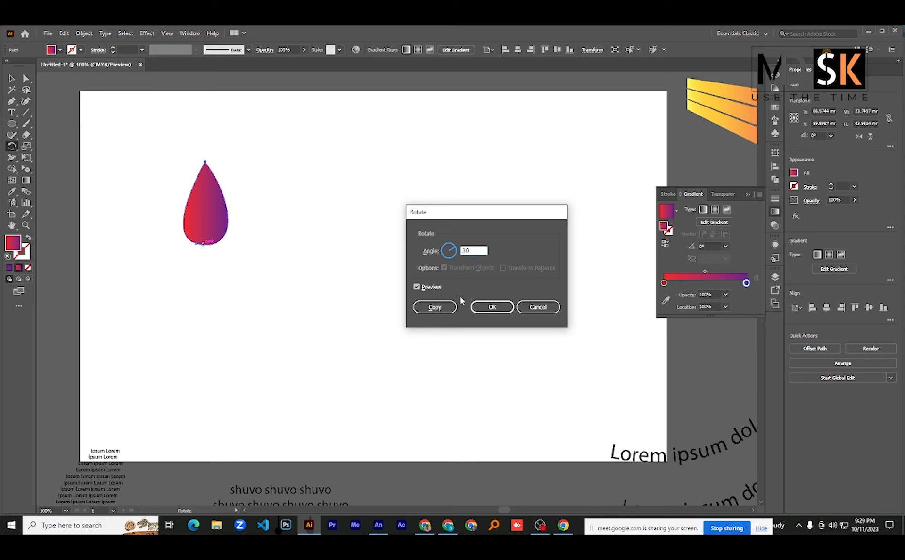
{"action": "left_click", "coordinate": [435, 306]}
Repeat the 30° rotated copy until twelve petals complete a full-circle flower
{"action": "key", "text": "ctrl+d"}
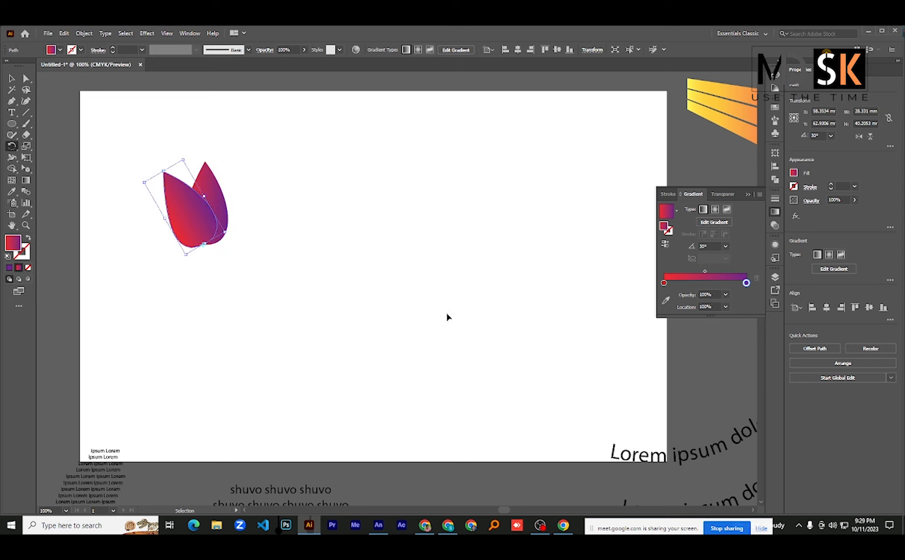
{"action": "key", "text": "ctrl+d"}
{"action": "key", "text": "ctrl+d"}
{"action": "key", "text": "ctrl+d"}
{"action": "key", "text": "ctrl+d"}
{"action": "key", "text": "ctrl+d"}
{"action": "key", "text": "ctrl+d"}
{"action": "key", "text": "ctrl+d"}
{"action": "key", "text": "ctrl+d"}
{"action": "key", "text": "ctrl+d"}
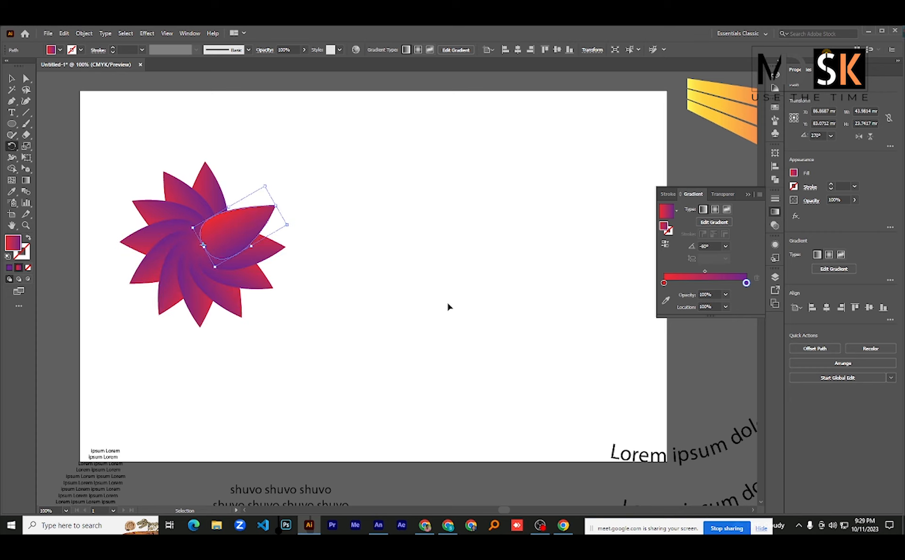
{"action": "key", "text": "ctrl+d"}
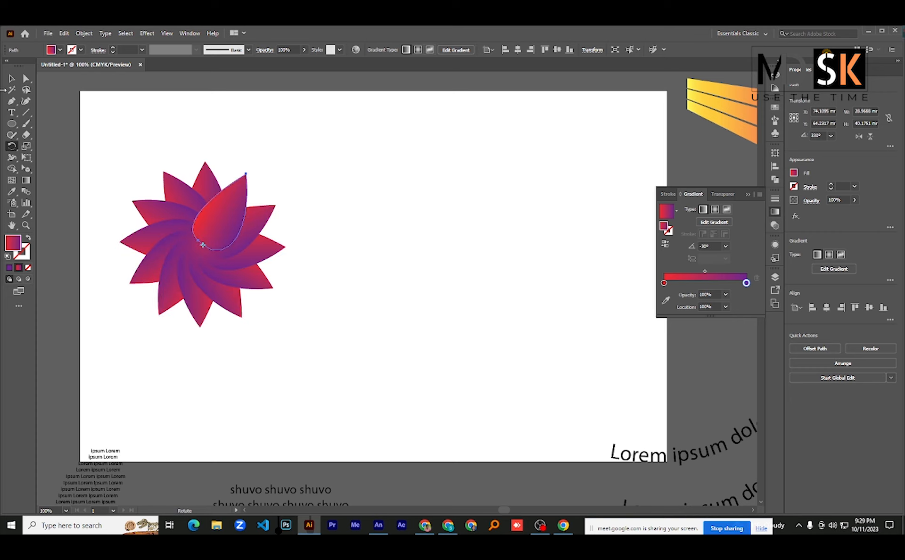
Select all petals and move the flower to the upper middle of the artboard
{"action": "left_click", "coordinate": [11, 78]}
{"action": "left_click_drag", "start_coordinate": [119, 149], "coordinate": [311, 329]}
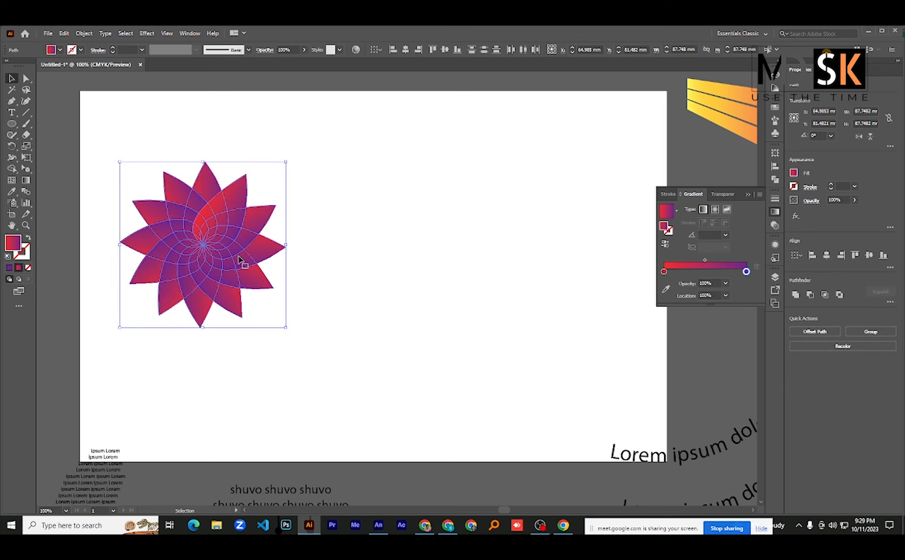
{"action": "left_click_drag", "start_coordinate": [204, 243], "coordinate": [414, 207]}
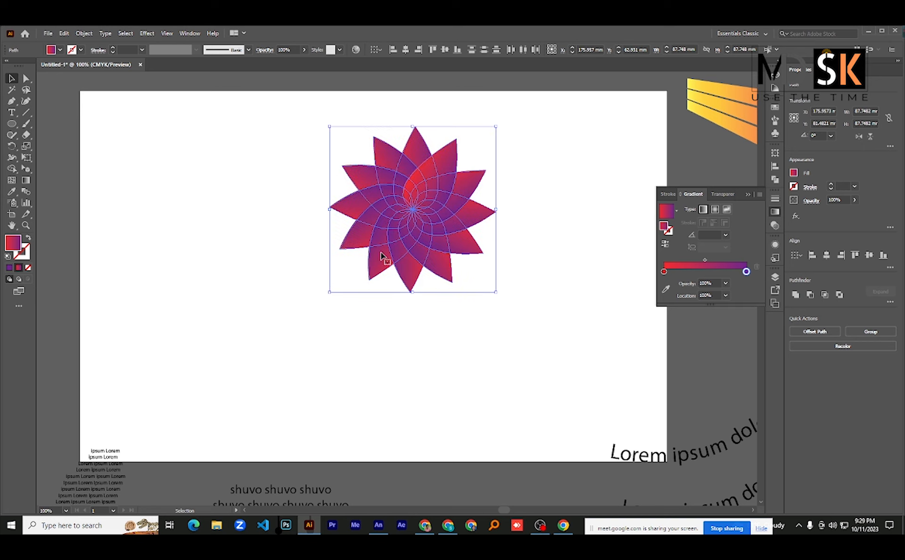
{"action": "left_click", "coordinate": [243, 332]}
Move the whole flower off the artboard onto the empty canvas beside its left edge
{"action": "scroll", "coordinate": [260, 286], "scroll_direction": "down", "scroll_amount": 2}
{"action": "scroll", "coordinate": [277, 281], "scroll_direction": "up", "scroll_amount": 1}
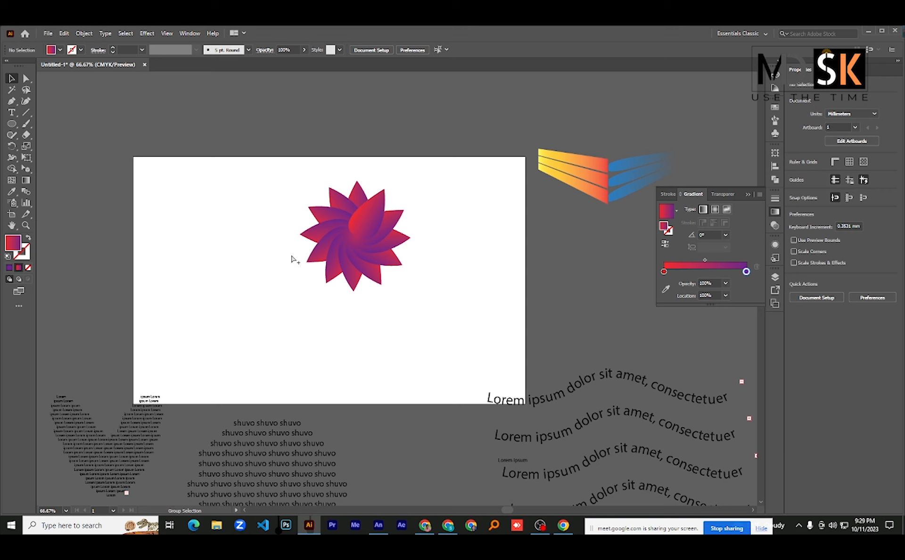
{"action": "scroll", "coordinate": [302, 242], "scroll_direction": "up", "scroll_amount": 1}
{"action": "scroll", "coordinate": [308, 238], "scroll_direction": "down", "scroll_amount": 2}
{"action": "left_click_drag", "start_coordinate": [353, 250], "coordinate": [119, 287]}
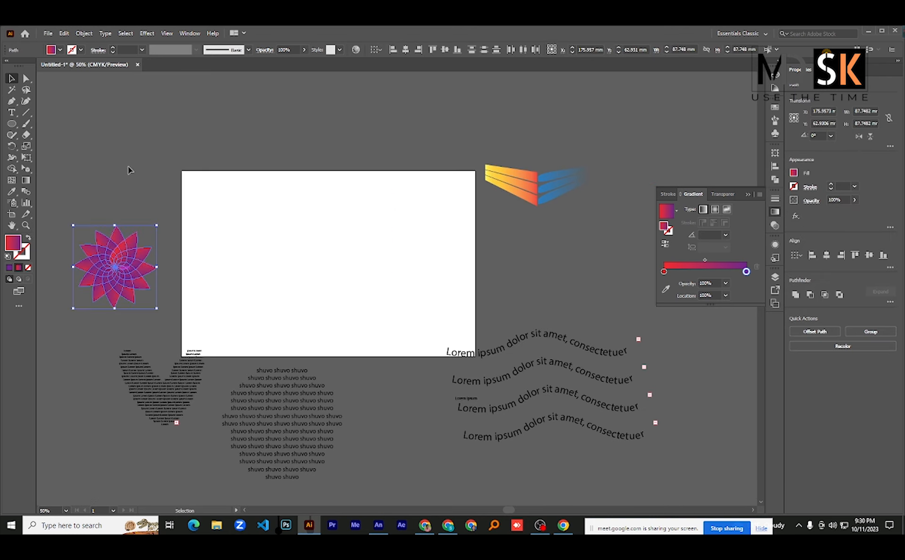
Draw an open two-segment cup half-profile with the Pen tool: a slanted side and a horizontal base about 10.5 mm long
{"action": "left_click", "coordinate": [222, 235]}
{"action": "scroll", "coordinate": [219, 199], "scroll_direction": "up", "scroll_amount": 1}
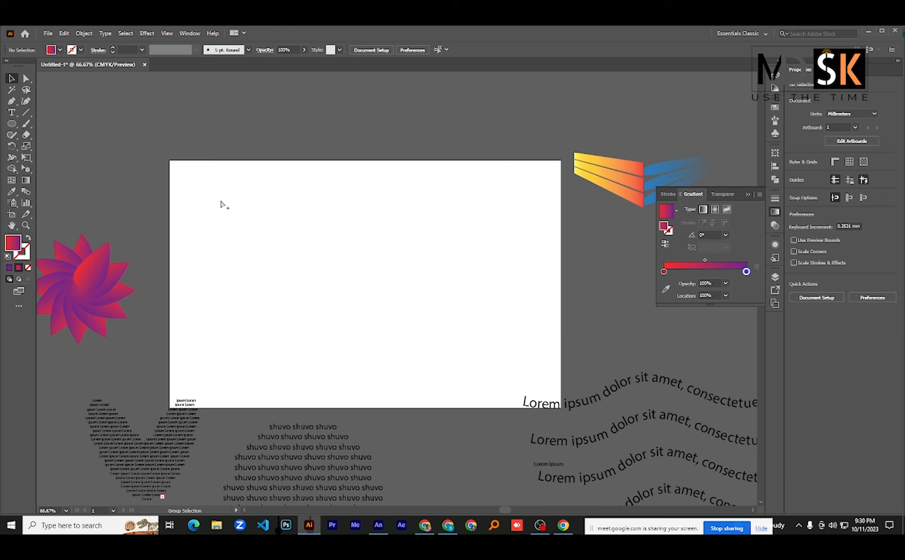
{"action": "scroll", "coordinate": [262, 189], "scroll_direction": "up", "scroll_amount": 1}
{"action": "scroll", "coordinate": [387, 169], "scroll_direction": "down", "scroll_amount": 1}
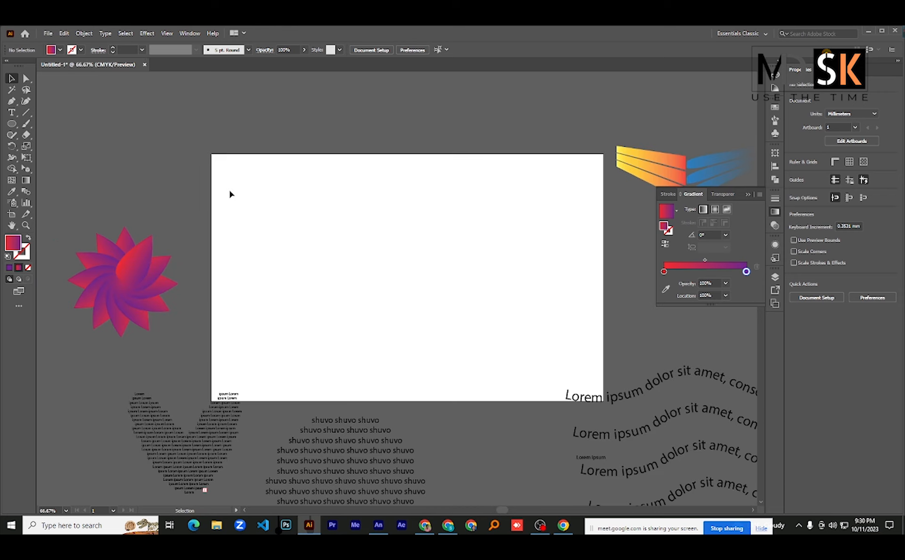
{"action": "left_click", "coordinate": [12, 101]}
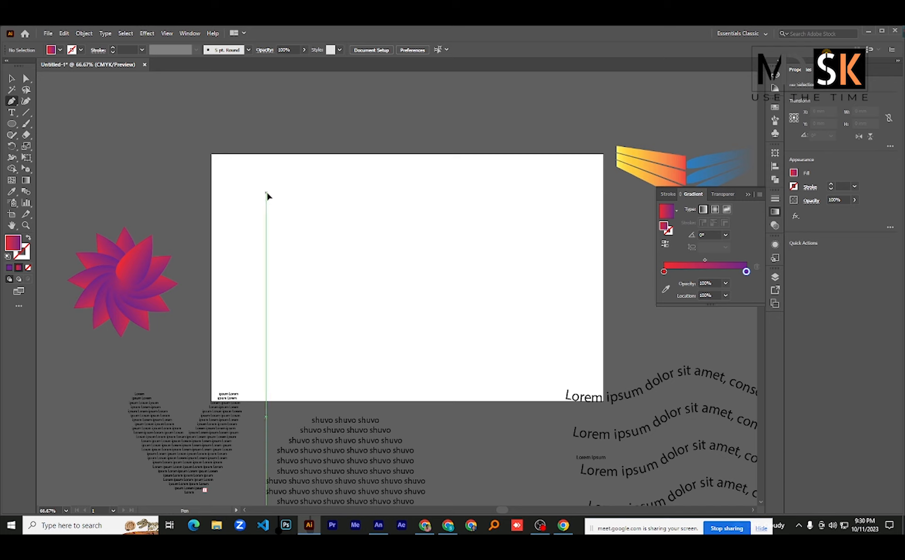
{"action": "mouse_move", "coordinate": [265, 192]}
{"action": "left_mouse_down"}
{"action": "mouse_move", "coordinate": [268, 250]}
{"action": "mouse_move", "coordinate": [273, 200]}
{"action": "left_mouse_up"}
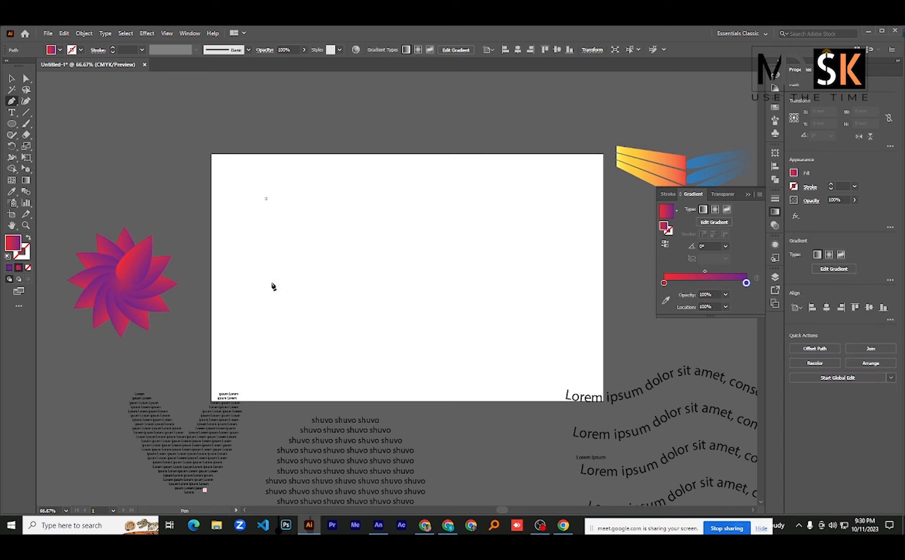
{"action": "left_click", "coordinate": [274, 252]}
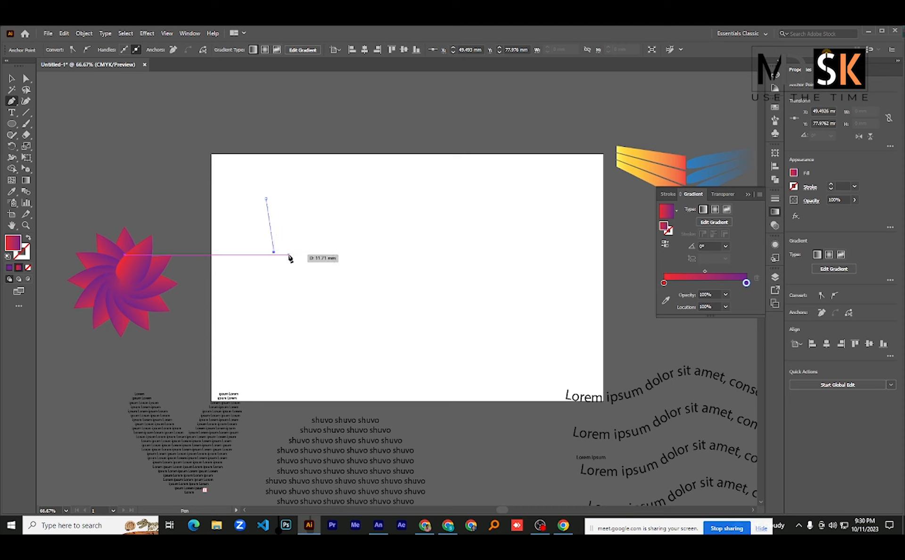
{"action": "left_click", "coordinate": [286, 252]}
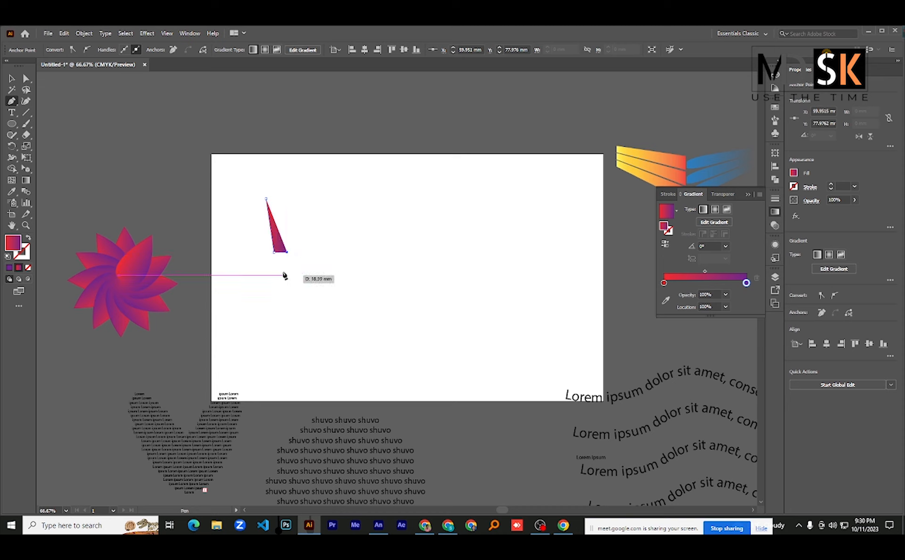
Give the cup profile a green stroke and no fill, undoing any stray anchor point
{"action": "left_click", "coordinate": [794, 188]}
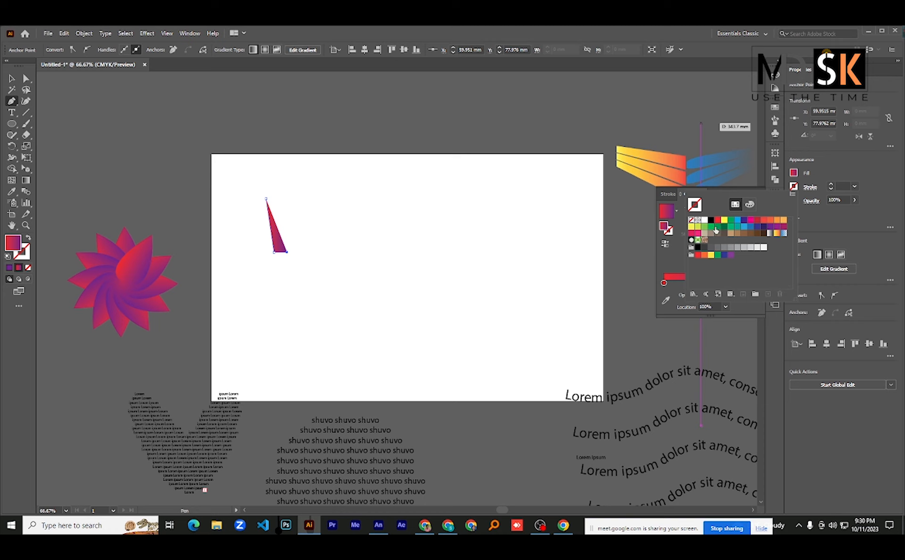
{"action": "left_click", "coordinate": [717, 230]}
{"action": "left_click", "coordinate": [794, 173]}
{"action": "left_click", "coordinate": [794, 173]}
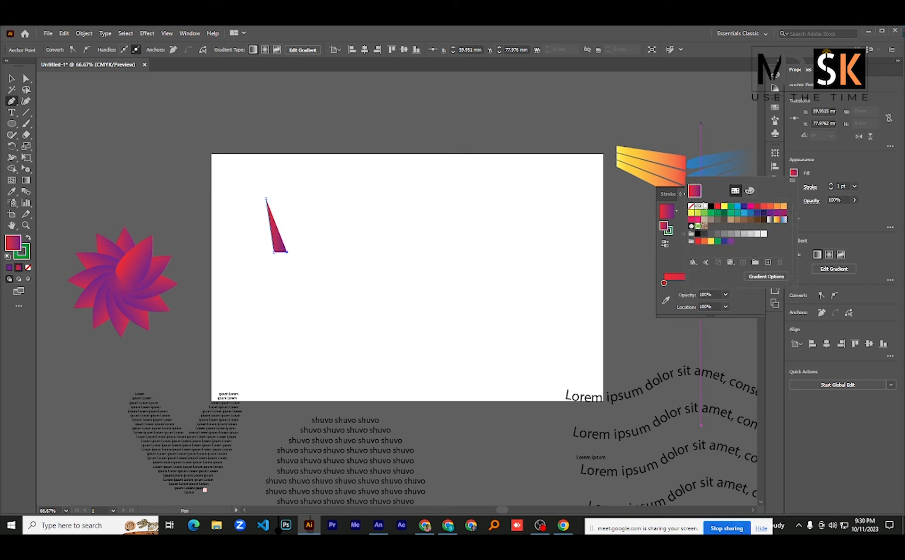
{"action": "left_click", "coordinate": [695, 206]}
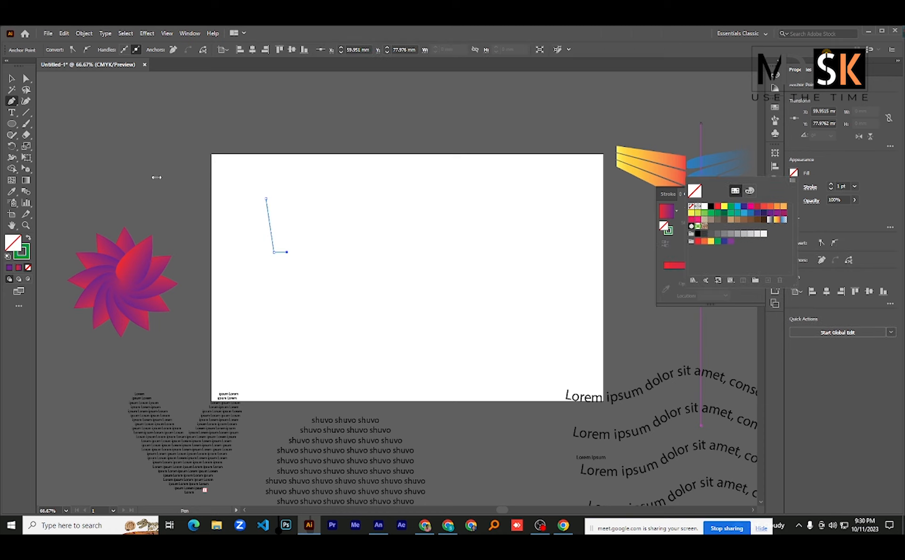
{"action": "key", "text": "Escape"}
{"action": "left_click", "coordinate": [206, 145]}
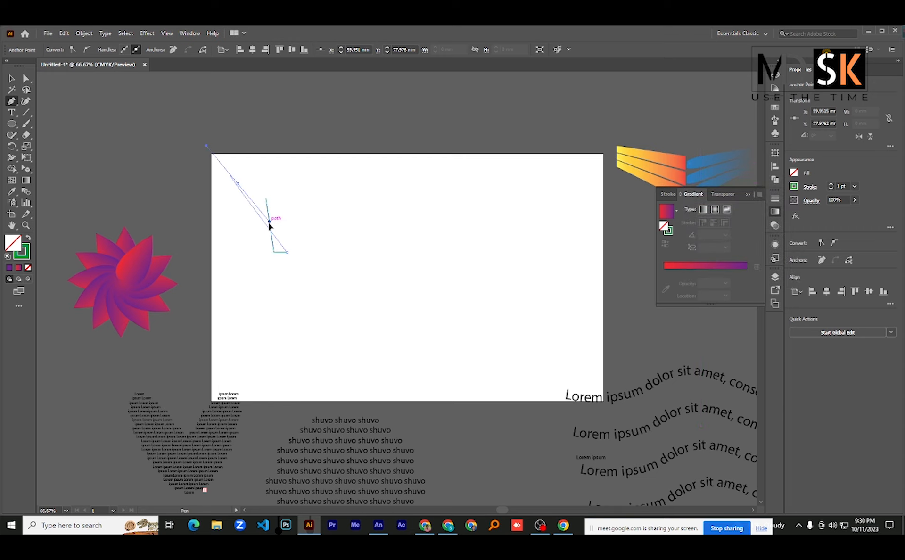
{"action": "key", "text": "ctrl+z"}
Apply a 3D Revolve effect to the cup profile, revolving 360° from the Right Edge
{"action": "key", "text": "v"}
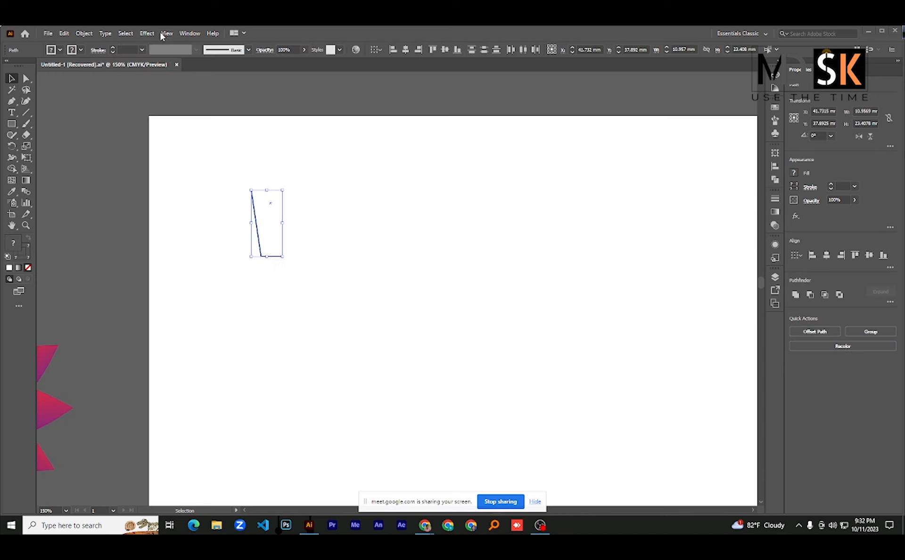
{"action": "left_click", "coordinate": [147, 33]}
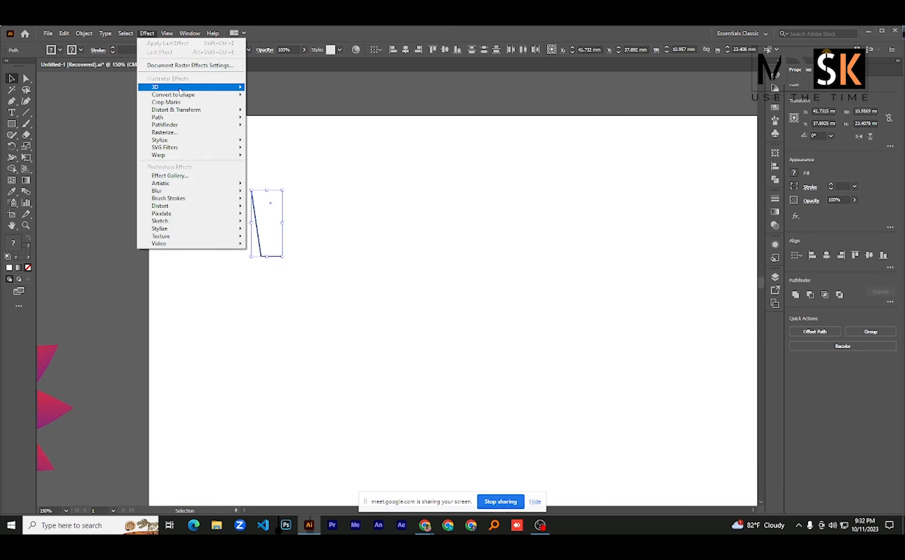
{"action": "mouse_move", "coordinate": [183, 90]}
{"action": "left_click", "coordinate": [270, 99]}
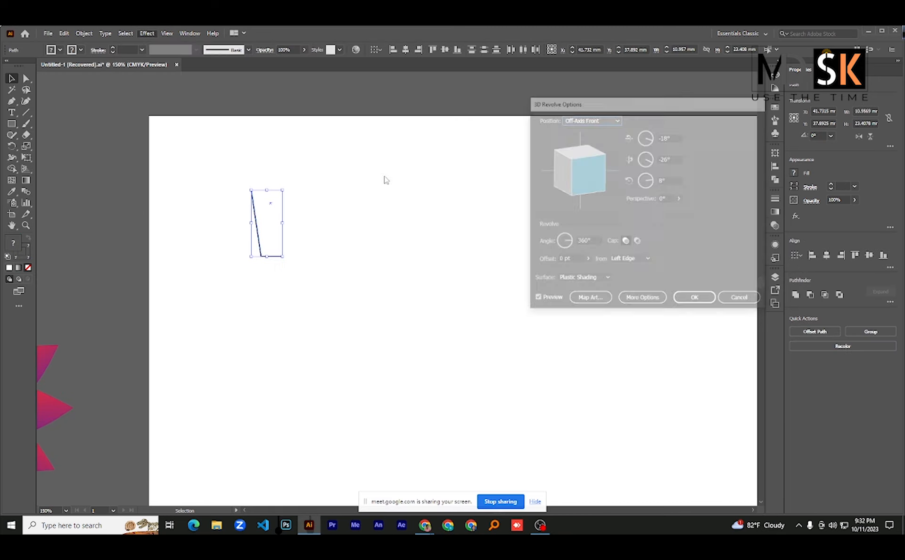
{"action": "key", "text": "alt"}
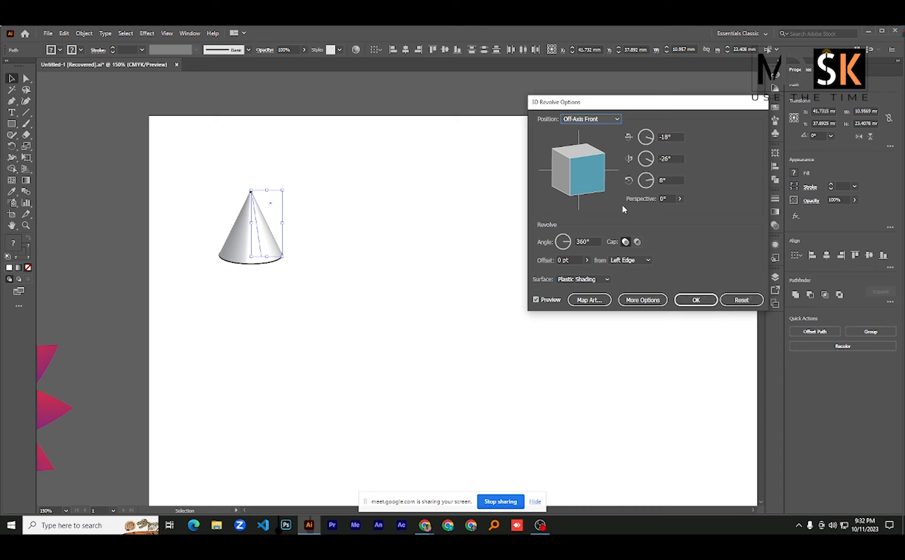
{"action": "left_click", "coordinate": [631, 260]}
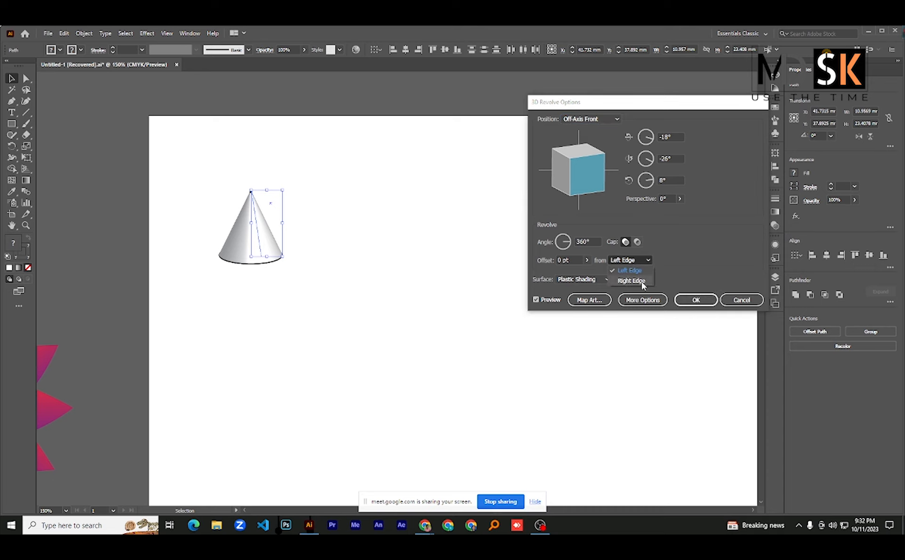
{"action": "left_click", "coordinate": [631, 281]}
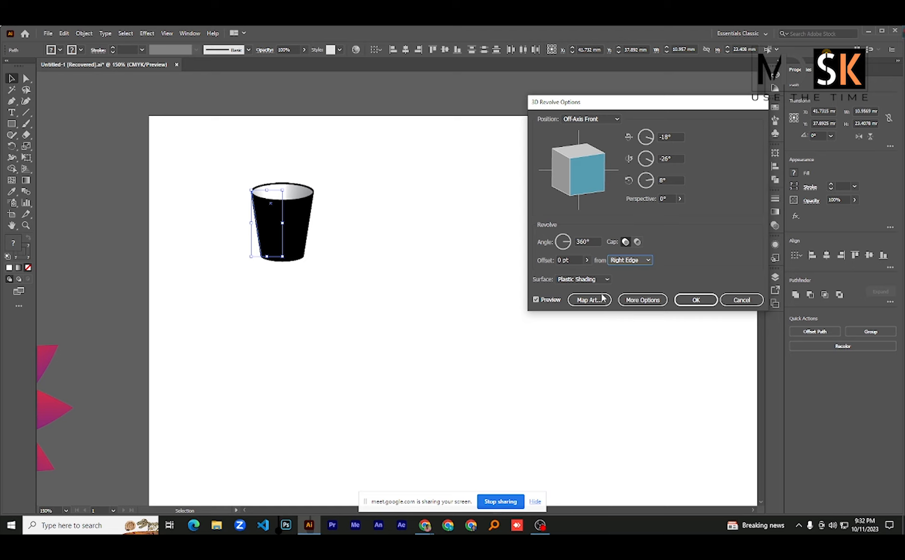
{"action": "left_click", "coordinate": [696, 301]}
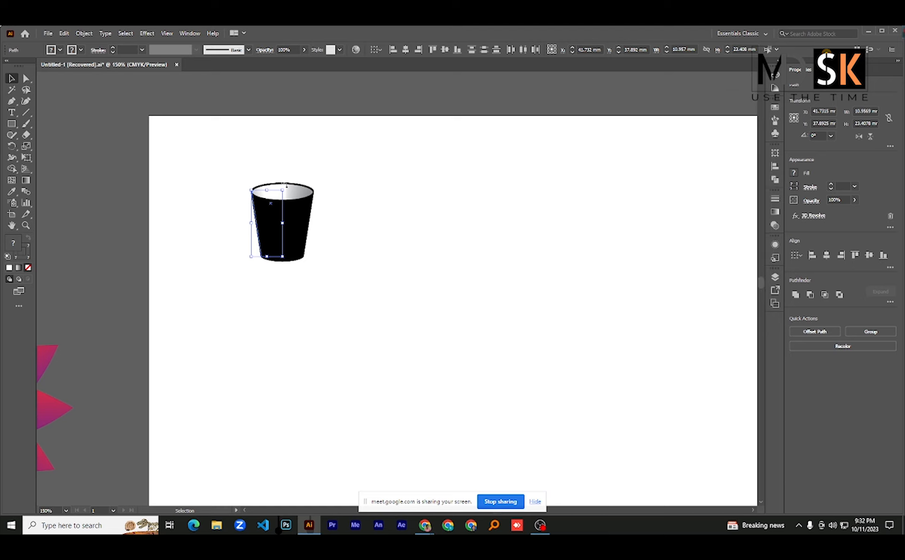
Change the revolved cup's stroke colour to teal and dismiss the appearance error message
{"action": "left_click", "coordinate": [299, 230]}
{"action": "left_click", "coordinate": [796, 188]}
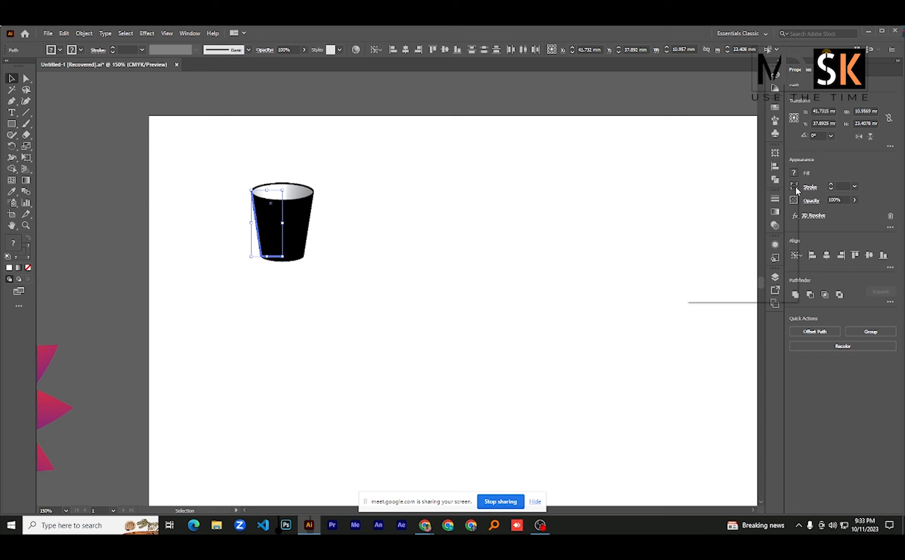
{"action": "left_click", "coordinate": [736, 227]}
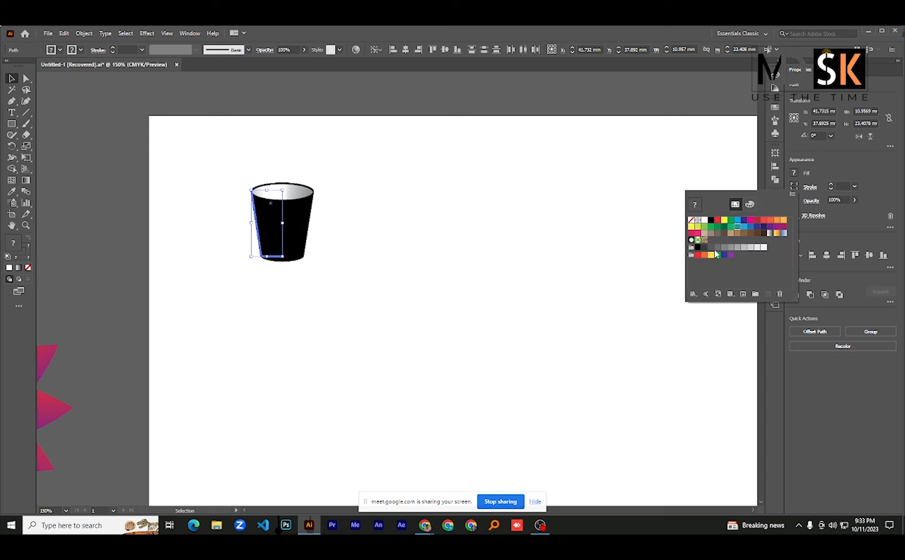
{"action": "left_click", "coordinate": [528, 291]}
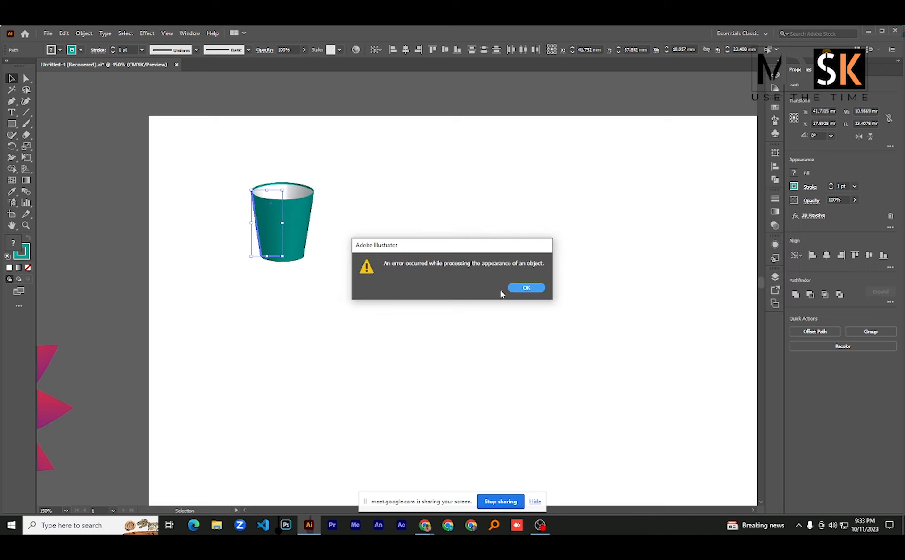
{"action": "left_click", "coordinate": [527, 289]}
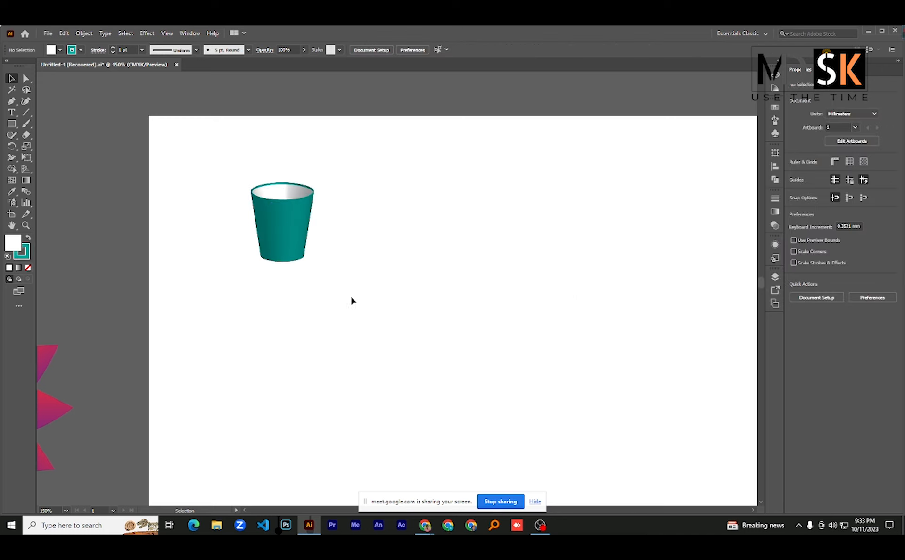
Move the teal cup into the artboard's upper-left corner and deselect it
{"action": "scroll", "coordinate": [351, 300], "scroll_direction": "down", "scroll_amount": 1}
{"action": "left_click_drag", "start_coordinate": [291, 262], "coordinate": [234, 226]}
{"action": "left_click", "coordinate": [355, 262]}
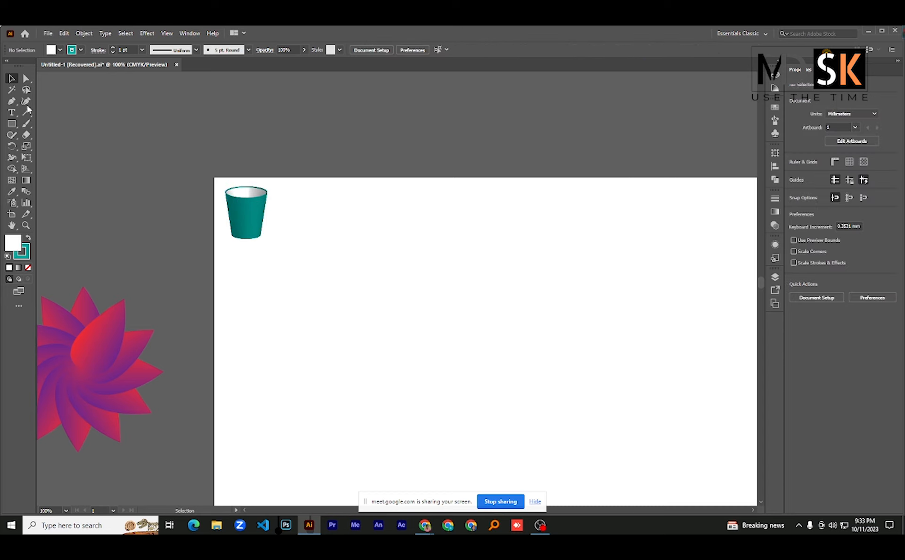
Draw a second open cup half-profile with the Pen tool, a slanted side and short horizontal base, about 13 mm wide and 22 mm tall
{"action": "left_click_drag", "start_coordinate": [11, 101], "coordinate": [56, 100]}
{"action": "left_click", "coordinate": [333, 233]}
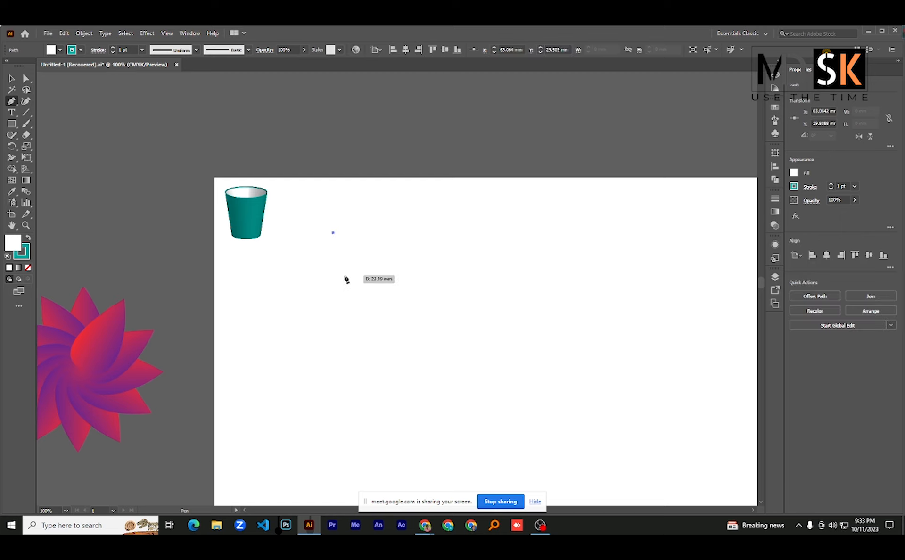
{"action": "left_click_drag", "start_coordinate": [345, 275], "coordinate": [359, 278]}
{"action": "left_click", "coordinate": [358, 275]}
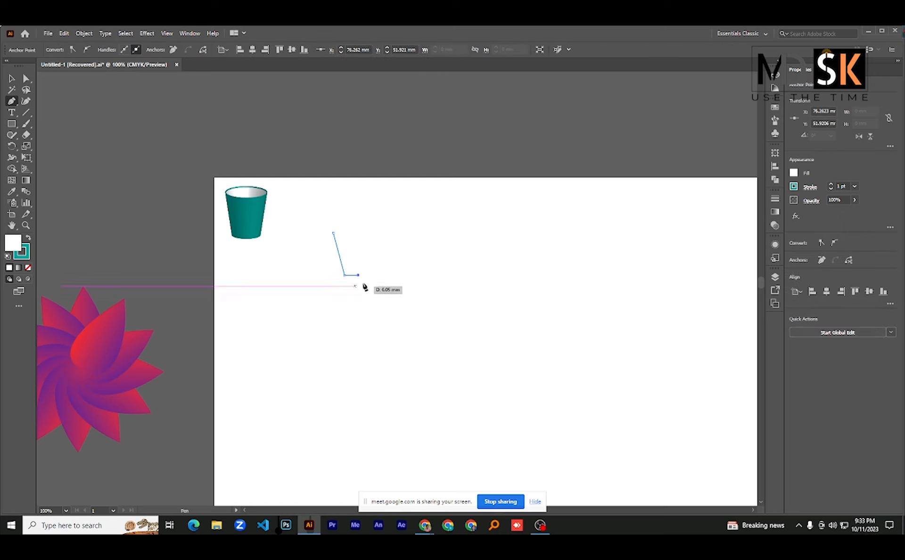
{"action": "scroll", "coordinate": [371, 271], "scroll_direction": "up", "scroll_amount": 2}
{"action": "scroll", "coordinate": [379, 262], "scroll_direction": "up", "scroll_amount": 1}
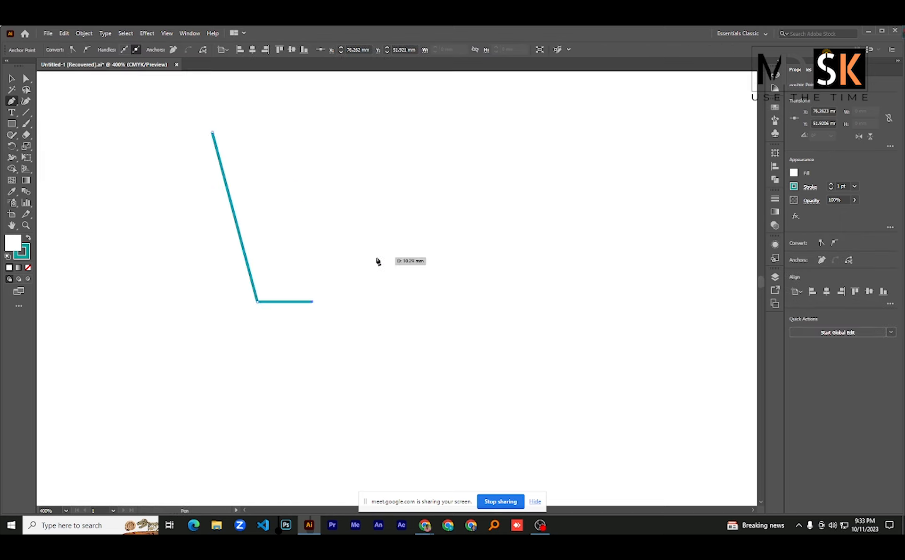
{"action": "scroll", "coordinate": [327, 244], "scroll_direction": "down", "scroll_amount": 1}
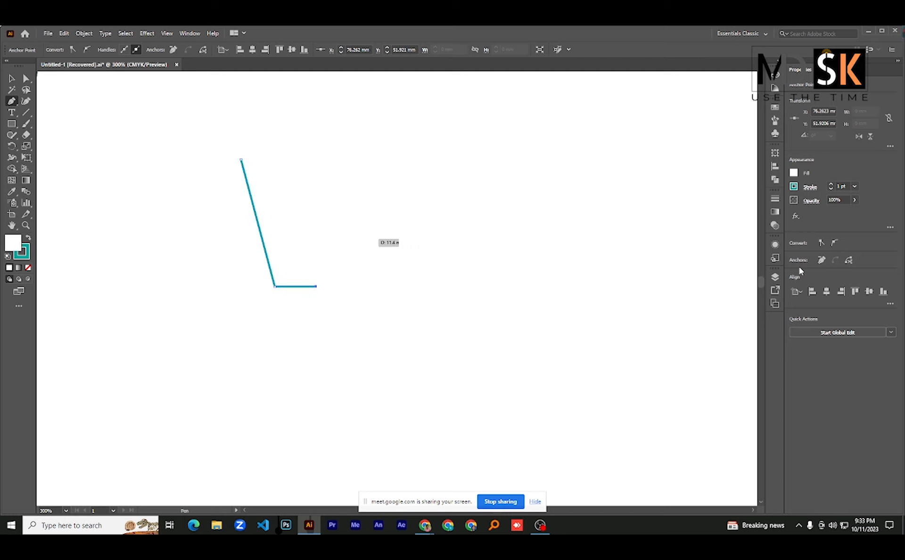
Give the new cup half-profile a red stroke and switch to the Selection tool
{"action": "left_click", "coordinate": [794, 187]}
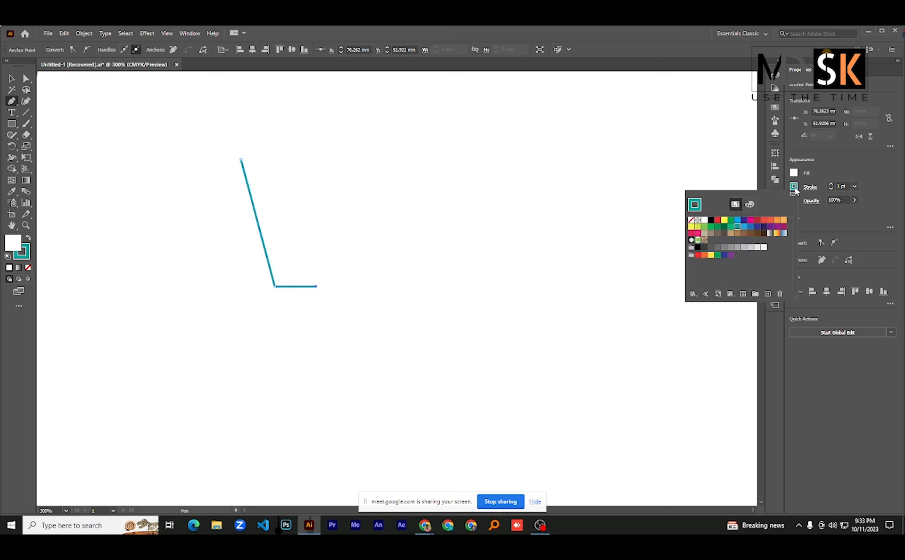
{"action": "left_click", "coordinate": [764, 220]}
{"action": "left_click", "coordinate": [12, 81]}
{"action": "left_click", "coordinate": [15, 84]}
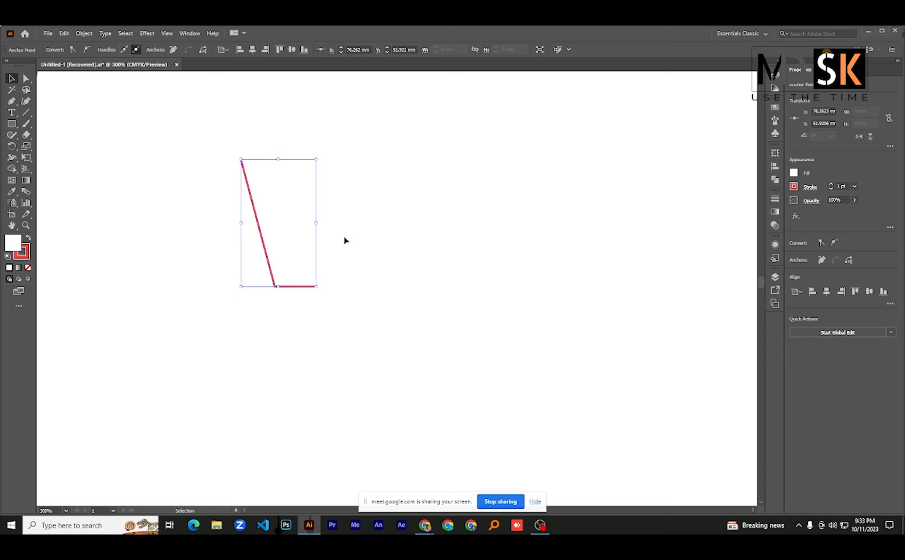
Apply a 3D Revolve effect of 360° to the red profile, comparing both edges and settling on Right Edge
{"action": "left_click", "coordinate": [144, 33]}
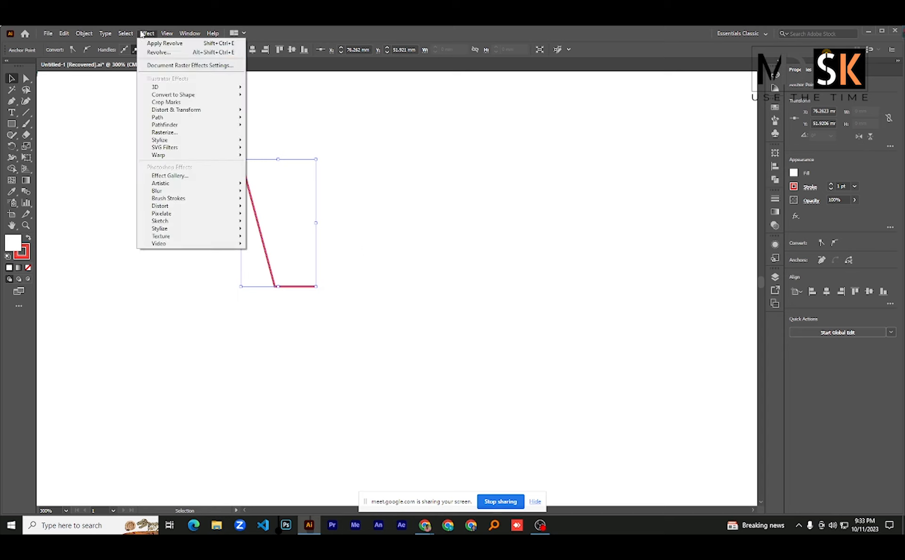
{"action": "mouse_move", "coordinate": [197, 90]}
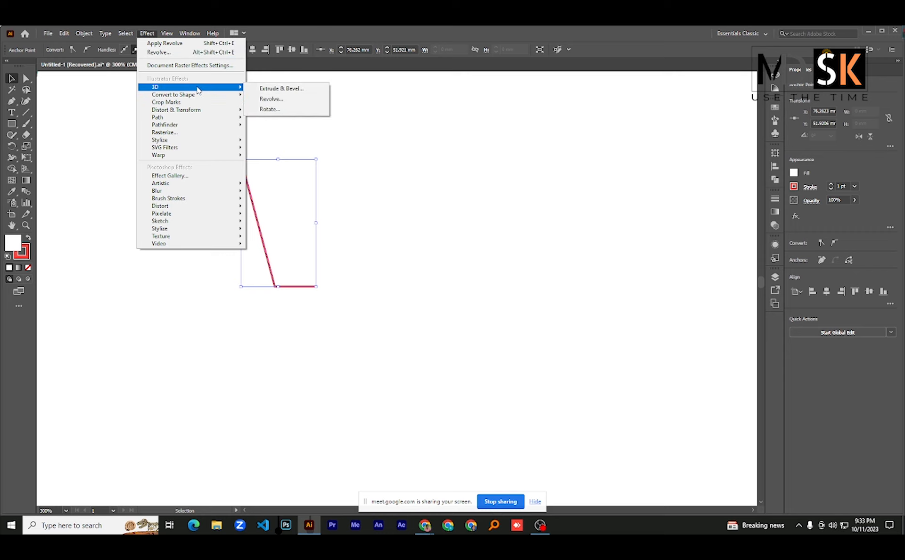
{"action": "left_click", "coordinate": [270, 99]}
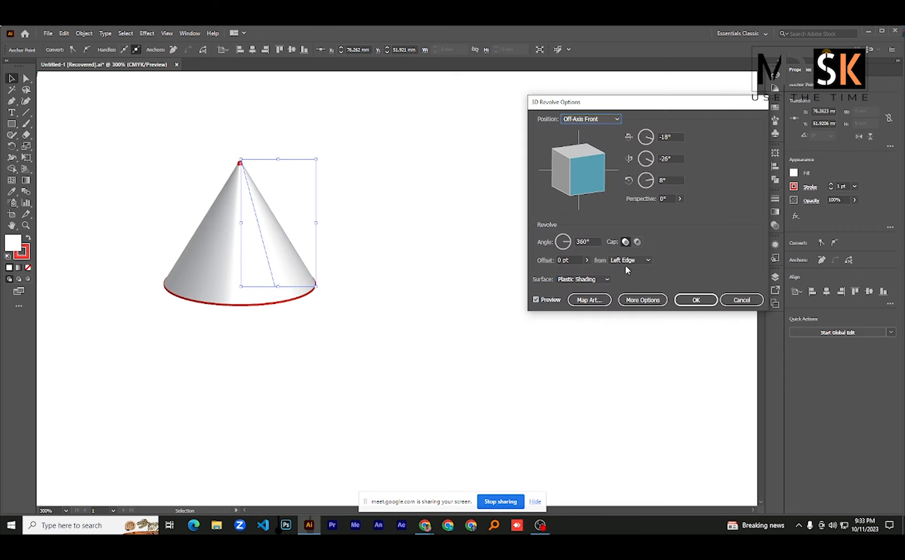
{"action": "left_click", "coordinate": [645, 262]}
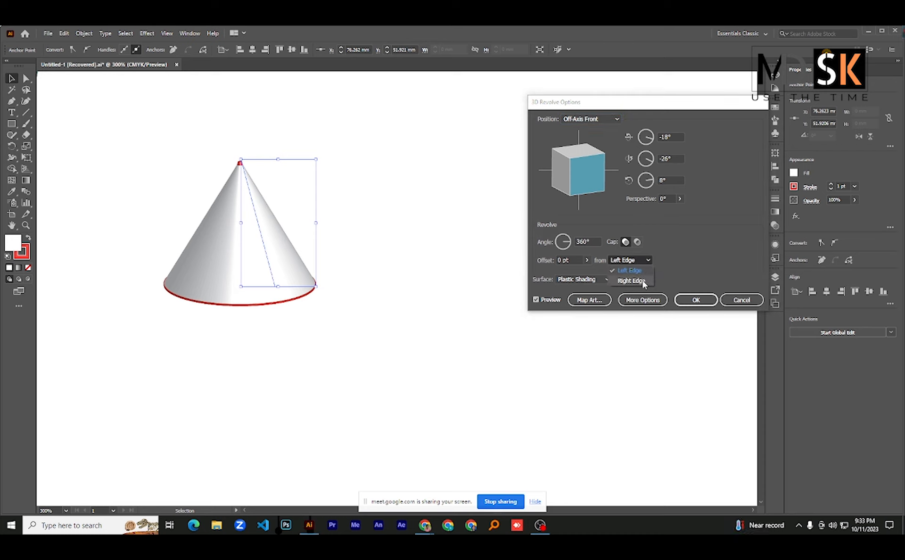
{"action": "left_click", "coordinate": [632, 280]}
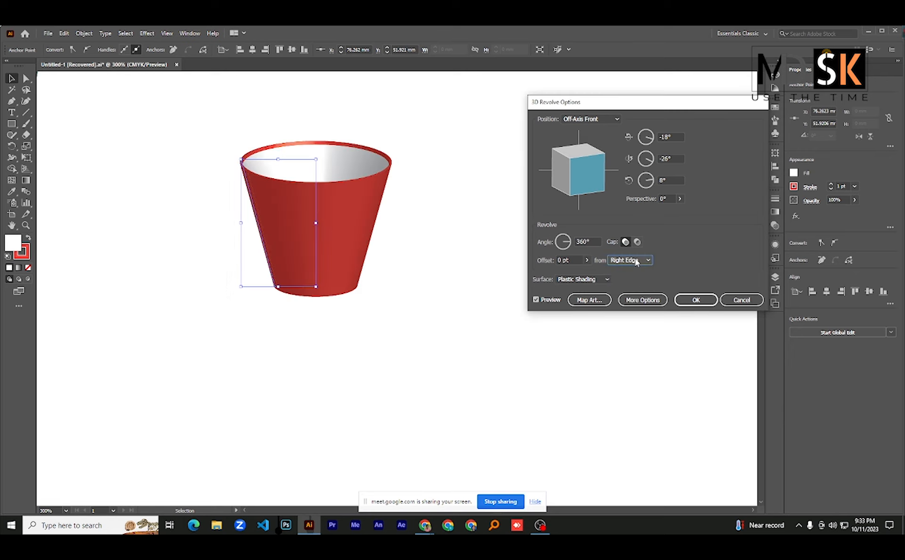
{"action": "left_click", "coordinate": [636, 260]}
{"action": "left_click", "coordinate": [628, 270]}
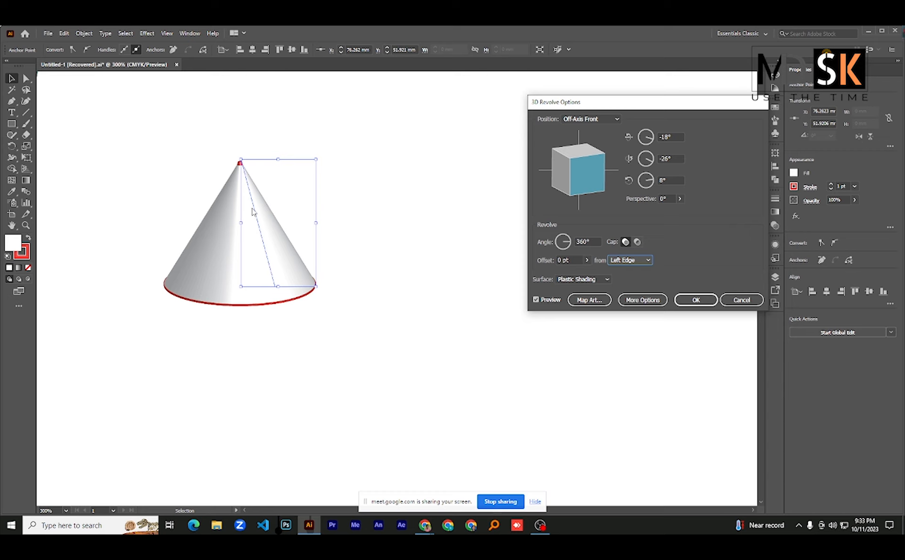
{"action": "left_click", "coordinate": [629, 260]}
{"action": "left_click", "coordinate": [629, 280]}
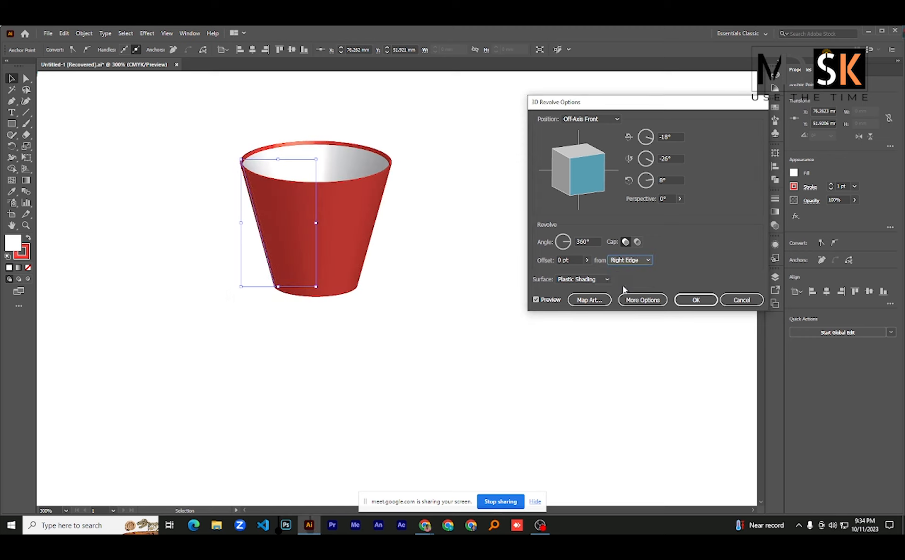
{"action": "left_click", "coordinate": [702, 305]}
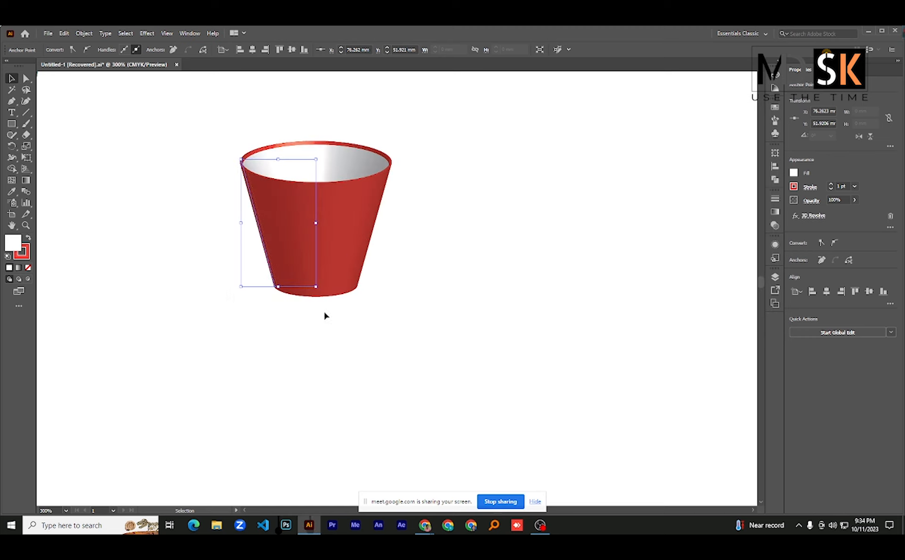
Move the red cup beside the teal cup near the artboard's top edge and deselect it
{"action": "key", "text": "ctrl+1"}
{"action": "left_click_drag", "start_coordinate": [359, 182], "coordinate": [198, 228]}
{"action": "left_click", "coordinate": [198, 228]}
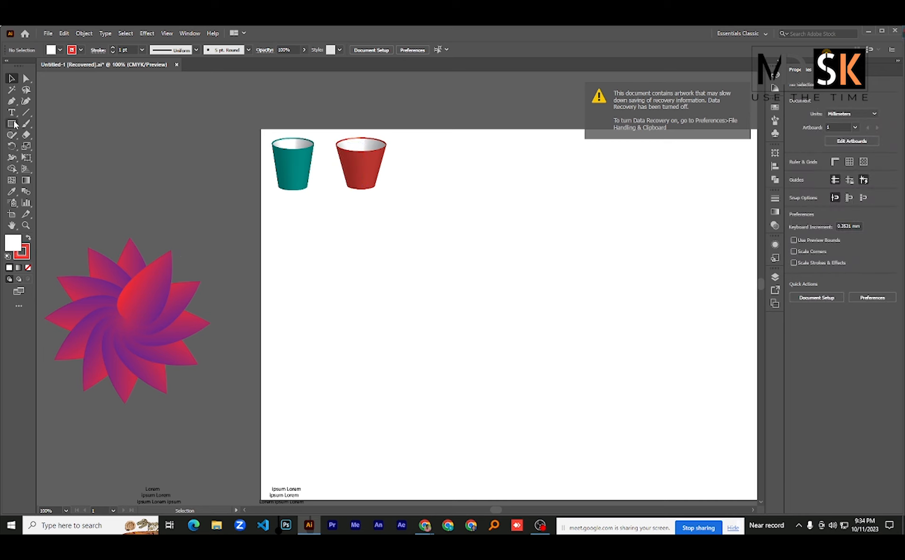
Draw a curvy open vertical profile about 44 mm tall with the Pen tool, on the empty artboard to the right of the cups
{"action": "left_click", "coordinate": [12, 124]}
{"action": "key", "text": "p"}
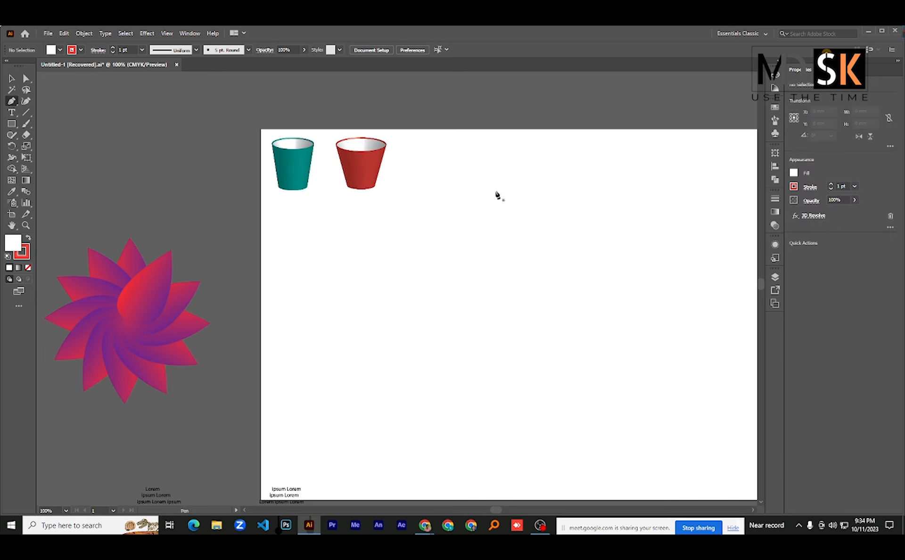
{"action": "left_click", "coordinate": [496, 191]}
{"action": "left_click_drag", "start_coordinate": [504, 232], "coordinate": [514, 252]}
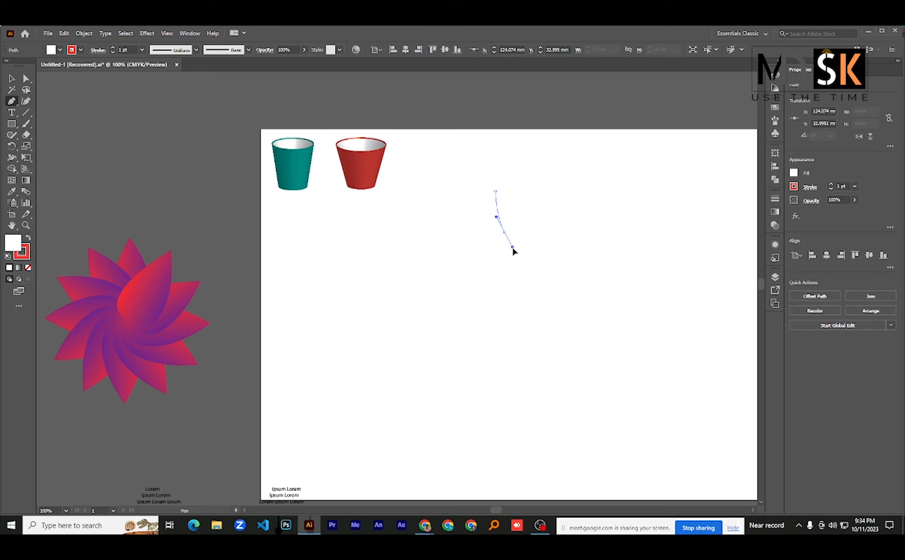
{"action": "left_click", "coordinate": [508, 272]}
{"action": "left_click", "coordinate": [12, 78]}
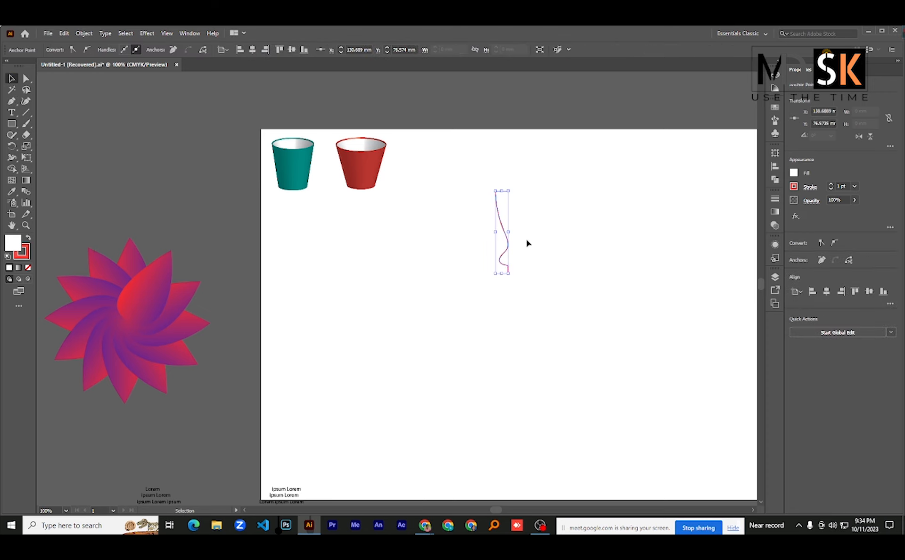
{"action": "left_click", "coordinate": [571, 244]}
Give the curvy profile no fill and a dark brown stroke with a weight of 2 pt
{"action": "scroll", "coordinate": [572, 244], "scroll_direction": "up", "scroll_amount": 1}
{"action": "left_click", "coordinate": [465, 198]}
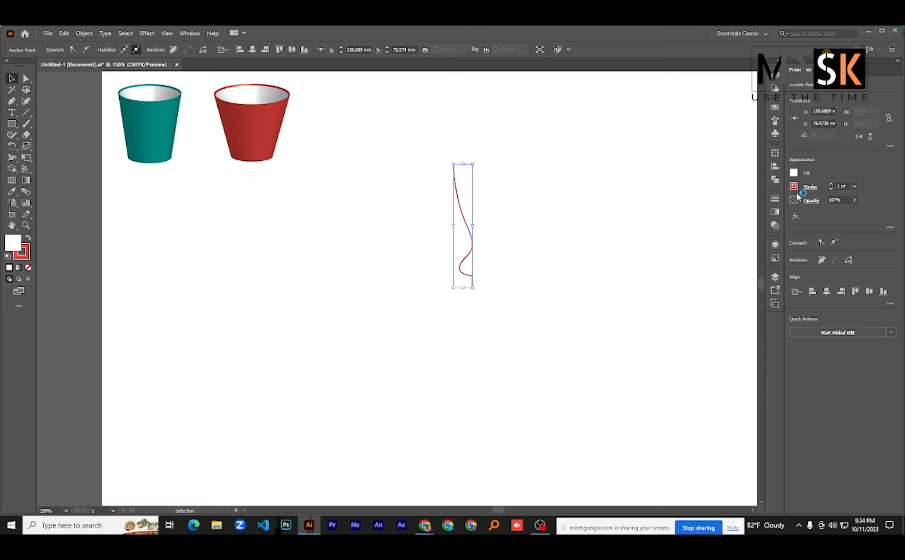
{"action": "left_click", "coordinate": [793, 186]}
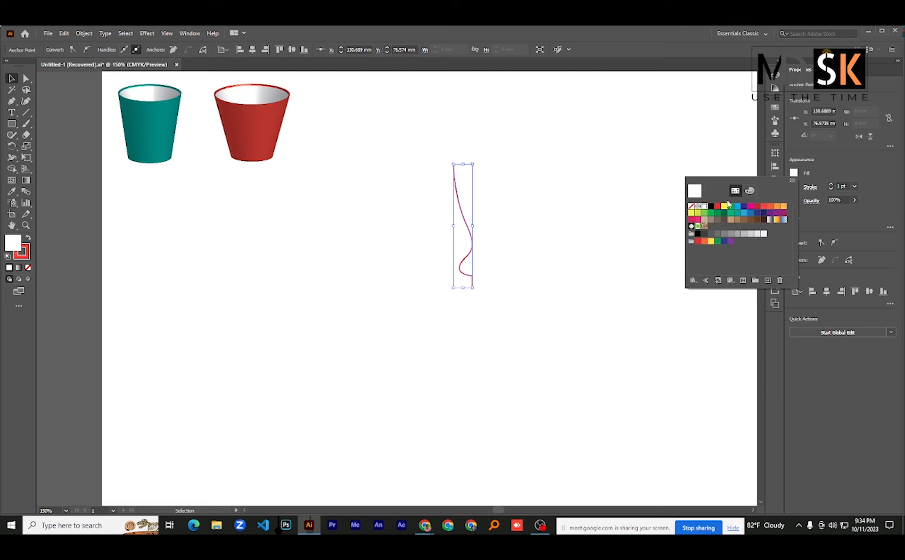
{"action": "left_click", "coordinate": [690, 207]}
{"action": "left_click", "coordinate": [800, 195]}
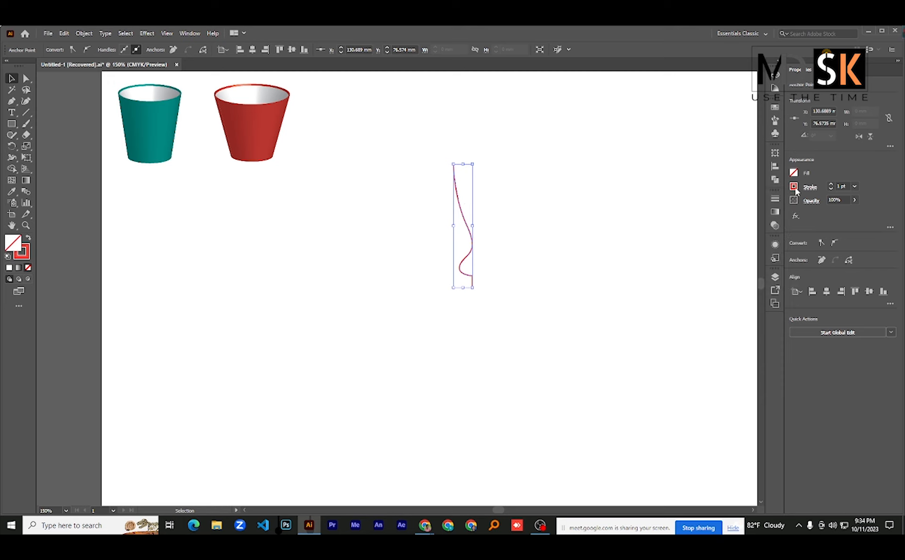
{"action": "left_click", "coordinate": [794, 187]}
{"action": "left_click", "coordinate": [756, 233]}
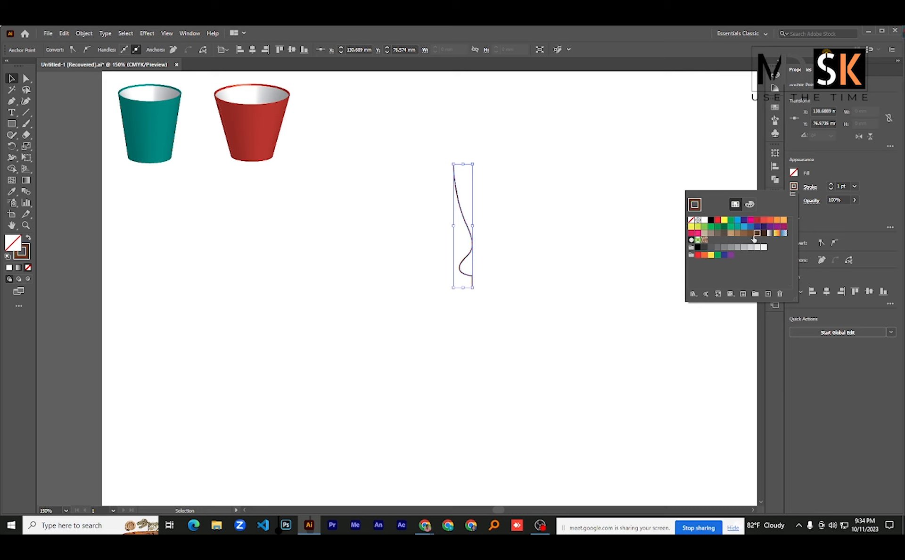
{"action": "left_click", "coordinate": [829, 172]}
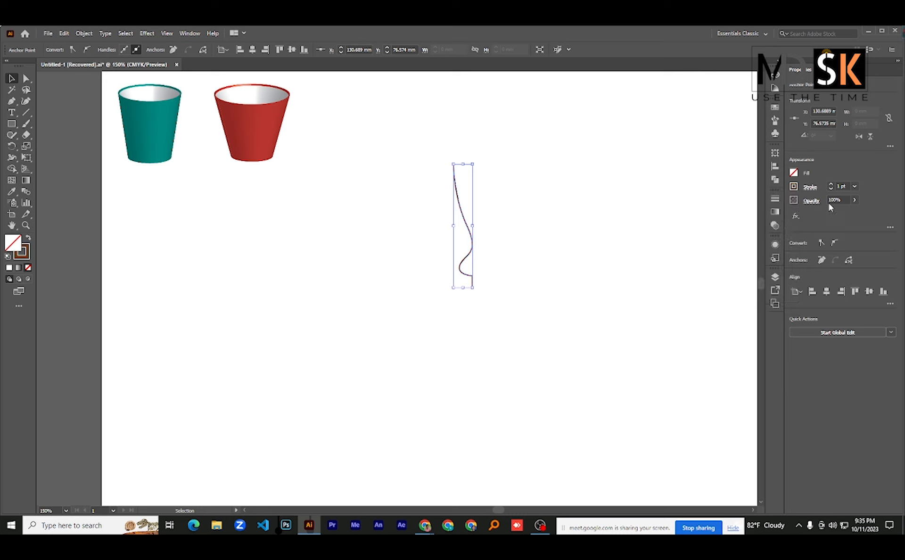
{"action": "left_click", "coordinate": [848, 188]}
{"action": "key", "text": "Up"}
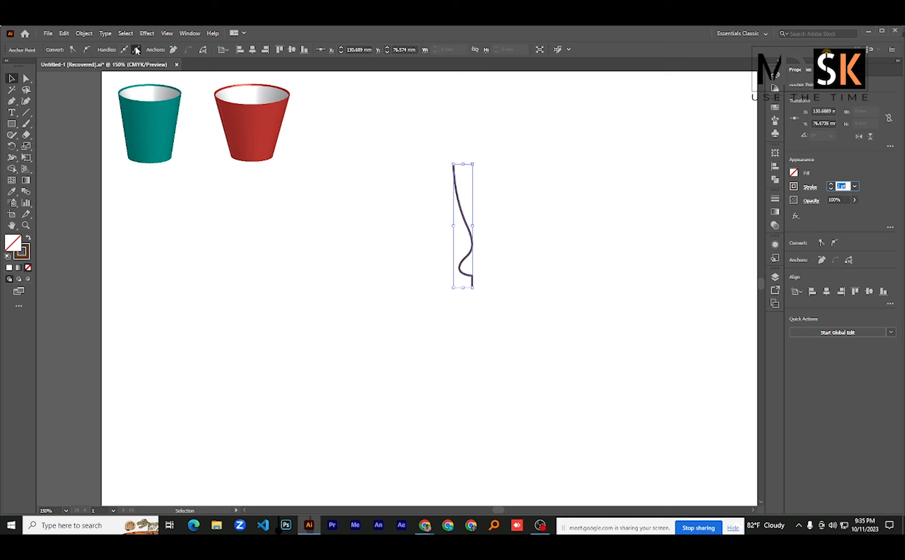
Apply a 360° 3D Revolve from the Left Edge to the curvy profile and move the brown object beside the red cup
{"action": "left_click", "coordinate": [146, 34]}
{"action": "mouse_move", "coordinate": [177, 90]}
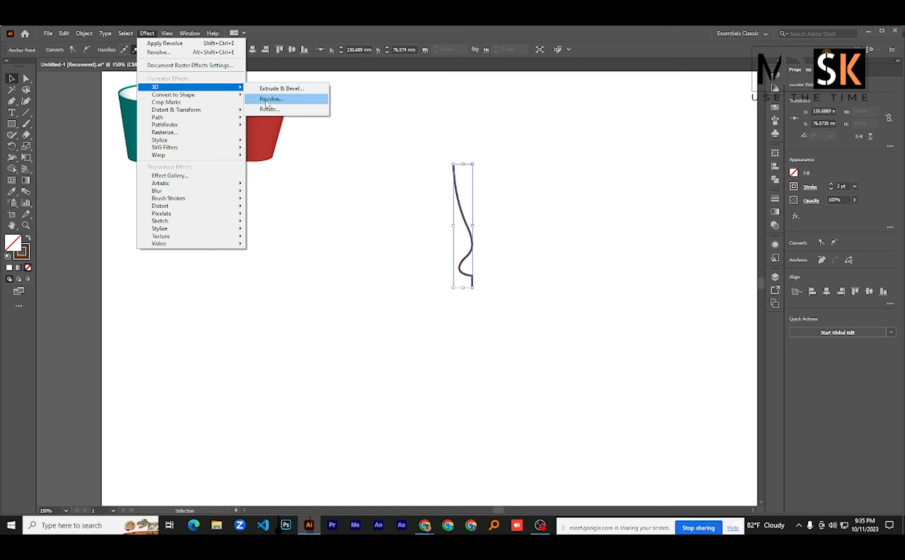
{"action": "left_click", "coordinate": [273, 99]}
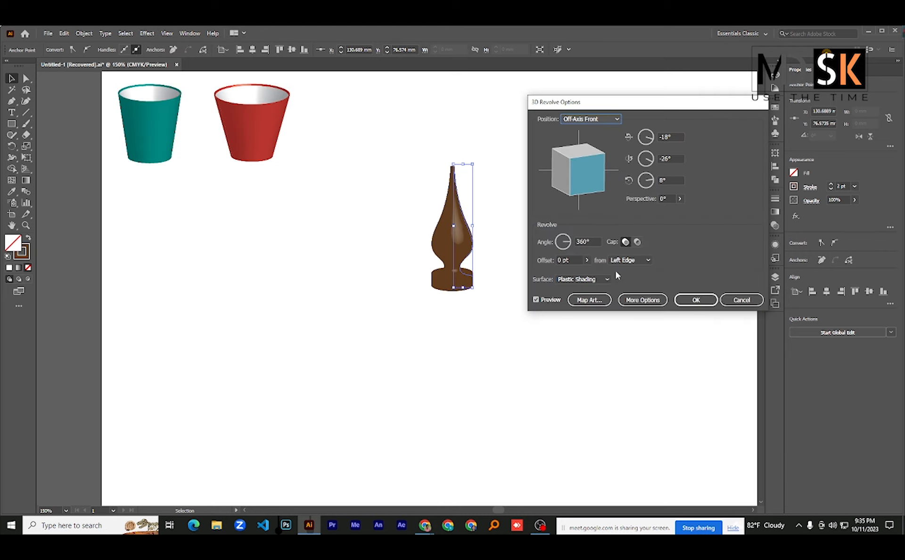
{"action": "left_click", "coordinate": [648, 261]}
{"action": "left_click", "coordinate": [640, 281]}
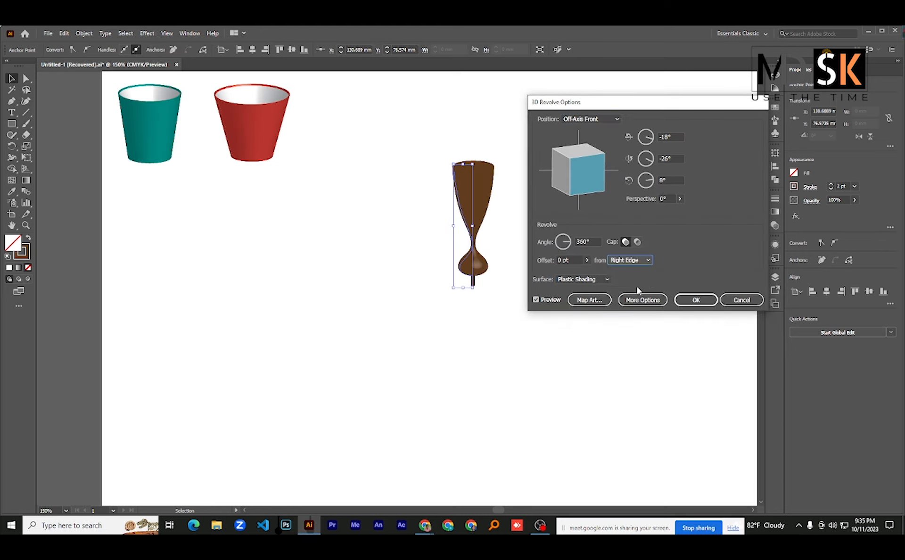
{"action": "left_click", "coordinate": [635, 262]}
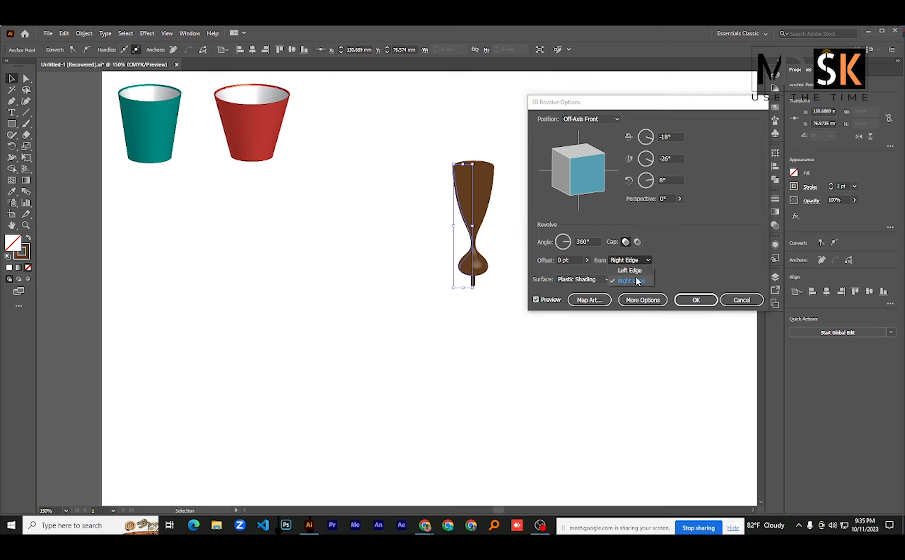
{"action": "left_click", "coordinate": [635, 273]}
{"action": "key", "text": "Return"}
{"action": "left_click", "coordinate": [335, 277]}
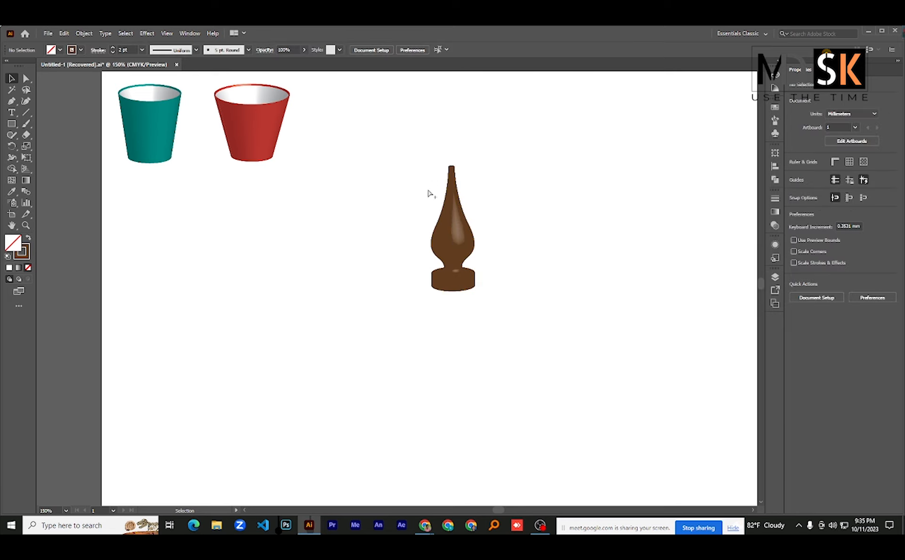
{"action": "key", "text": "ctrl+minus"}
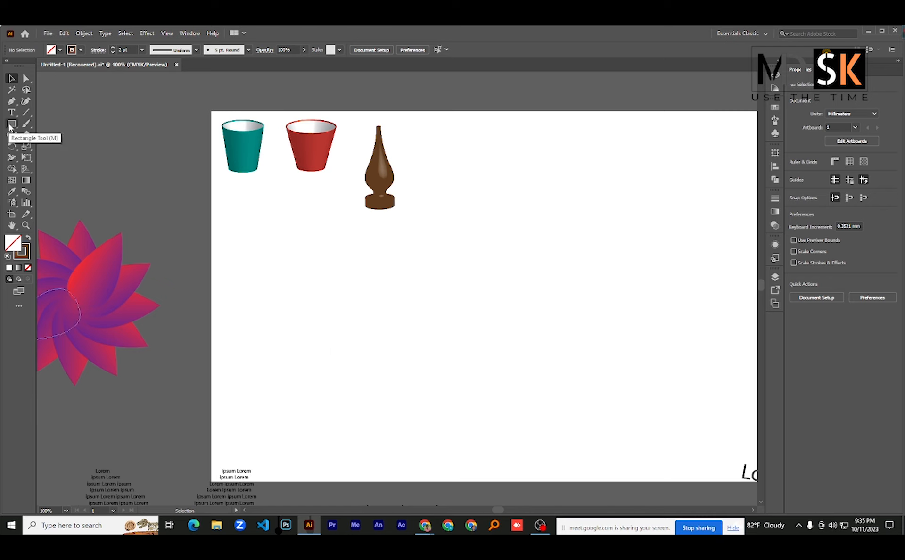
Draw an ellipse about 20 × 31 mm to the right of the brown ornament and admit the waiting participant to the Meet call
{"action": "left_click_drag", "start_coordinate": [10, 127], "coordinate": [45, 145]}
{"action": "left_click_drag", "start_coordinate": [499, 195], "coordinate": [537, 254]}
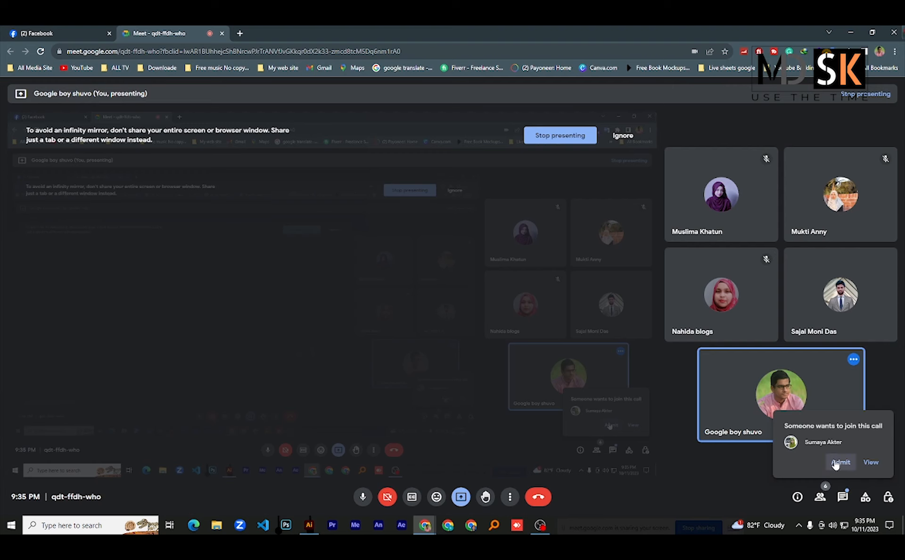
{"action": "left_click", "coordinate": [836, 462]}
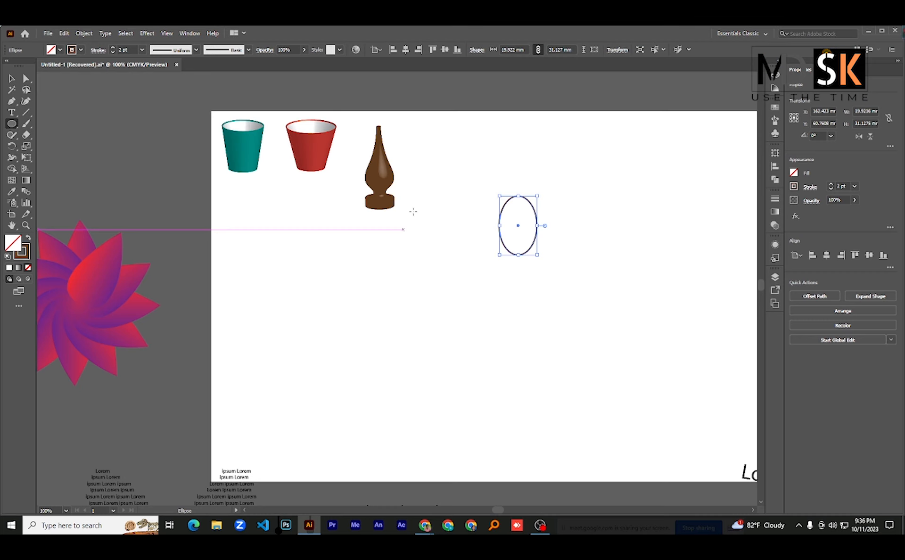
Apply a 360° 3D Revolve to the ellipse, trying the Right Edge before settling on the Left Edge
{"action": "left_click", "coordinate": [146, 38]}
{"action": "mouse_move", "coordinate": [182, 83]}
{"action": "left_click", "coordinate": [280, 95]}
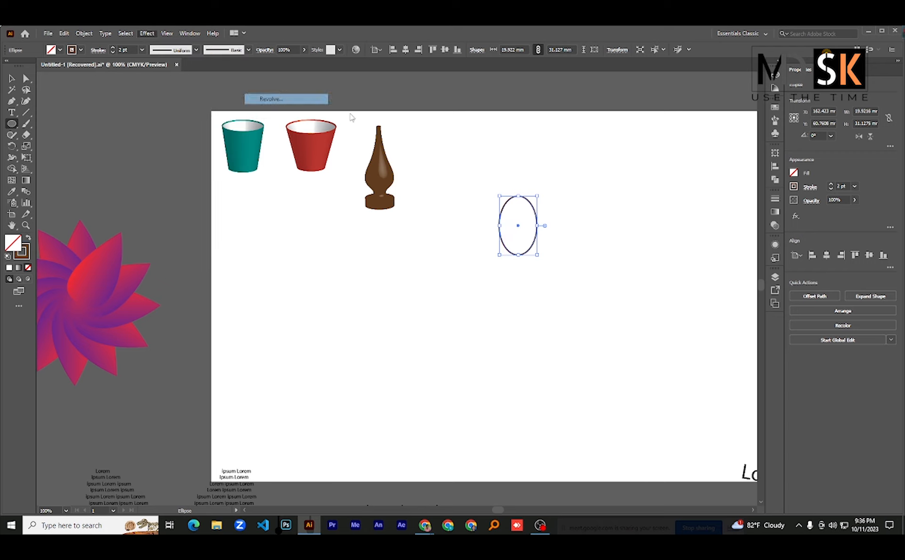
{"action": "left_click_drag", "start_coordinate": [630, 105], "coordinate": [705, 152]}
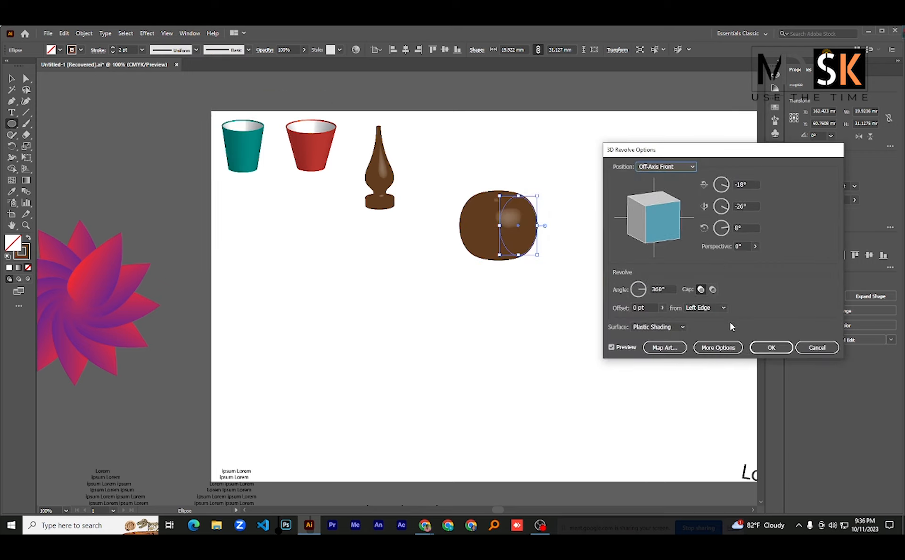
{"action": "left_click", "coordinate": [711, 310]}
{"action": "left_click", "coordinate": [712, 324]}
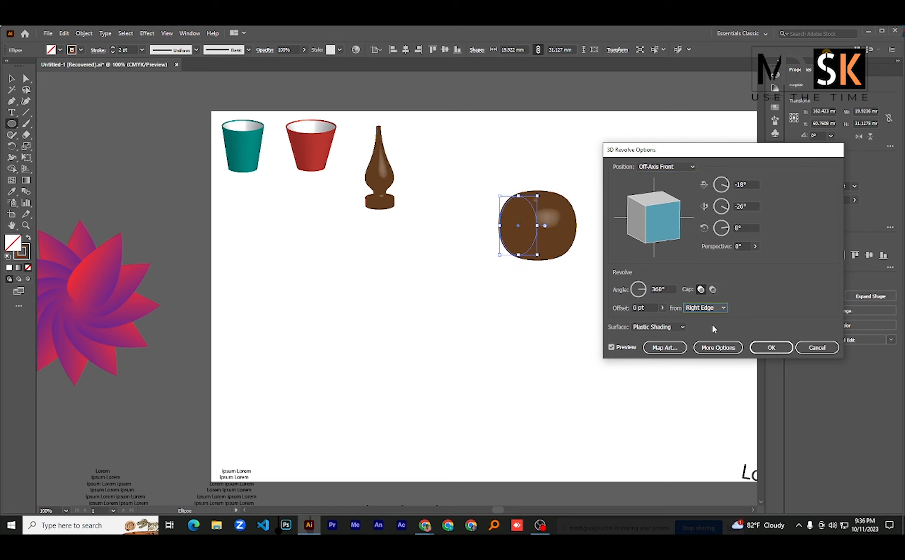
{"action": "left_click", "coordinate": [711, 310]}
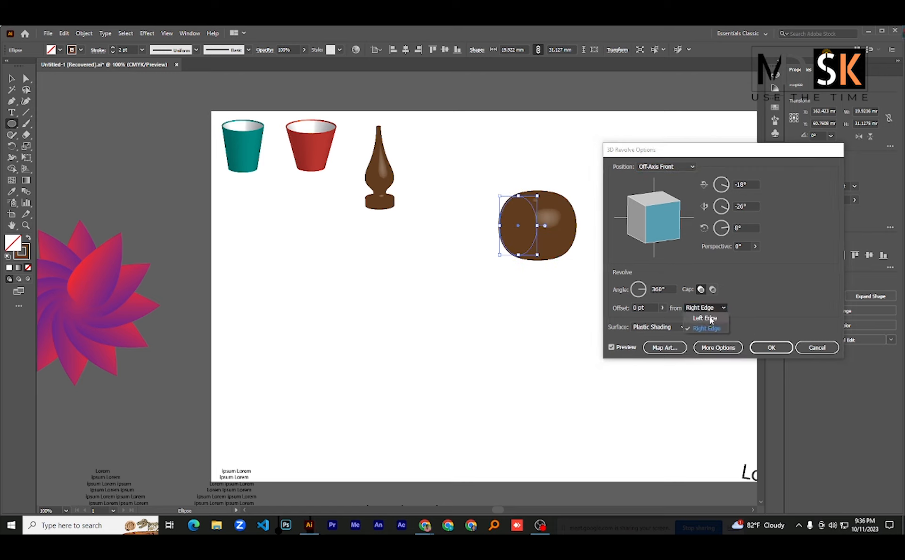
{"action": "left_click", "coordinate": [702, 317]}
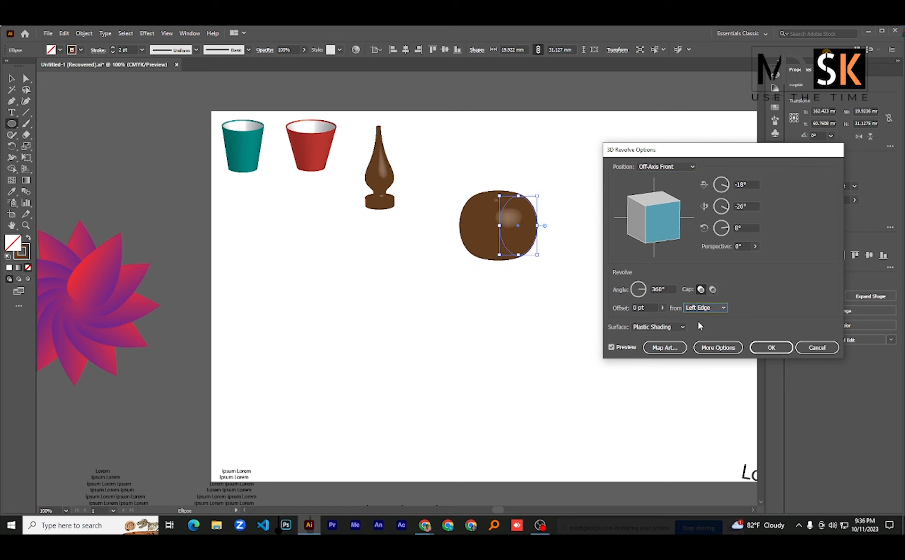
{"action": "left_click", "coordinate": [770, 347]}
Draw a curved stem about 10 × 12 mm with the Arc tool, rising from the top of the brown revolved shape
{"action": "left_click_drag", "start_coordinate": [26, 113], "coordinate": [60, 124]}
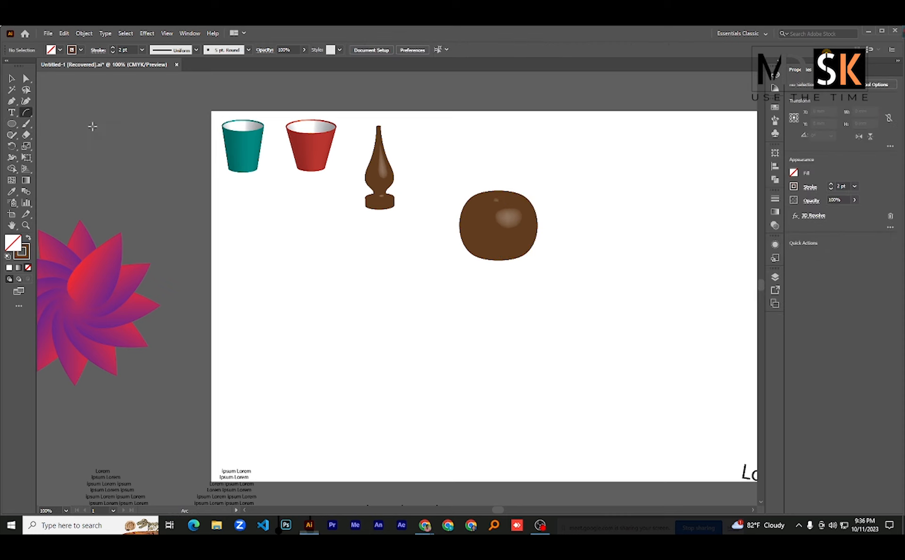
{"action": "left_click", "coordinate": [503, 190]}
{"action": "left_click", "coordinate": [503, 317]}
{"action": "left_click_drag", "start_coordinate": [503, 191], "coordinate": [522, 169]}
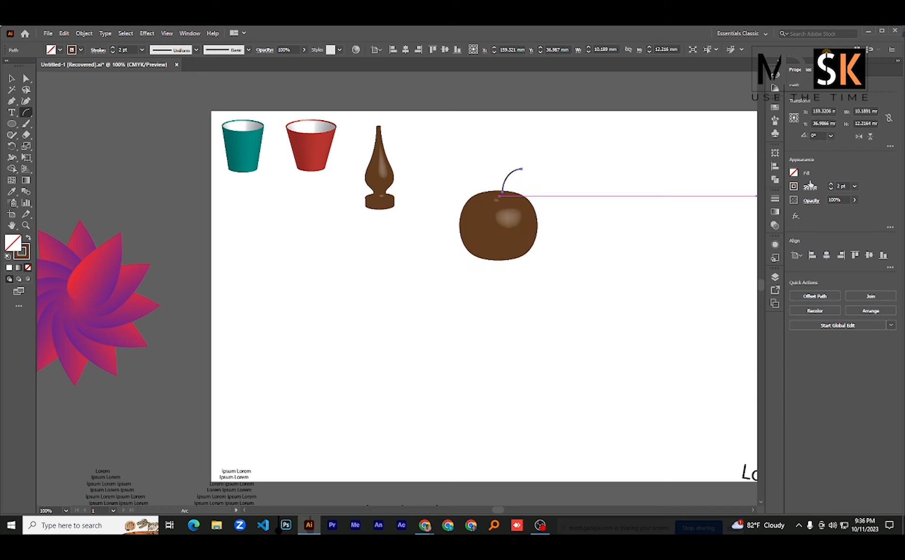
Give the stem a red stroke with a weight of 10 pt and nudge it slightly down and left into the brown apple
{"action": "left_click", "coordinate": [841, 186]}
{"action": "scroll", "coordinate": [841, 186], "scroll_direction": "up", "scroll_amount": 8}
{"action": "left_click", "coordinate": [795, 188]}
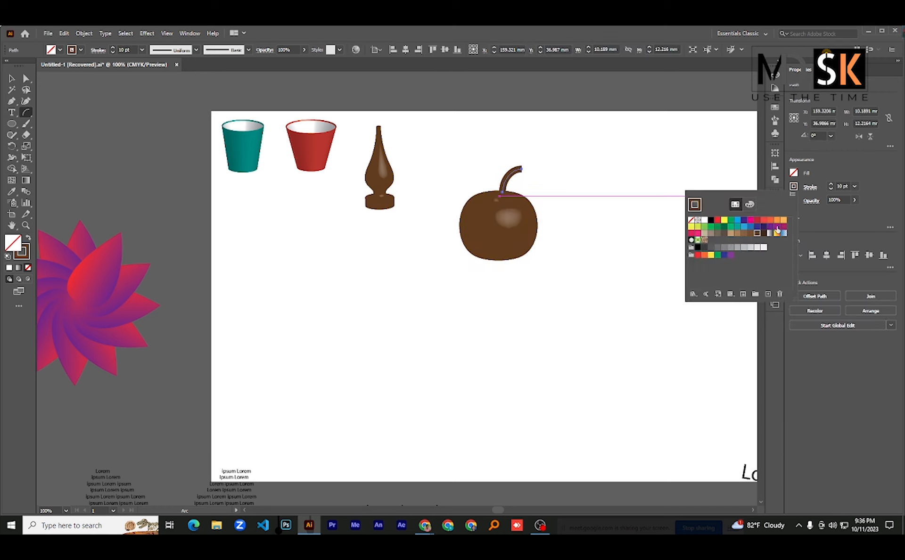
{"action": "left_click", "coordinate": [763, 229]}
{"action": "key", "text": "v"}
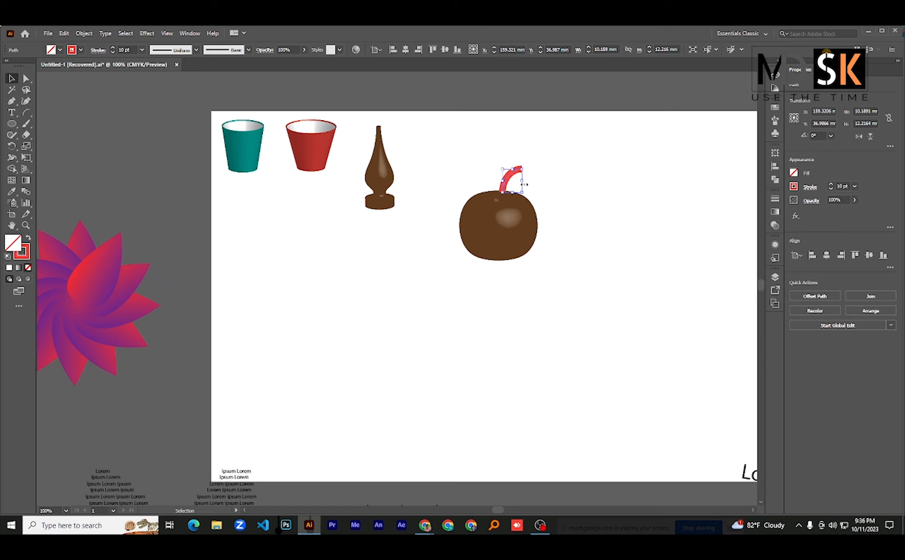
{"action": "key", "text": "Down"}
{"action": "key", "text": "Down"}
{"action": "key", "text": "Left"}
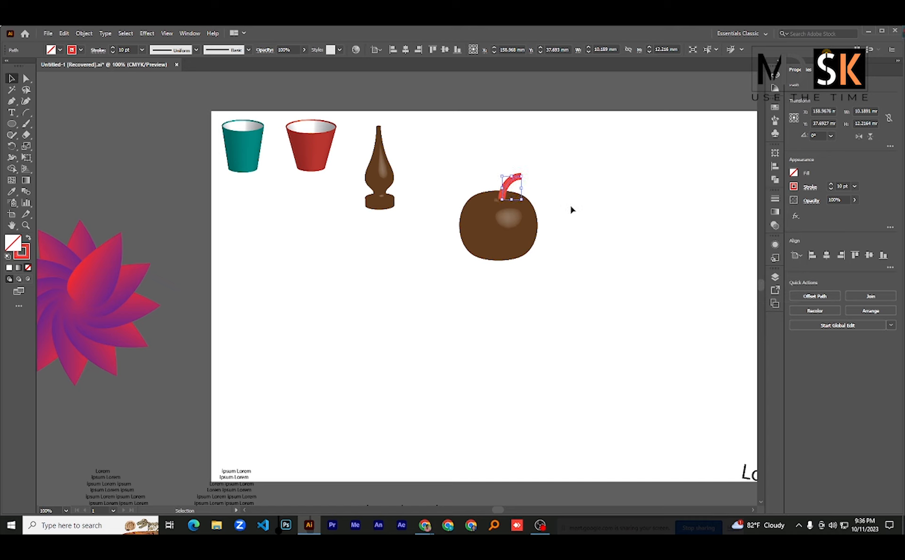
Narrow the brown apple's source ellipse to about 16 mm wide
{"action": "left_click", "coordinate": [499, 225]}
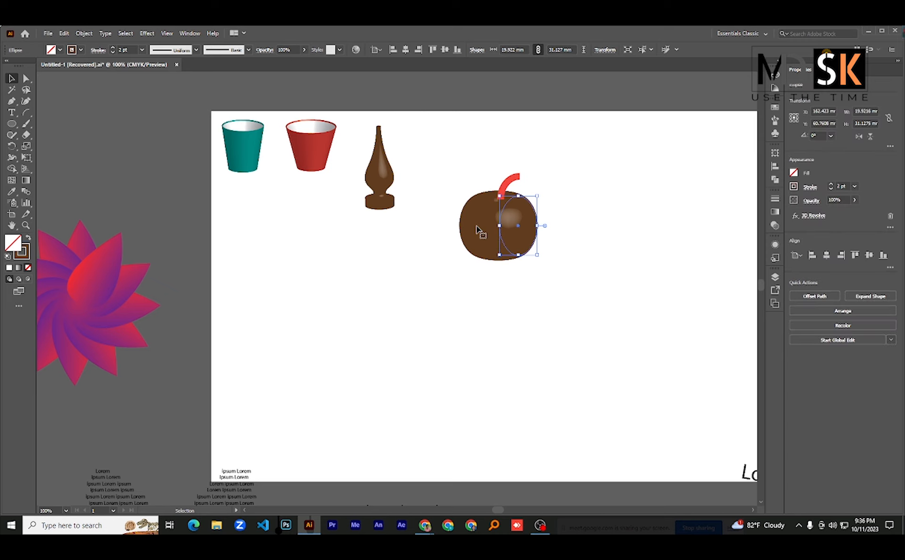
{"action": "left_click_drag", "start_coordinate": [476, 229], "coordinate": [538, 232]}
{"action": "left_click", "coordinate": [528, 198]}
Move the red stem off the apple, cut it, and paste it back onto the apple's top
{"action": "left_click", "coordinate": [507, 185]}
{"action": "key", "text": "a"}
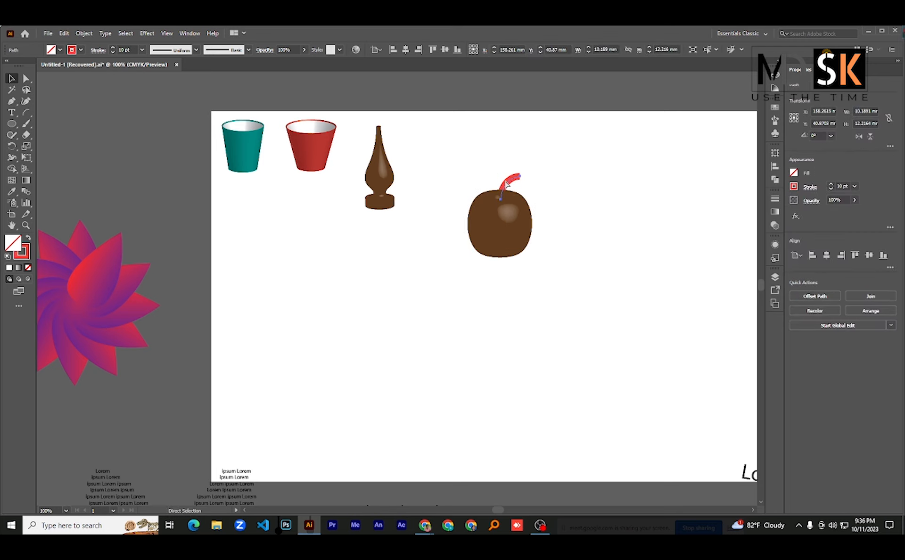
{"action": "left_click_drag", "start_coordinate": [508, 184], "coordinate": [394, 289]}
{"action": "key", "text": "Delete"}
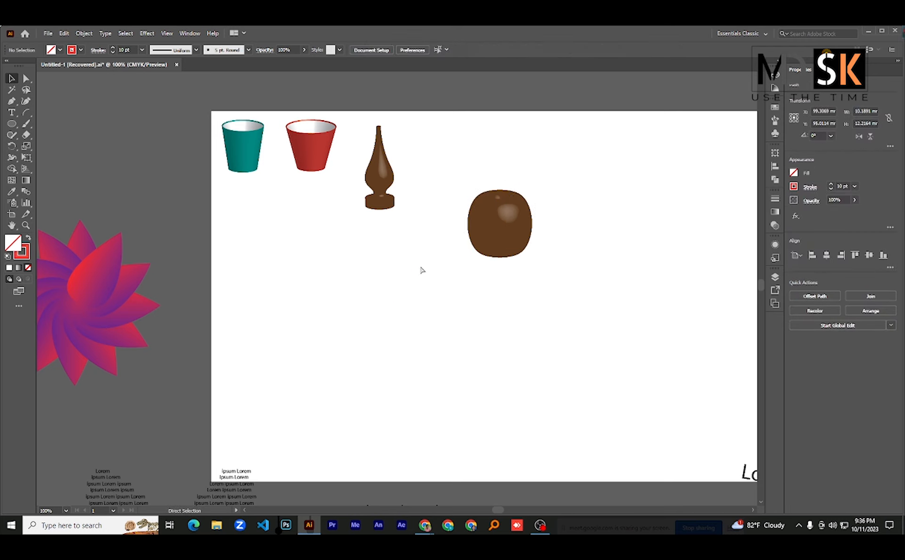
{"action": "key", "text": "alt"}
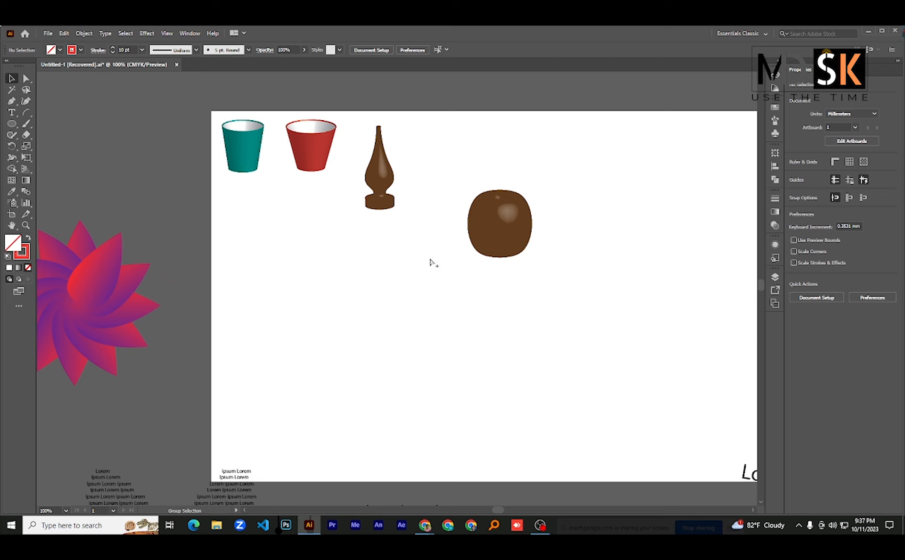
{"action": "key", "text": "a"}
{"action": "key", "text": "ctrl+v"}
{"action": "left_click_drag", "start_coordinate": [394, 289], "coordinate": [501, 182]}
Add a red 3D revolved plate from an ellipse about 55 × 5 mm and move it beneath the brown apple
{"action": "scroll", "coordinate": [586, 247], "scroll_direction": "up", "scroll_amount": 1}
{"action": "scroll", "coordinate": [566, 218], "scroll_direction": "down", "scroll_amount": 1}
{"action": "key", "text": "ctrl+v"}
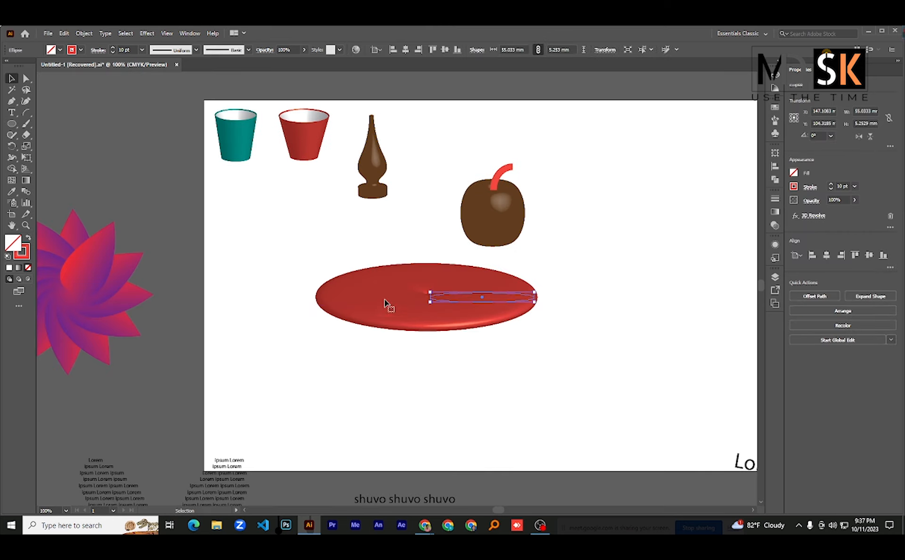
{"action": "left_click_drag", "start_coordinate": [388, 303], "coordinate": [471, 281]}
Group the brown apple with its red stem
{"action": "left_click", "coordinate": [492, 223]}
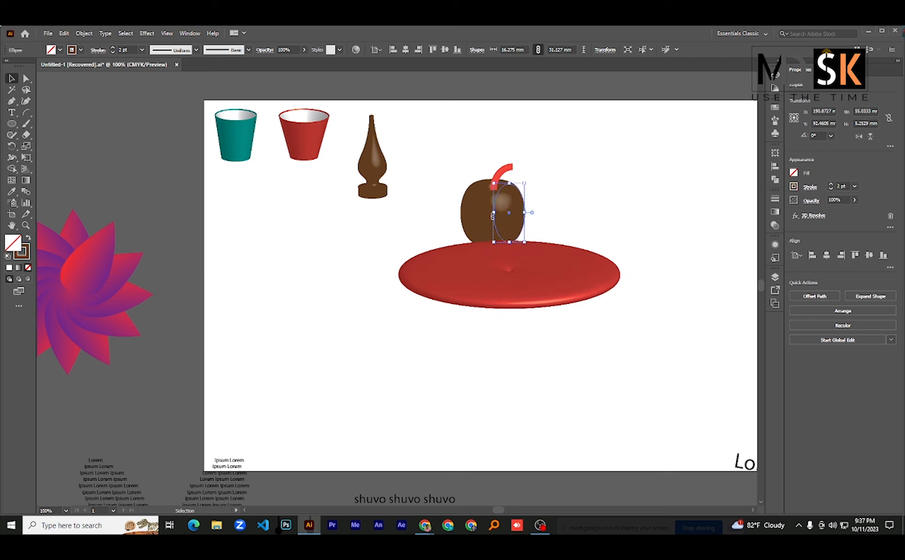
{"action": "left_click", "coordinate": [501, 172], "text": "shift"}
{"action": "key", "text": "a"}
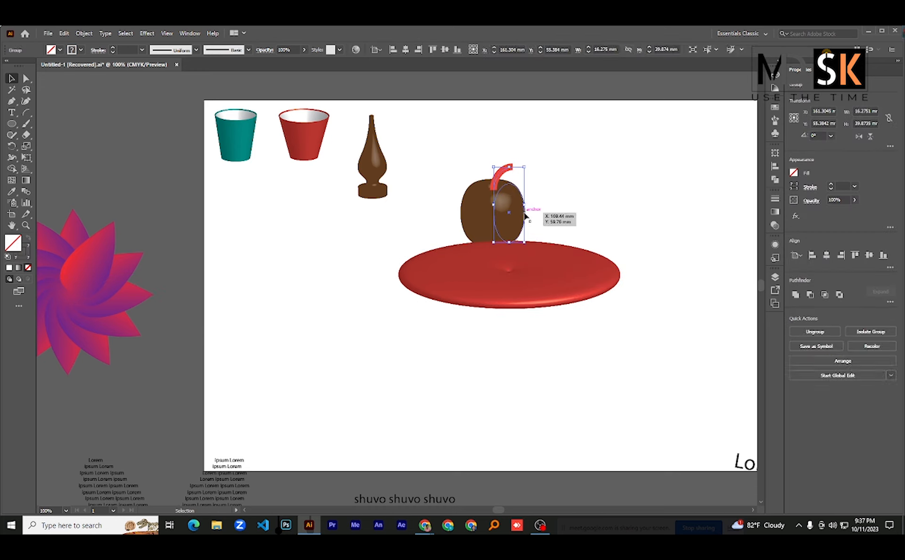
Cut the apple group, paste it in front of the red plate, and place it on the plate
{"action": "key", "text": "Delete"}
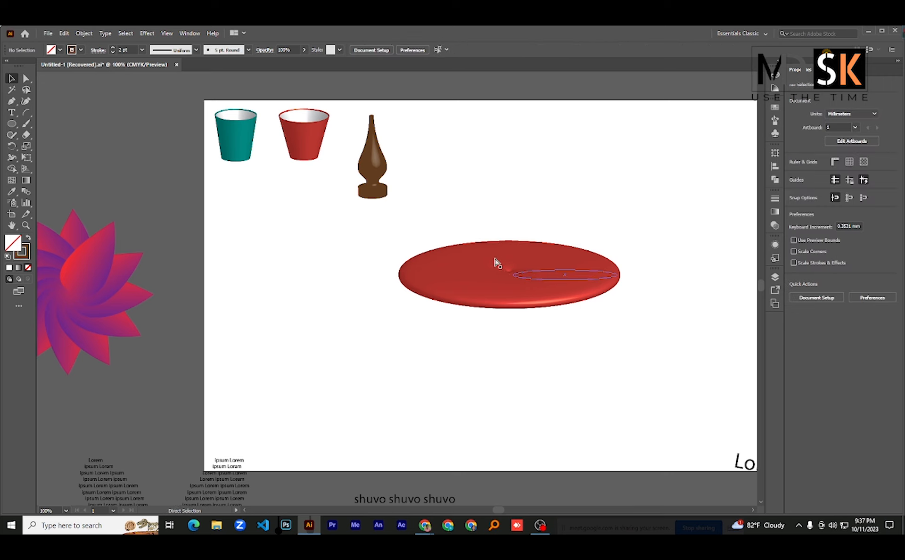
{"action": "key", "text": "ctrl+z"}
{"action": "left_click_drag", "start_coordinate": [384, 301], "coordinate": [483, 254]}
{"action": "left_click", "coordinate": [646, 214]}
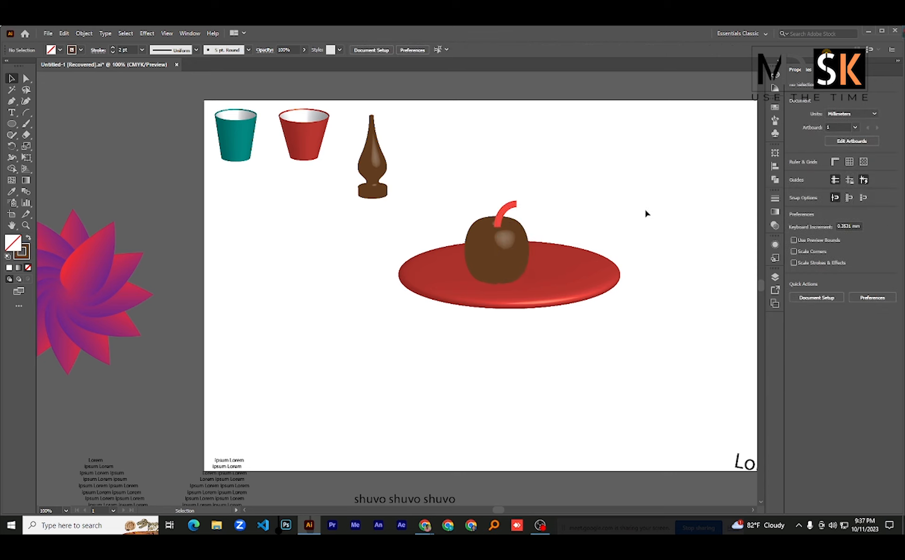
Move the apple and plate together to the upper part of the artboard, clear of the brown ornament, and deselect them
{"action": "left_click_drag", "start_coordinate": [575, 279], "coordinate": [552, 199]}
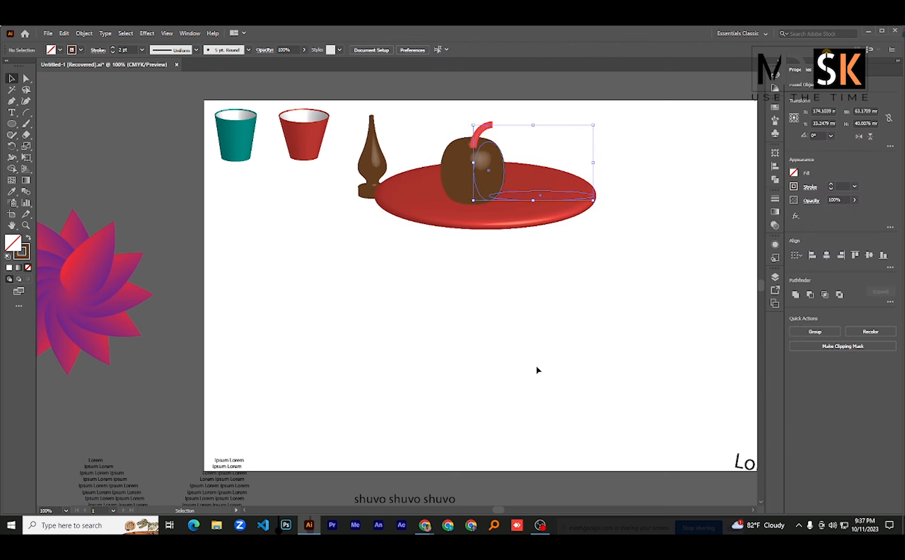
{"action": "left_click", "coordinate": [538, 370]}
{"action": "left_click_drag", "start_coordinate": [572, 268], "coordinate": [487, 136]}
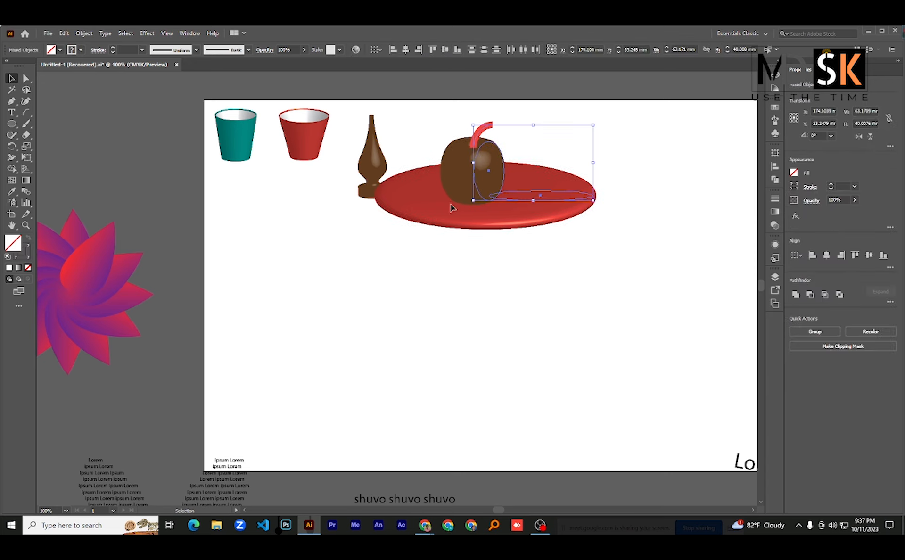
{"action": "left_click_drag", "start_coordinate": [460, 201], "coordinate": [518, 206]}
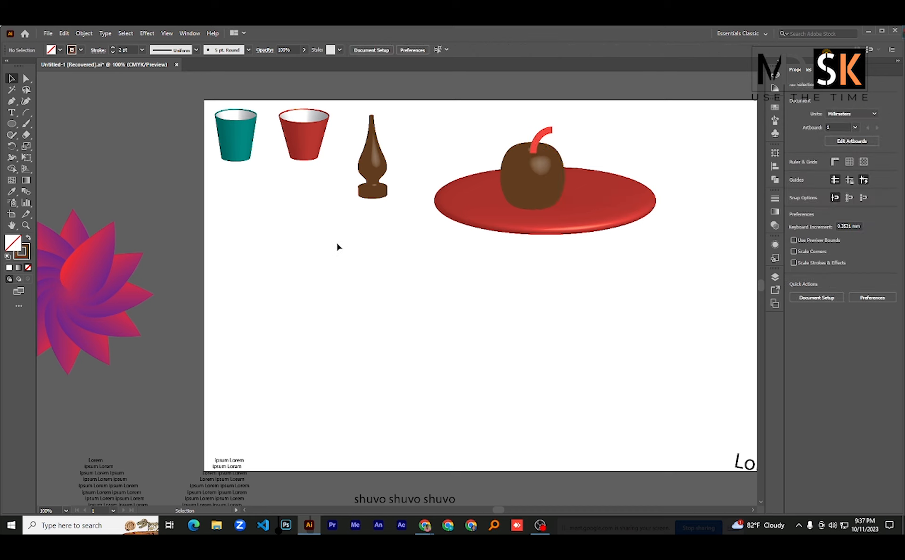
{"action": "scroll", "coordinate": [357, 311], "scroll_direction": "down", "scroll_amount": 1}
{"action": "scroll", "coordinate": [438, 281], "scroll_direction": "down", "scroll_amount": 2}
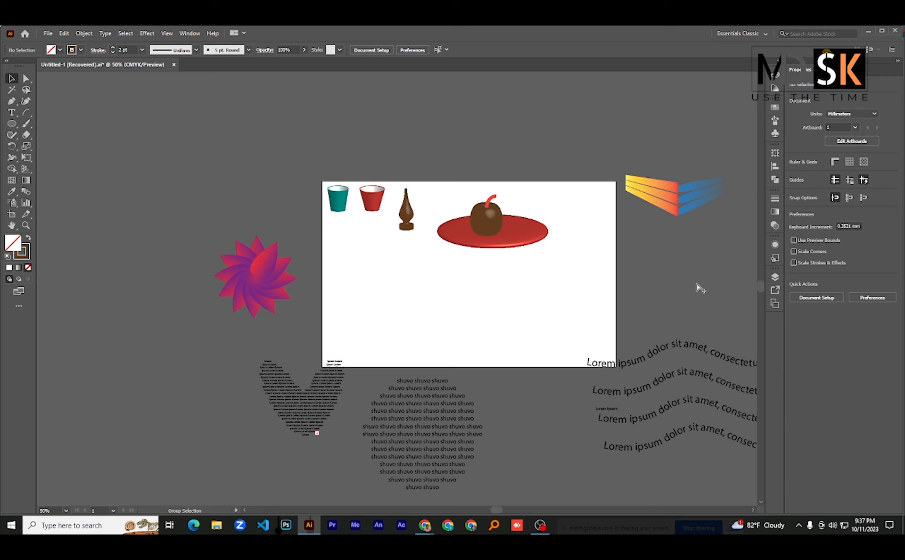
{"action": "scroll", "coordinate": [730, 259], "scroll_direction": "up", "scroll_amount": 1}
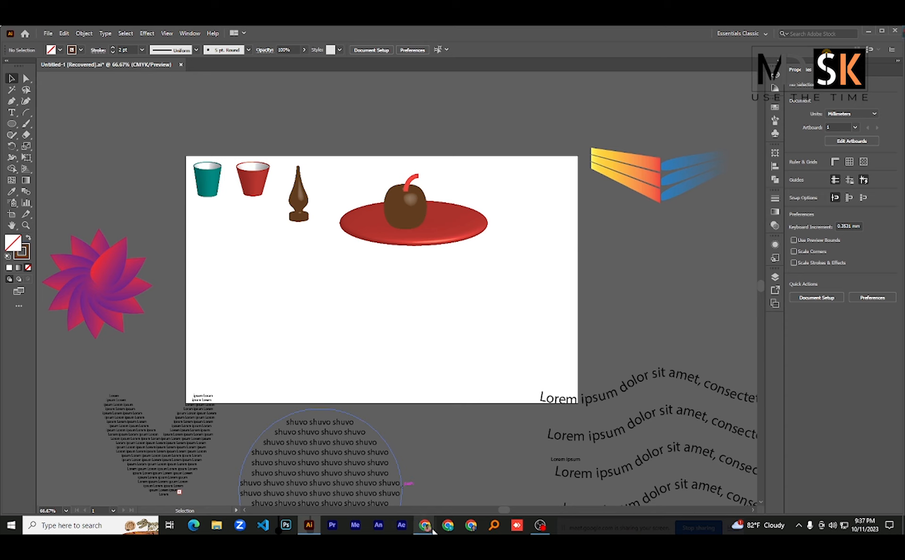
Switch to the Meet call, check the recording in OBS, and stop presenting the screen
{"action": "mouse_move", "coordinate": [423, 523]}
{"action": "left_click", "coordinate": [368, 503]}
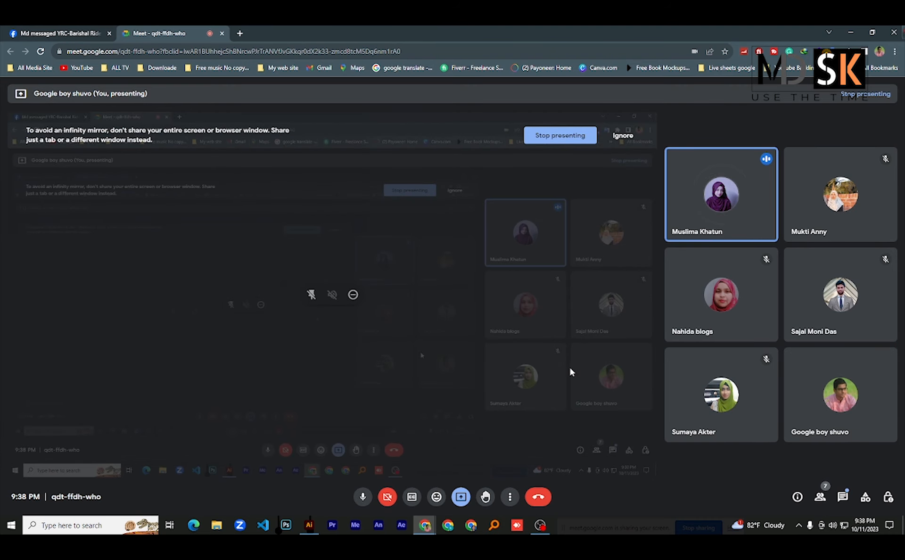
{"action": "left_click", "coordinate": [537, 526]}
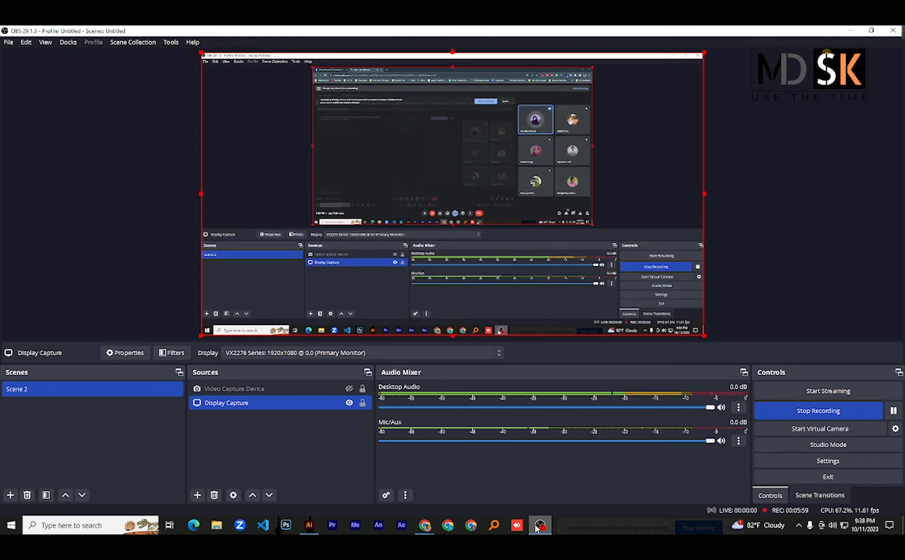
{"action": "left_click", "coordinate": [538, 526]}
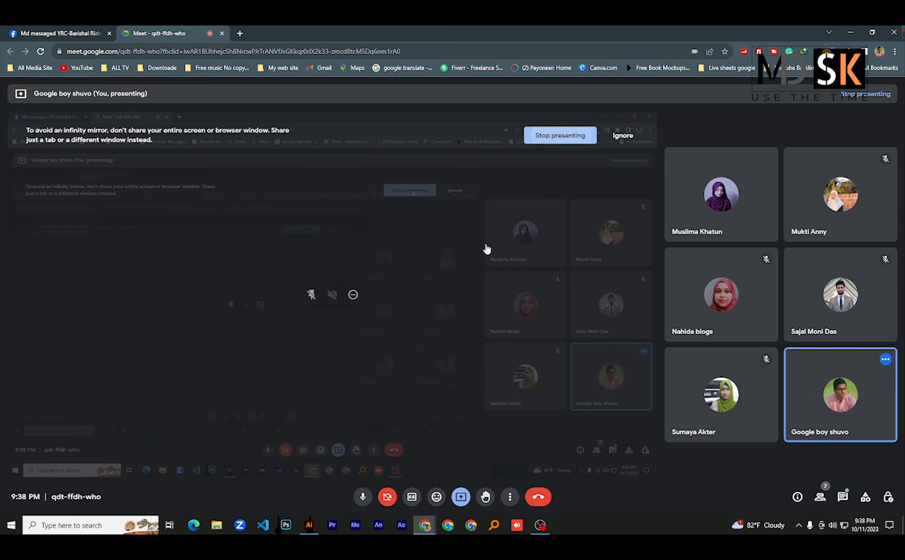
Return to Illustrator and review the shape tools and the text-filled shapes below the artboard
{"action": "left_click", "coordinate": [309, 525]}
{"action": "left_click", "coordinate": [12, 122]}
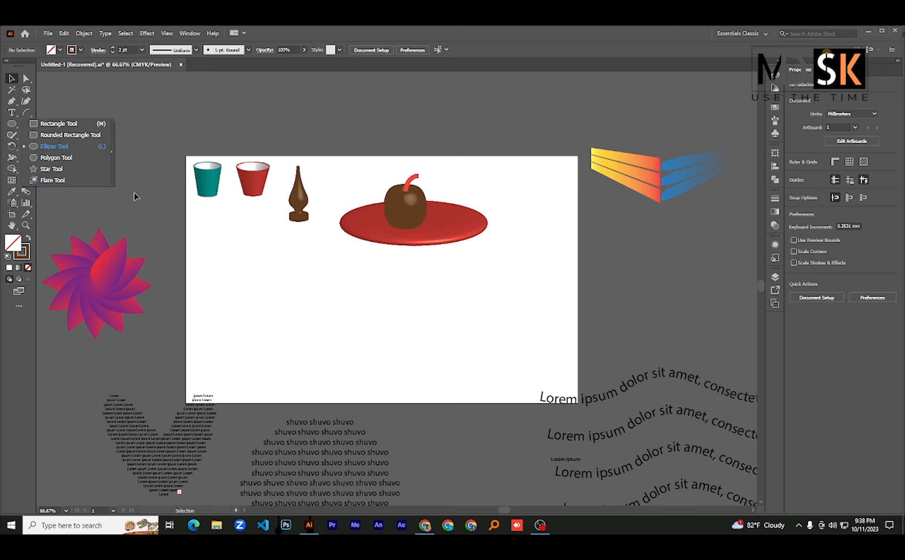
{"action": "left_click", "coordinate": [275, 303]}
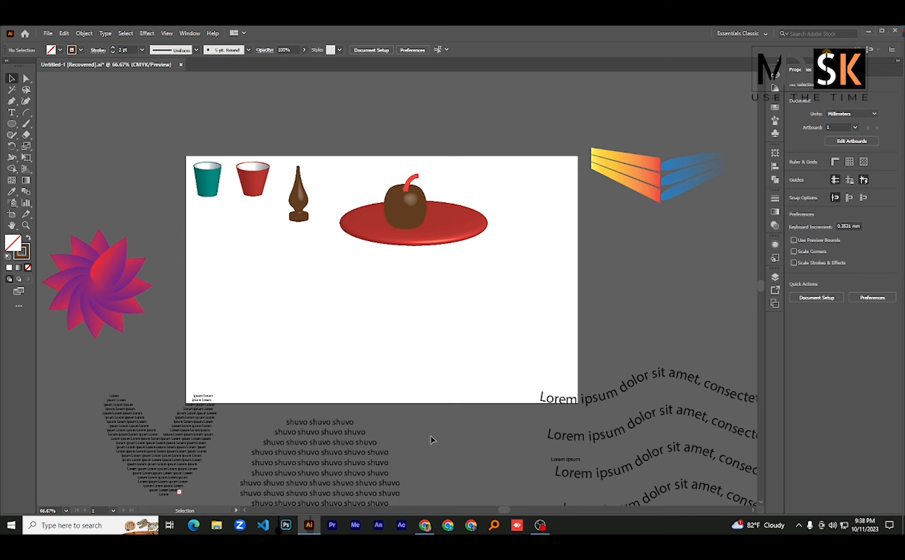
{"action": "scroll", "coordinate": [248, 398], "scroll_direction": "down", "scroll_amount": 3}
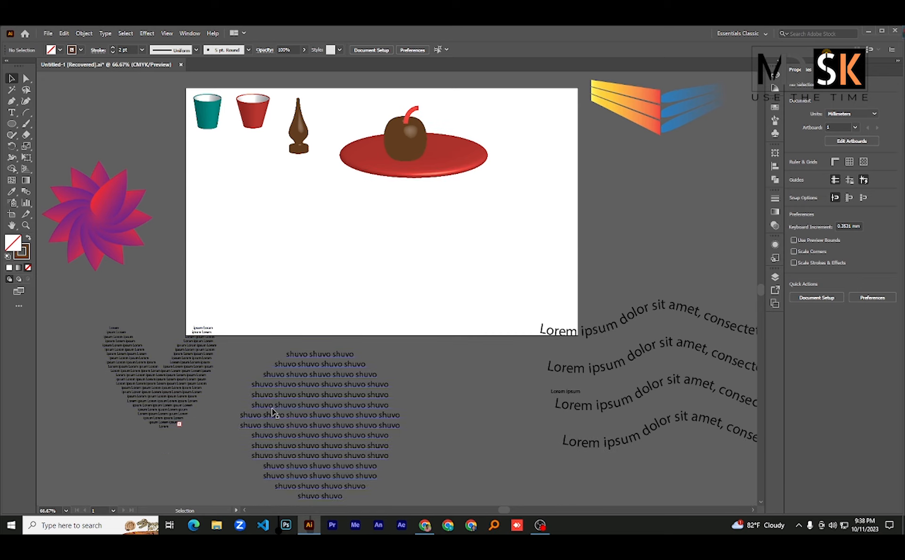
{"action": "scroll", "coordinate": [278, 413], "scroll_direction": "down", "scroll_amount": 2}
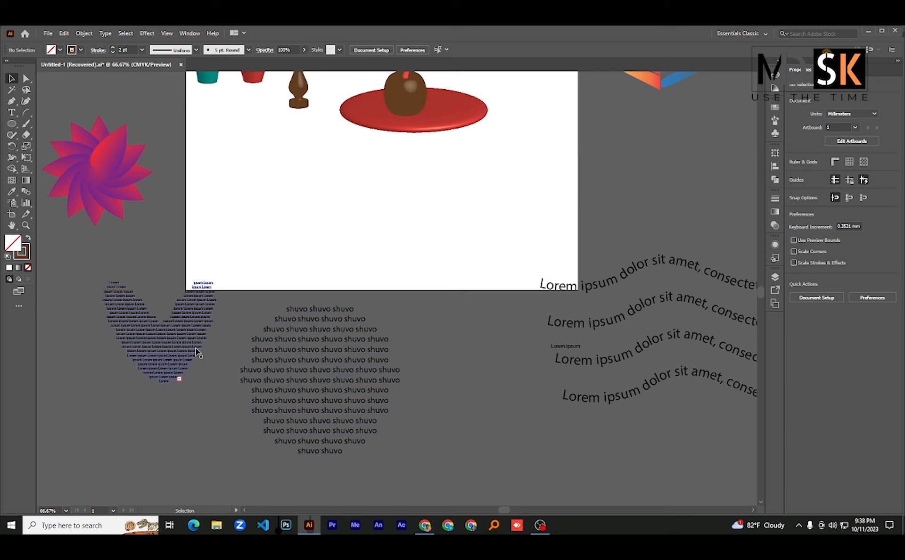
{"action": "scroll", "coordinate": [178, 374], "scroll_direction": "up", "scroll_amount": 1}
Switch to the Meet call, present the entire screen to the participants, and return to Illustrator
{"action": "left_click", "coordinate": [424, 524]}
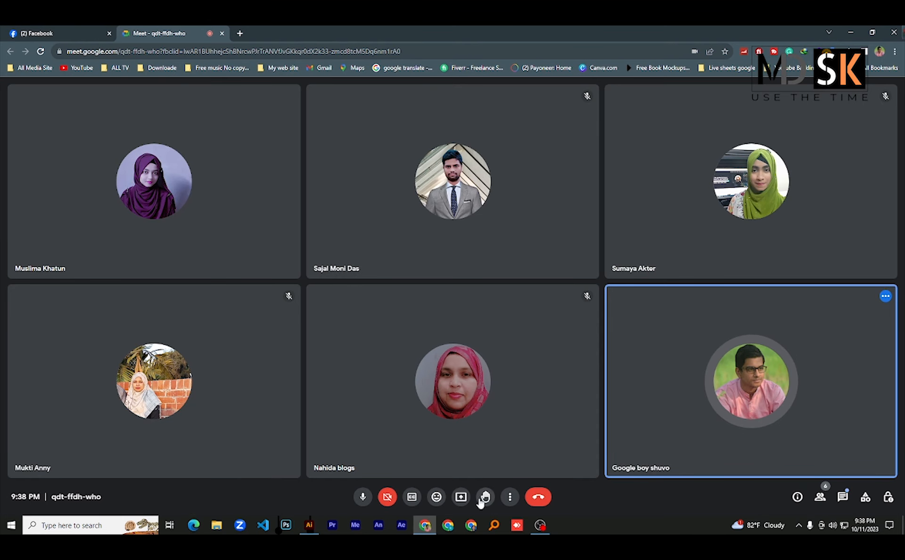
{"action": "left_click", "coordinate": [461, 496]}
{"action": "left_click", "coordinate": [540, 110]}
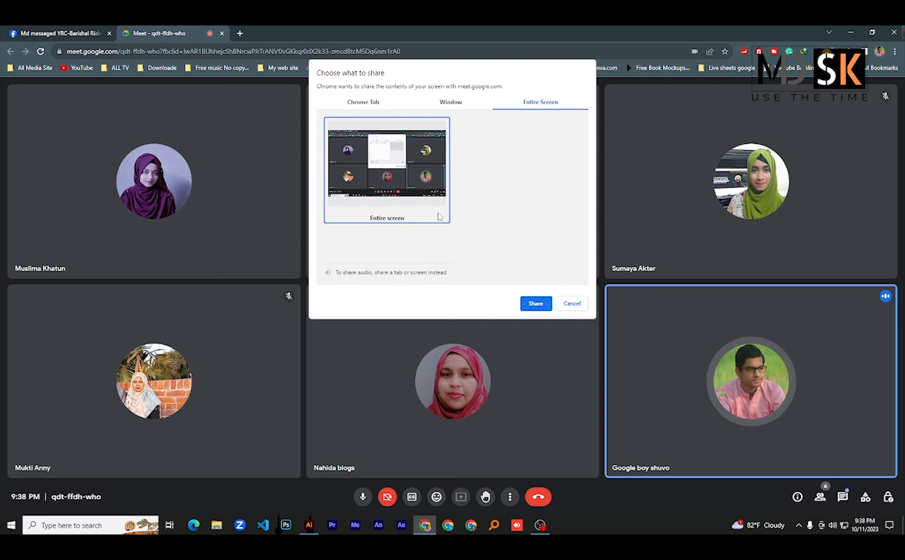
{"action": "left_click", "coordinate": [535, 303]}
{"action": "left_click", "coordinate": [317, 527]}
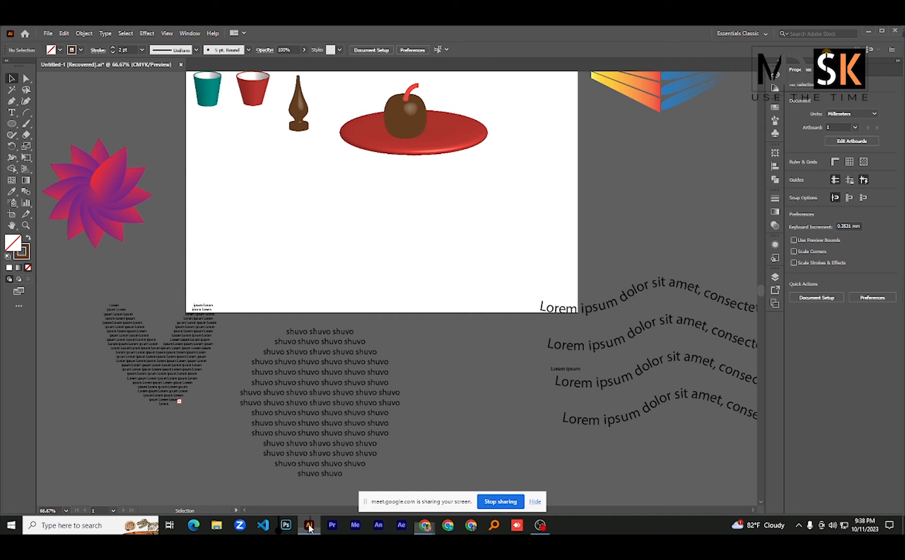
Draw a star with many narrow points, about 67 mm wide, on the artboard below the cups and ornament
{"action": "scroll", "coordinate": [45, 196], "scroll_direction": "up", "scroll_amount": 1}
{"action": "left_click_drag", "start_coordinate": [12, 124], "coordinate": [46, 170]}
{"action": "left_click_drag", "start_coordinate": [276, 211], "coordinate": [314, 232]}
{"action": "key", "text": "Up"}
{"action": "key", "text": "Down"}
{"action": "key", "text": "Down"}
{"action": "key", "text": "Down"}
{"action": "key", "text": "Up"}
{"action": "key", "text": "Up"}
{"action": "key", "text": "Up"}
{"action": "key", "text": "Up"}
{"action": "key", "text": "Up"}
{"action": "key", "text": "Up"}
{"action": "key", "text": "Up"}
{"action": "key", "text": "Up"}
{"action": "key", "text": "Up"}
{"action": "key", "text": "Up"}
{"action": "key", "text": "Up"}
{"action": "key", "text": "Up"}
{"action": "key", "text": "Up"}
{"action": "key", "text": "Up"}
{"action": "key", "text": "Up"}
{"action": "key", "text": "Up"}
{"action": "key", "text": "Up"}
{"action": "key", "text": "Up"}
{"action": "key", "text": "Up"}
{"action": "key", "text": "Up"}
{"action": "key", "text": "Up"}
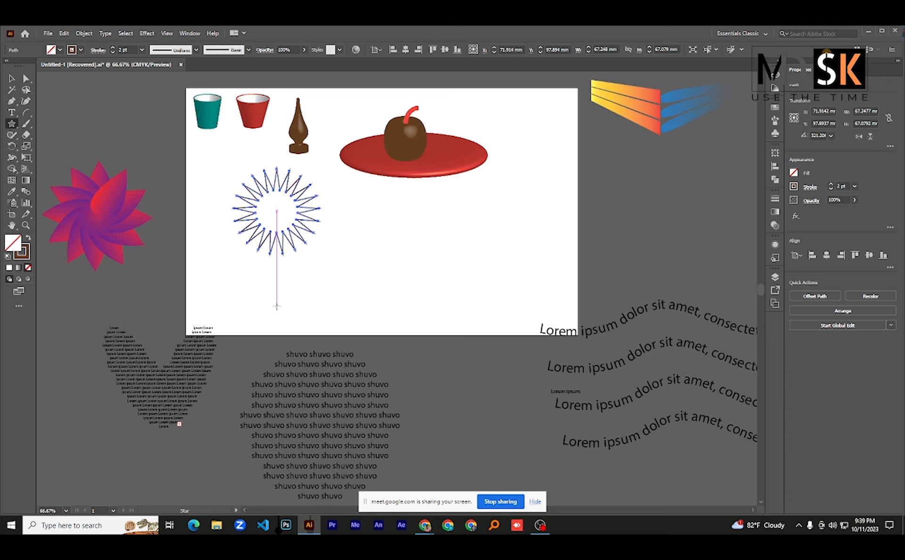
Enlarge the star to about 142 mm wide and shift it slightly up and over on the artboard
{"action": "scroll", "coordinate": [298, 233], "scroll_direction": "up", "scroll_amount": 2}
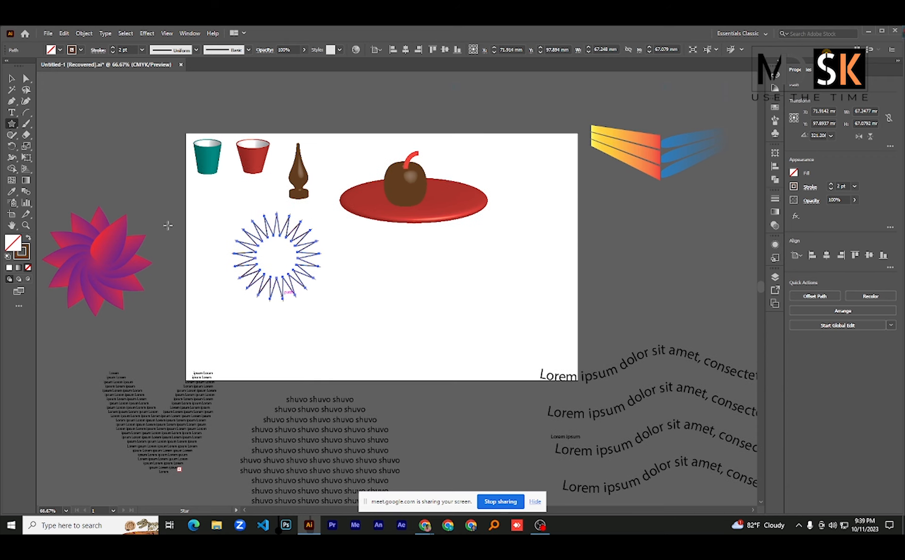
{"action": "left_click", "coordinate": [13, 78]}
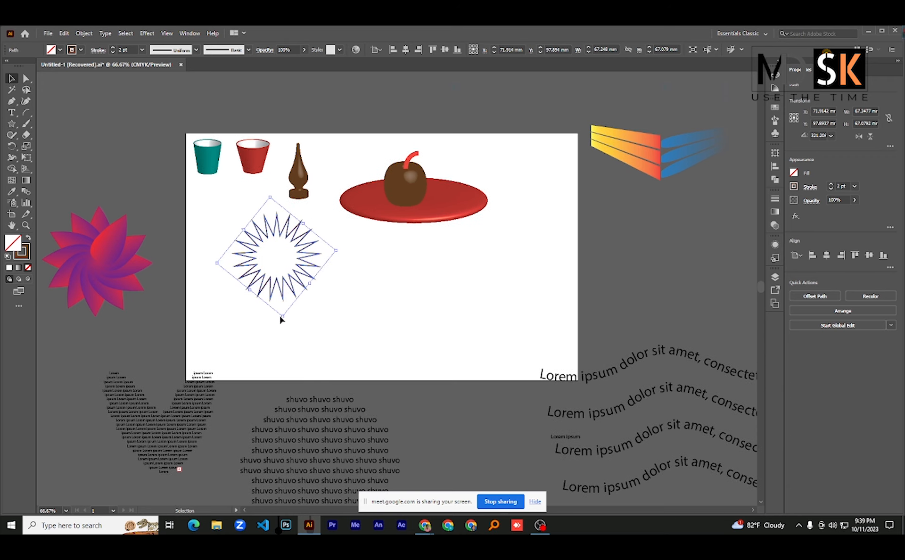
{"action": "left_click_drag", "start_coordinate": [282, 318], "coordinate": [297, 450]}
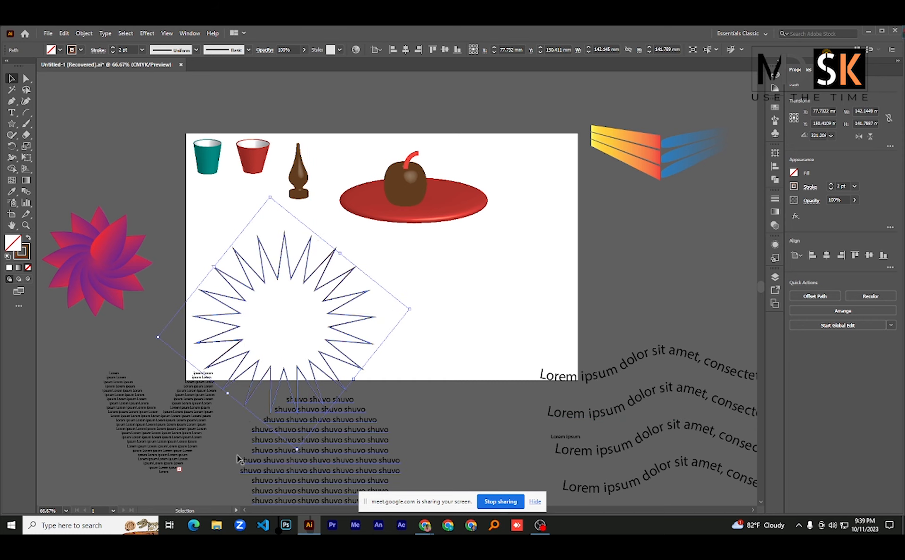
{"action": "left_click_drag", "start_coordinate": [341, 287], "coordinate": [348, 271]}
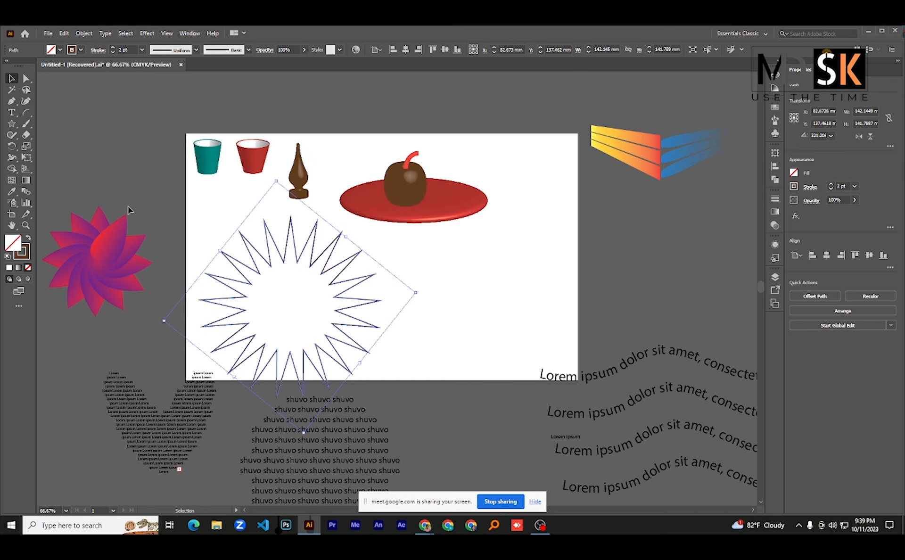
Turn the star into a type area filled with the placeholder Lorem ipsum text and deselect it
{"action": "left_click", "coordinate": [13, 113]}
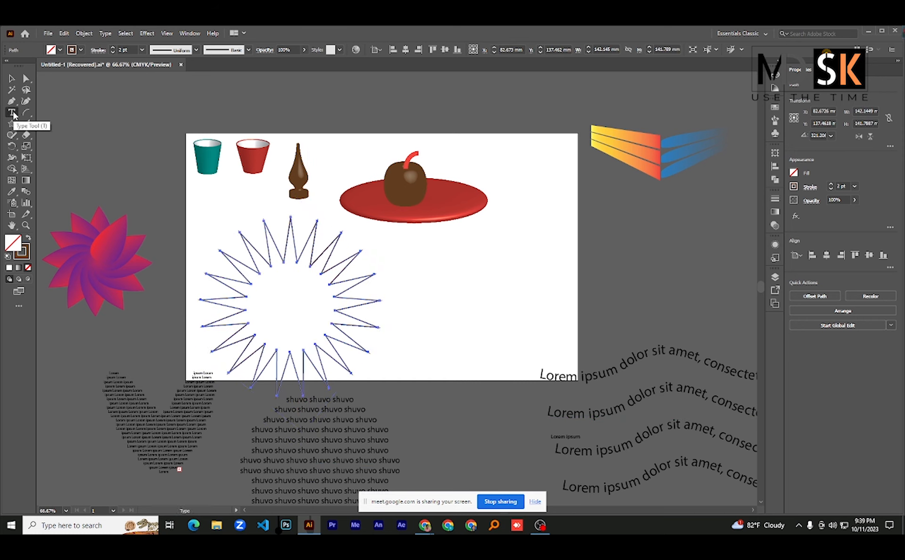
{"action": "left_click", "coordinate": [272, 226]}
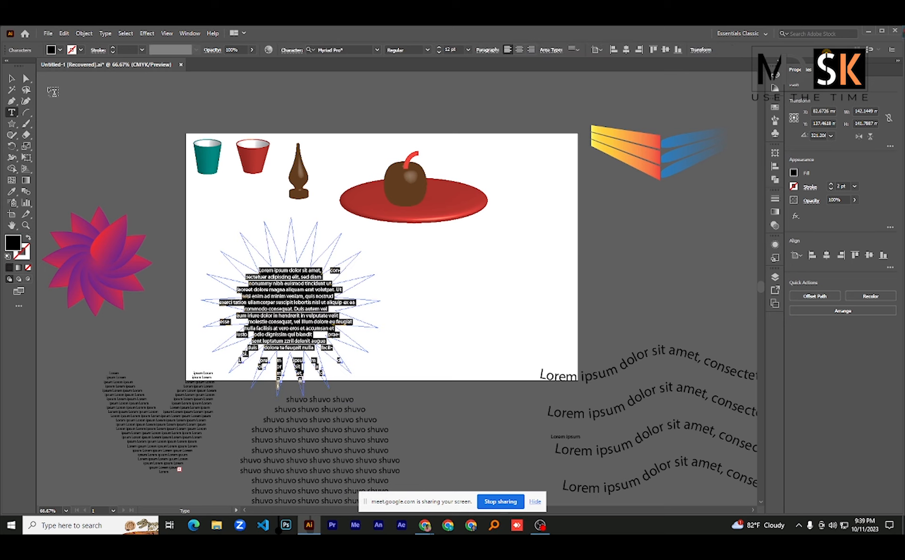
{"action": "left_click", "coordinate": [11, 89]}
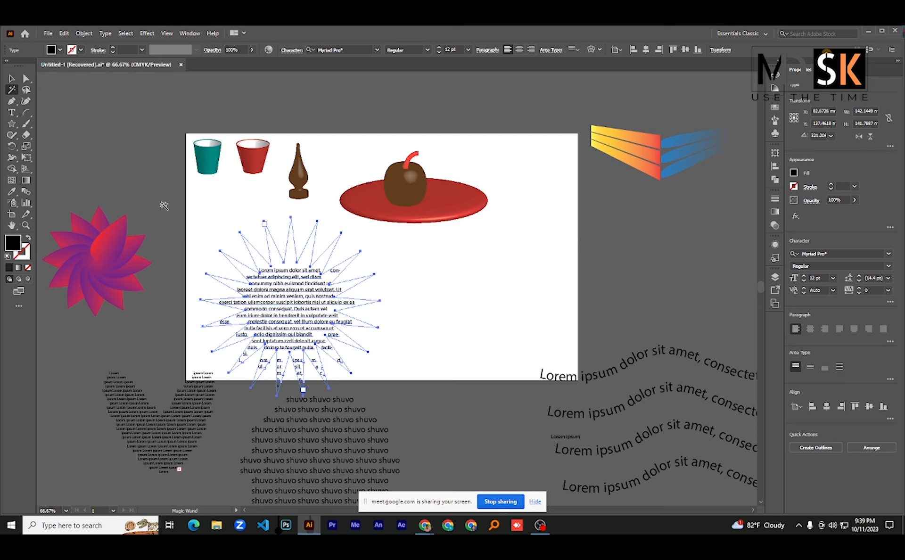
{"action": "left_click", "coordinate": [11, 80]}
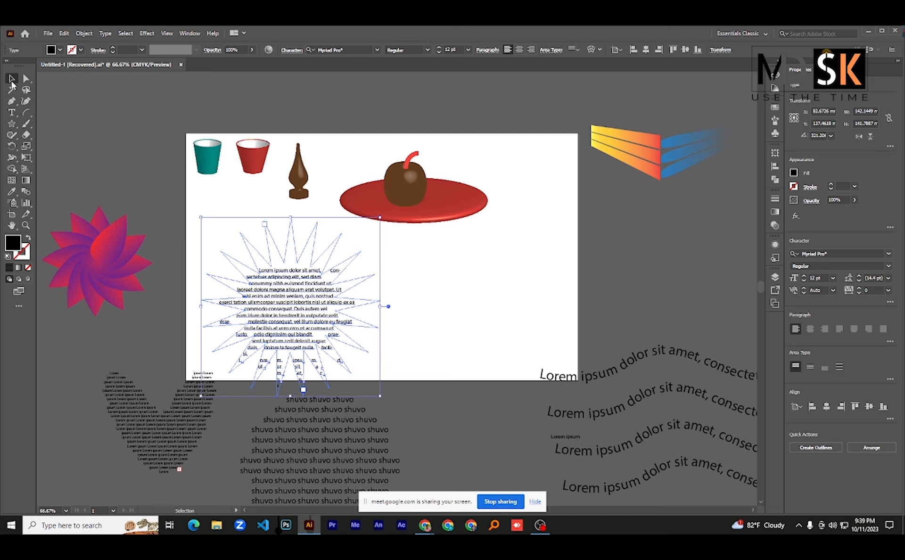
{"action": "left_click", "coordinate": [160, 222]}
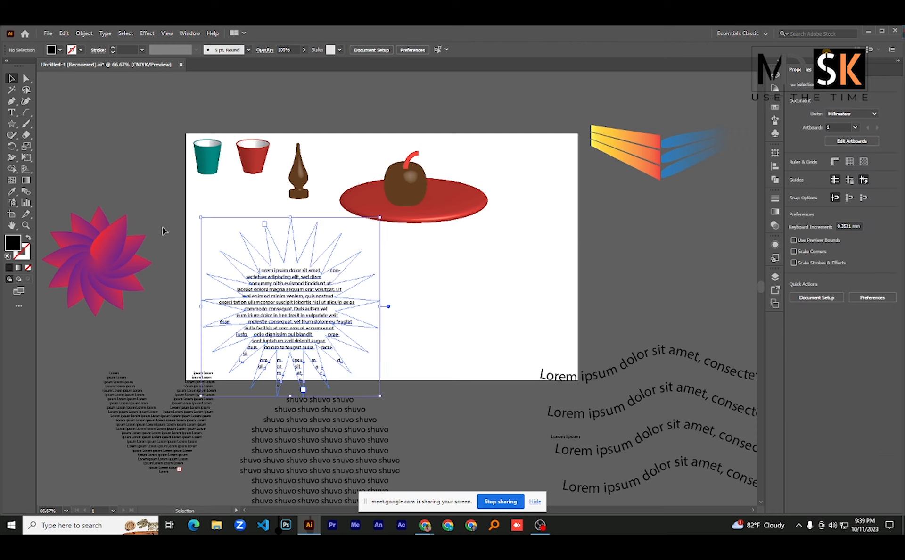
Insert several lines of a repeated character into the middle of the star's placeholder text and deselect it
{"action": "double_click", "coordinate": [298, 316]}
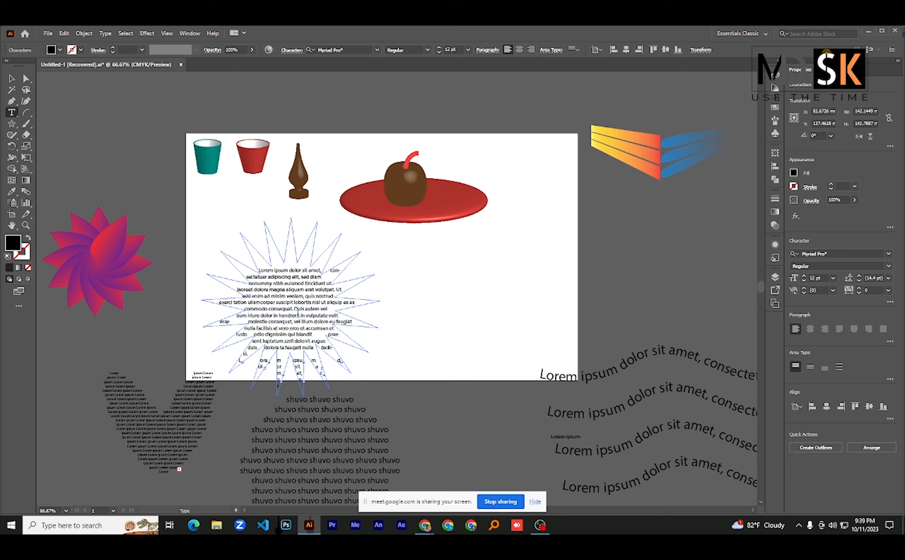
{"action": "key", "text": "Down"}
{"action": "key", "text": "Down"}
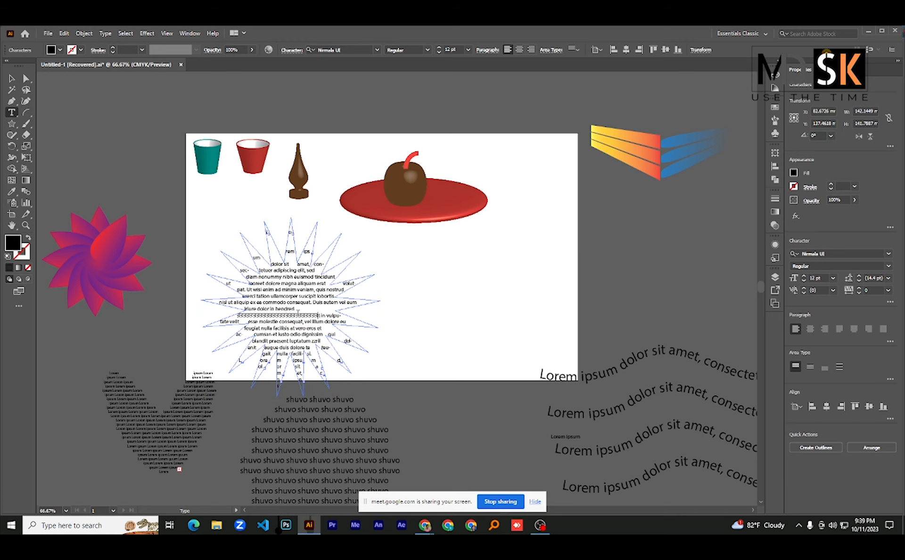
{"action": "key", "text": "Down"}
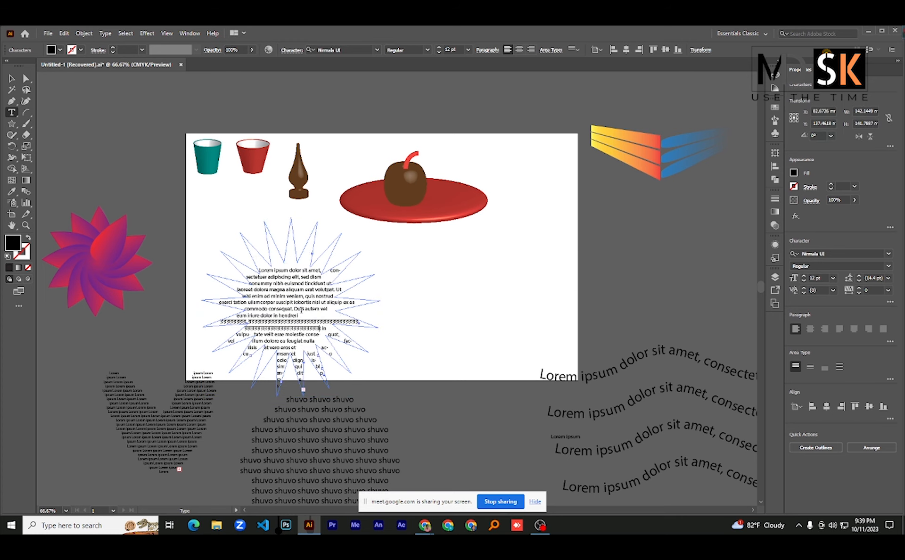
{"action": "key", "text": "Down"}
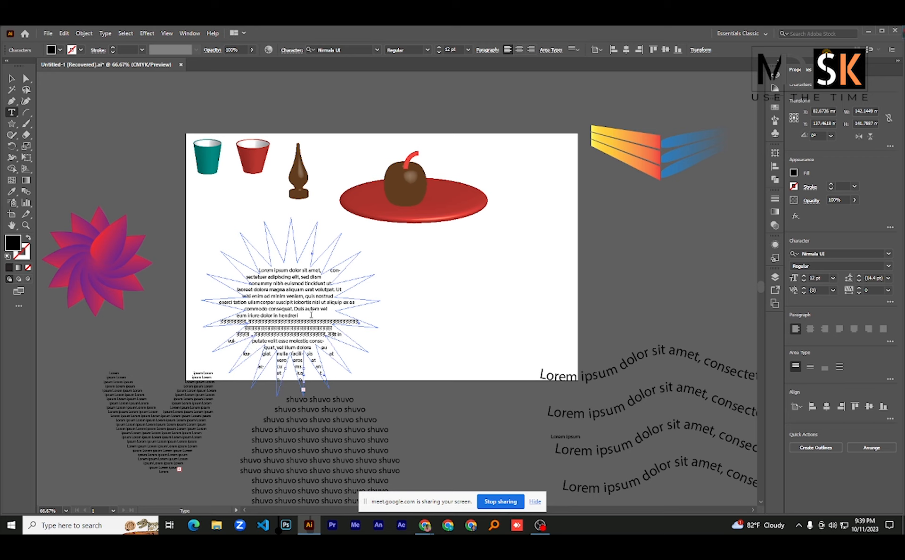
{"action": "key", "text": "Down"}
{"action": "key", "text": "Down"}
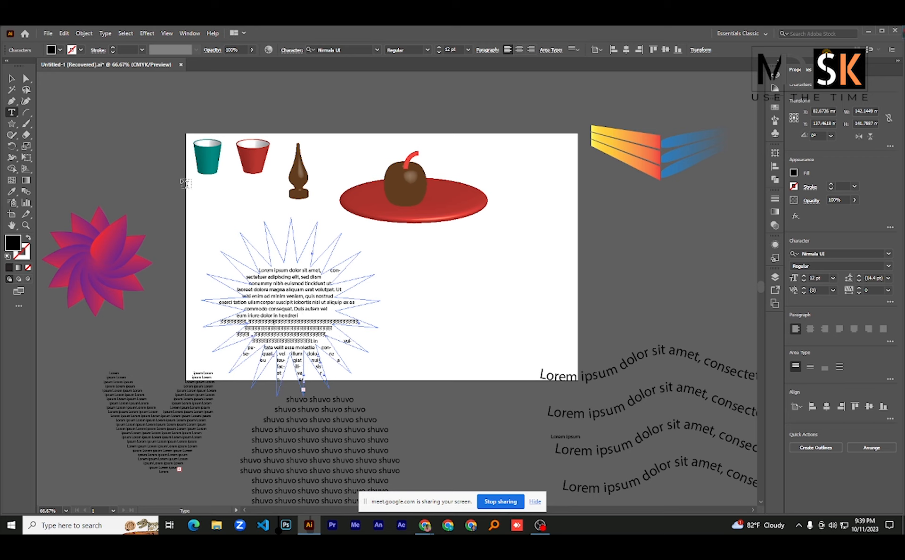
{"action": "left_click", "coordinate": [11, 79]}
{"action": "left_click", "coordinate": [161, 208]}
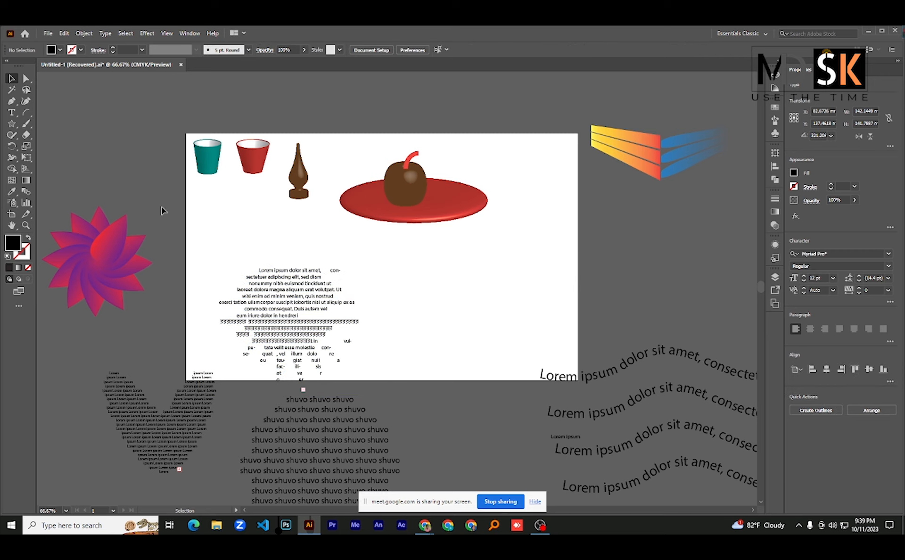
Extend the artboard upward to a height of about 320 mm with the Artboard tool
{"action": "scroll", "coordinate": [209, 268], "scroll_direction": "down", "scroll_amount": 3}
{"action": "scroll", "coordinate": [303, 309], "scroll_direction": "up", "scroll_amount": 1}
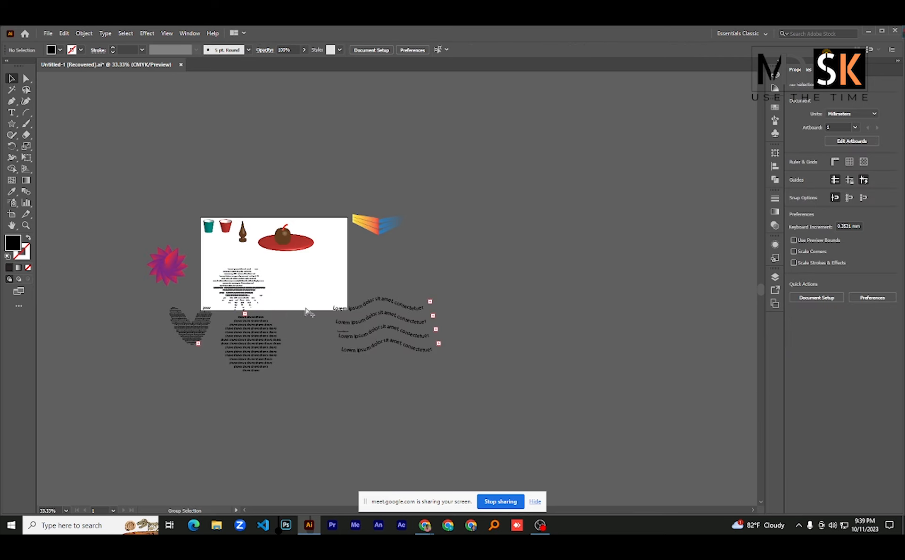
{"action": "key", "text": "shift+o"}
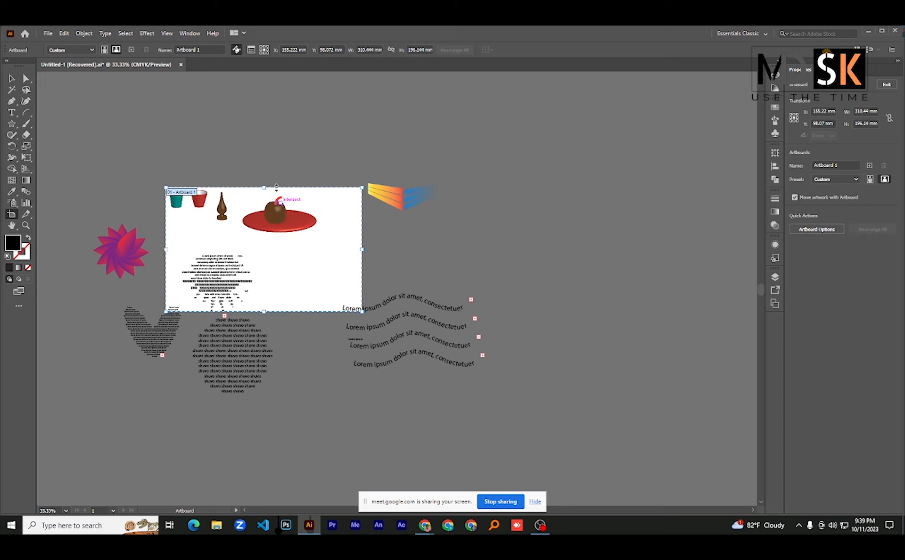
{"action": "left_click_drag", "start_coordinate": [263, 180], "coordinate": [263, 184]}
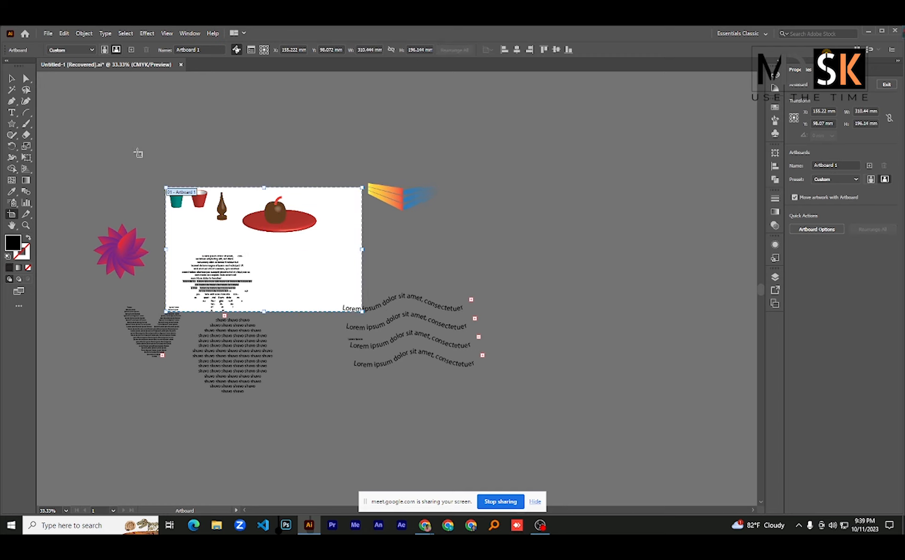
{"action": "left_click_drag", "start_coordinate": [264, 187], "coordinate": [263, 109]}
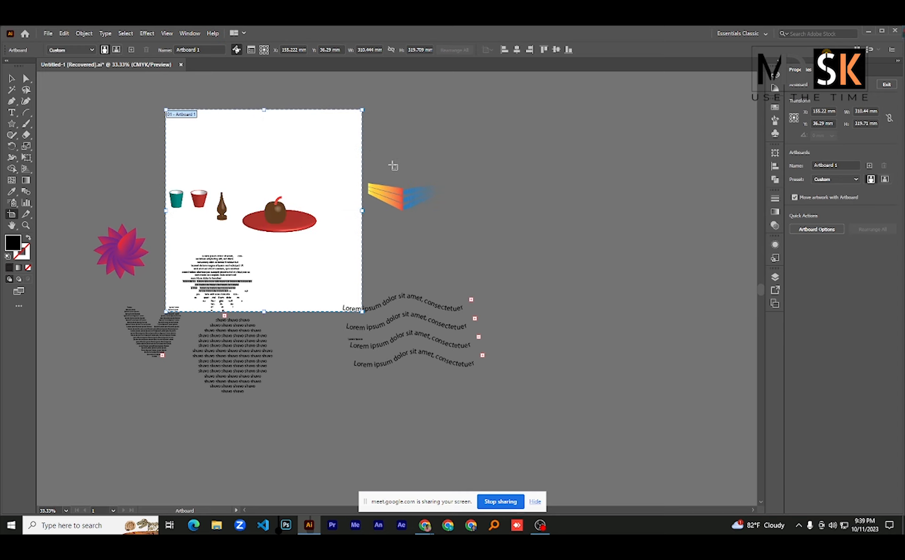
Move the striped gradient shape, the two cups and the apple plate into a row along the artboard's upper edge, and deselect everything
{"action": "key", "text": "v"}
{"action": "left_click", "coordinate": [427, 202]}
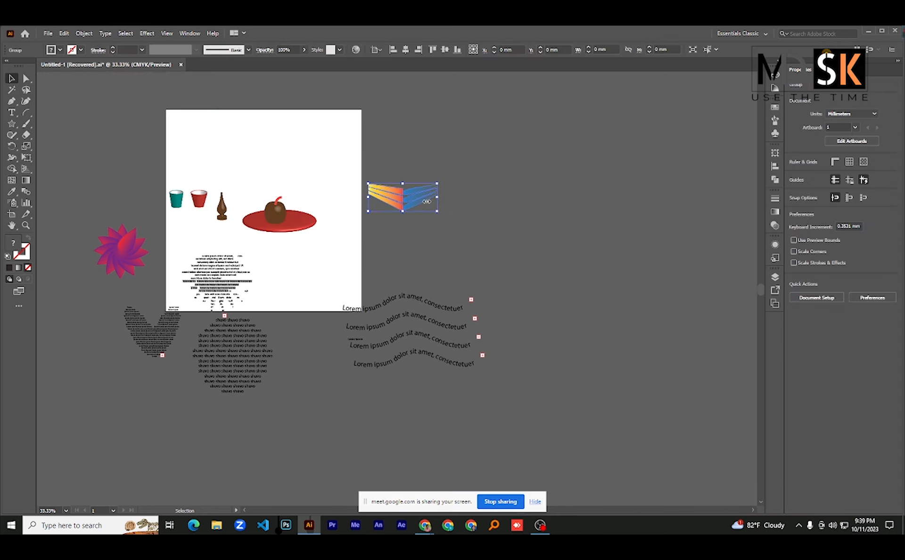
{"action": "left_click_drag", "start_coordinate": [399, 202], "coordinate": [202, 136]}
{"action": "left_click", "coordinate": [200, 204]}
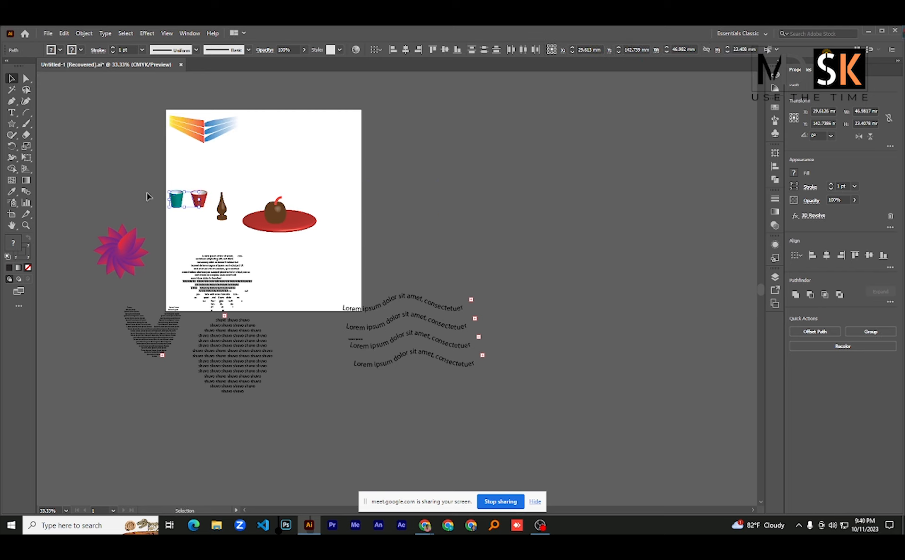
{"action": "left_click_drag", "start_coordinate": [194, 204], "coordinate": [282, 132]}
{"action": "left_click_drag", "start_coordinate": [287, 229], "coordinate": [344, 147]}
{"action": "key", "text": "ctrl+shift+a"}
Isolate the brown ornament's profile from the text star and stretch it to about 32 mm wide and 77 mm tall
{"action": "left_click_drag", "start_coordinate": [196, 186], "coordinate": [215, 203]}
{"action": "left_click", "coordinate": [225, 215]}
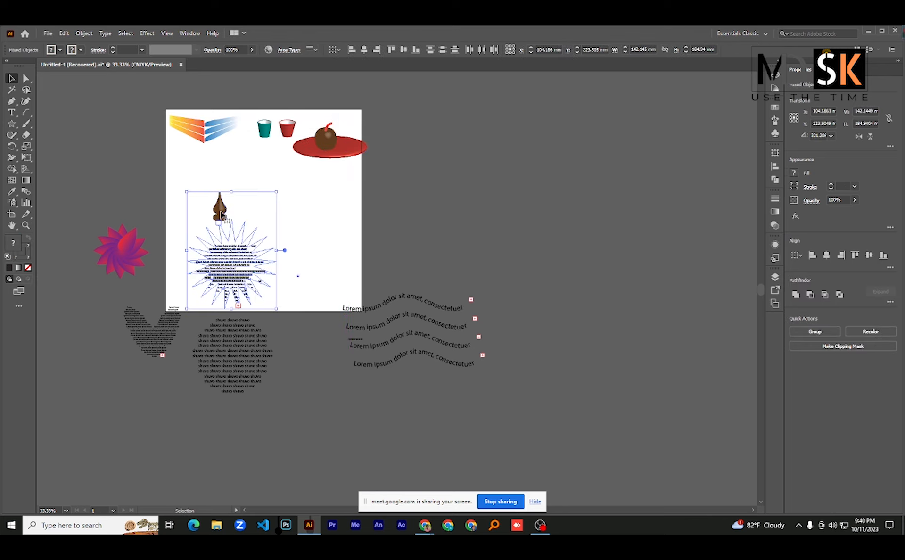
{"action": "key", "text": "ctrl+shift+a"}
{"action": "scroll", "coordinate": [222, 216], "scroll_direction": "up", "scroll_amount": 3}
{"action": "left_click", "coordinate": [224, 194]}
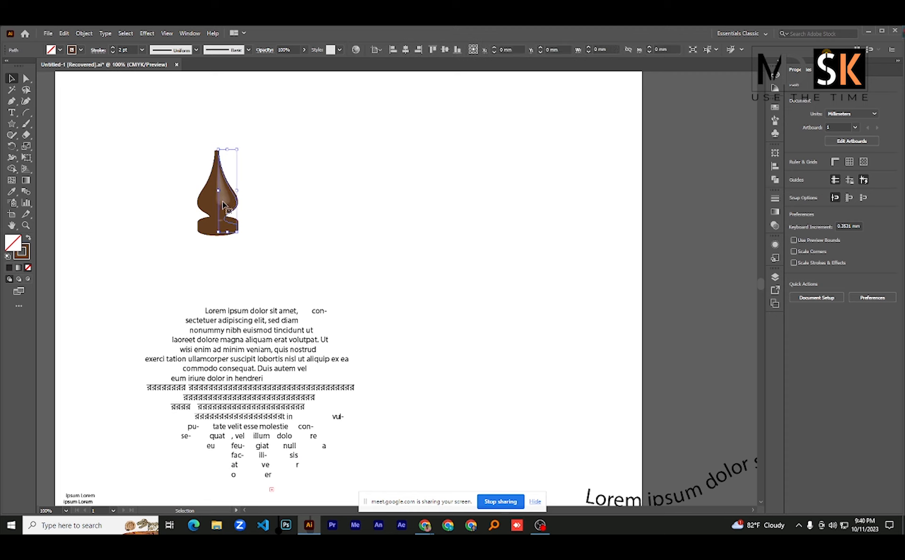
{"action": "left_click_drag", "start_coordinate": [280, 194], "coordinate": [281, 194]}
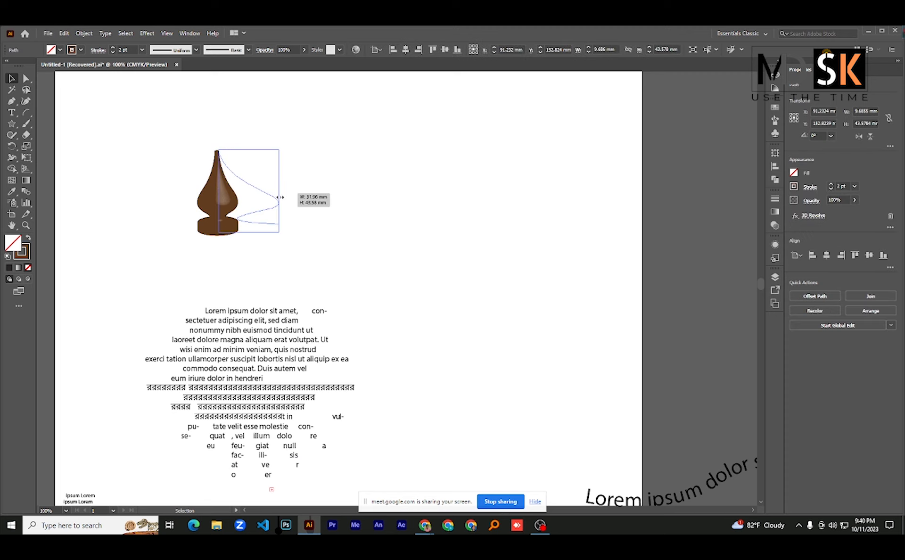
{"action": "scroll", "coordinate": [317, 183], "scroll_direction": "down", "scroll_amount": 2}
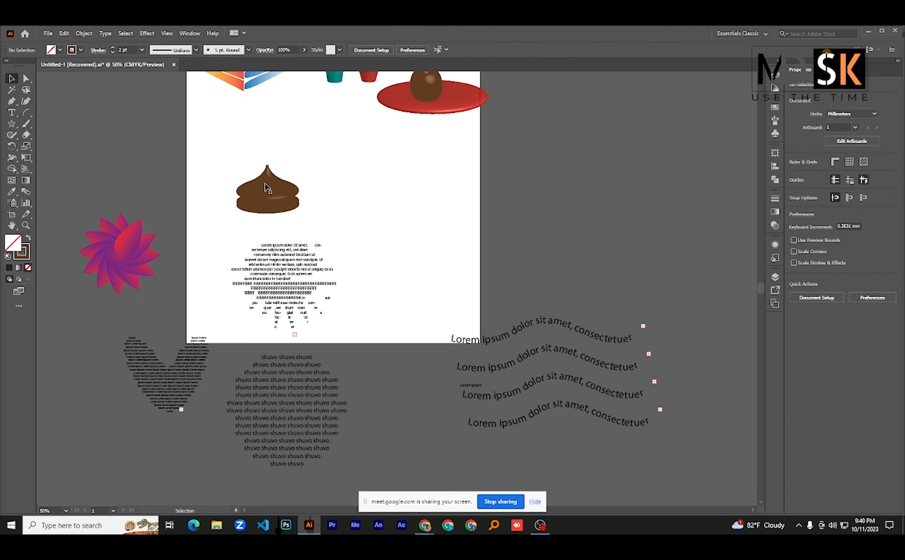
{"action": "left_click_drag", "start_coordinate": [283, 166], "coordinate": [283, 127]}
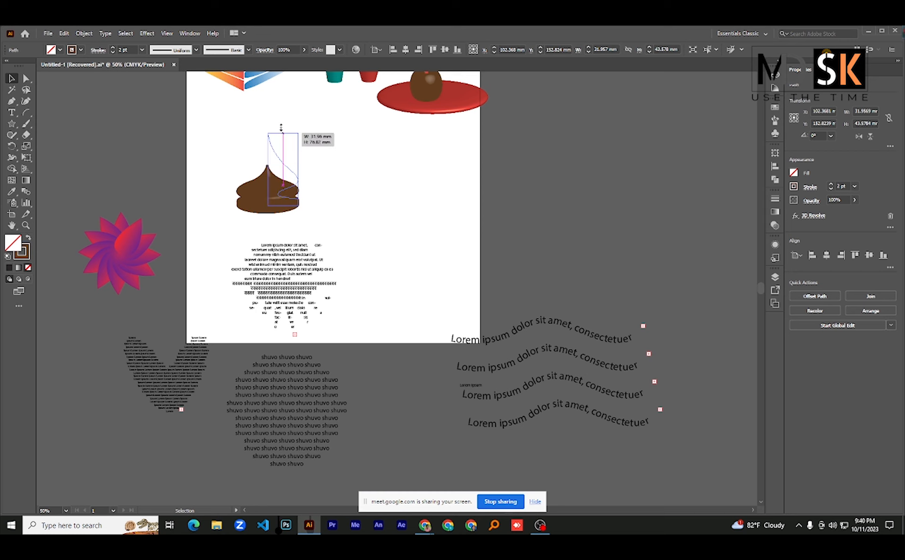
{"action": "left_click", "coordinate": [328, 183]}
Move the enlarged brown ornament to the artboard's left edge, below the striped gradient shape
{"action": "scroll", "coordinate": [317, 188], "scroll_direction": "up", "scroll_amount": 1}
{"action": "scroll", "coordinate": [316, 188], "scroll_direction": "up", "scroll_amount": 1}
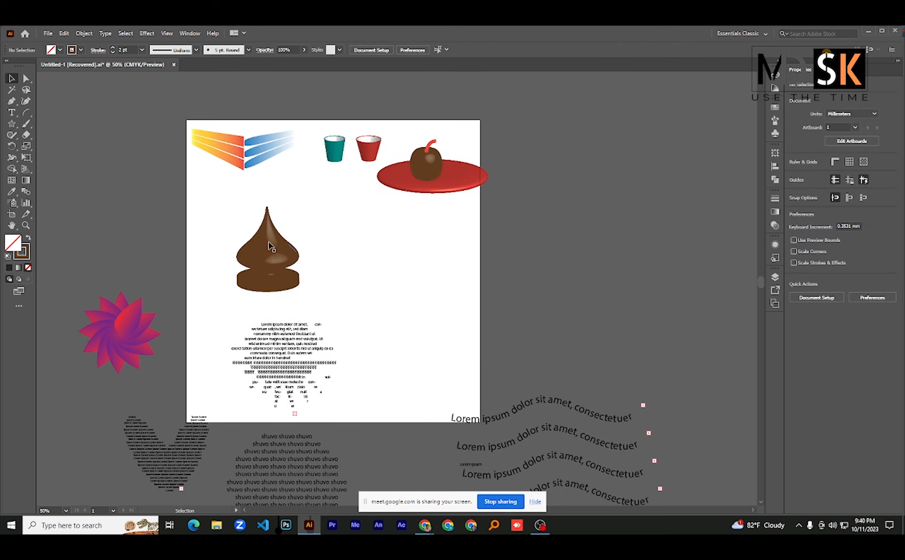
{"action": "left_click_drag", "start_coordinate": [267, 266], "coordinate": [221, 251]}
Shrink the text-filled star to about 77 mm wide and place it beside the brown ornament
{"action": "left_click_drag", "start_coordinate": [282, 352], "coordinate": [334, 299]}
{"action": "left_click_drag", "start_coordinate": [406, 217], "coordinate": [342, 279]}
{"action": "left_click_drag", "start_coordinate": [298, 327], "coordinate": [307, 238]}
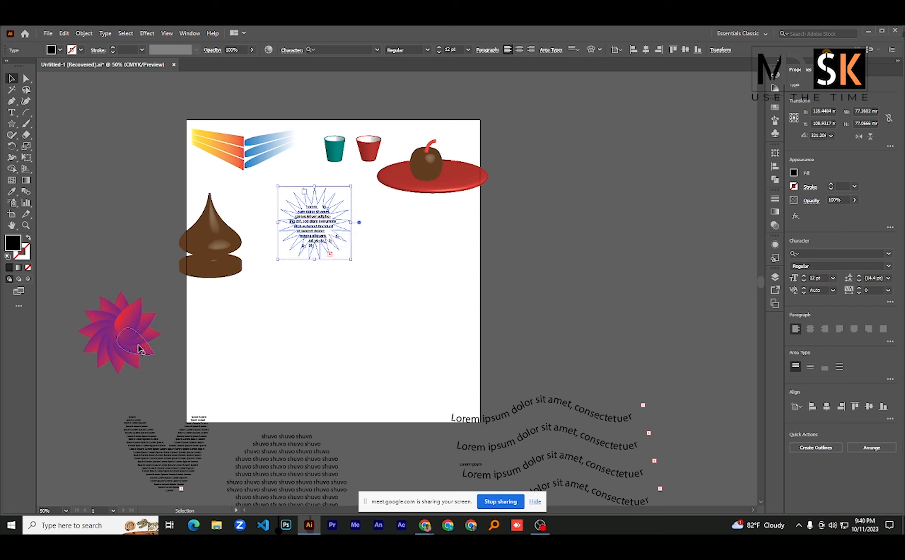
Select only the upper petals of the purple-red gradient flower and move them onto the artboard beneath the ornament
{"action": "left_click", "coordinate": [118, 320]}
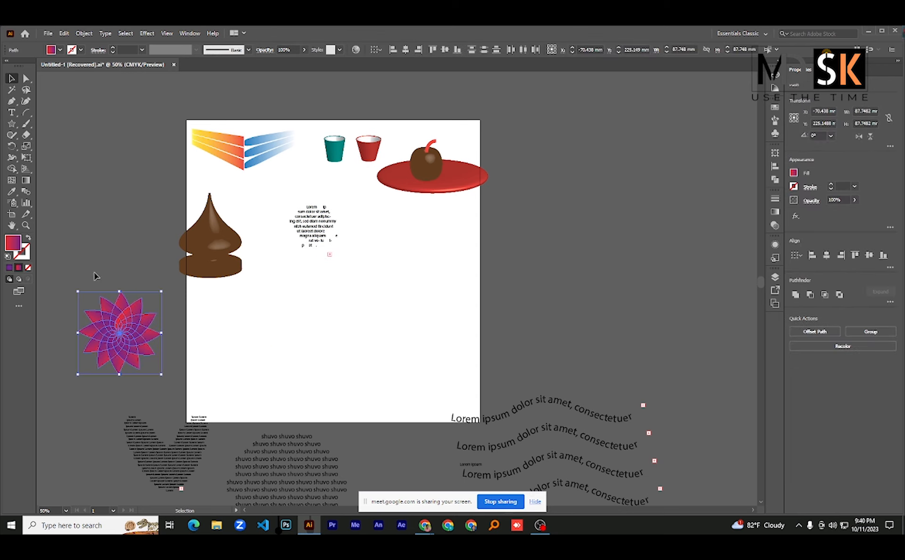
{"action": "left_click", "coordinate": [94, 257]}
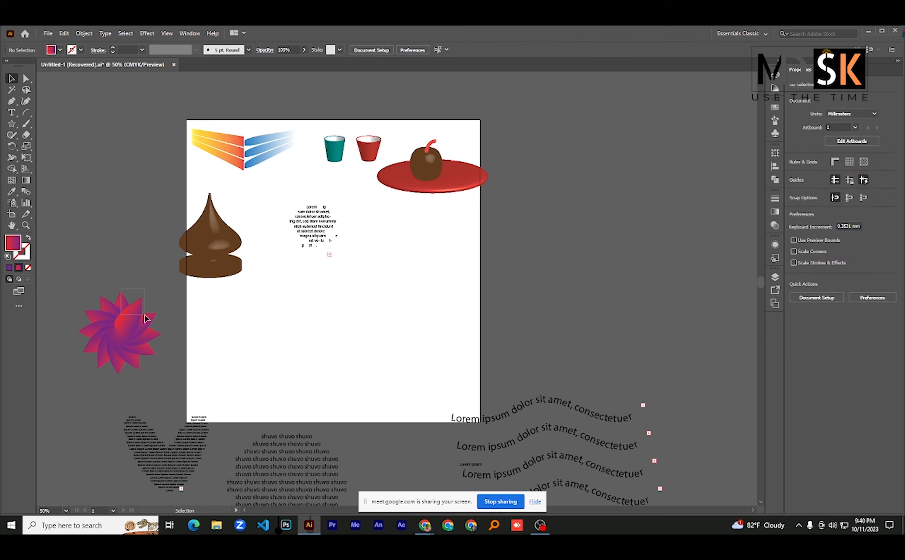
{"action": "key", "text": "a"}
{"action": "left_click", "coordinate": [138, 327]}
{"action": "left_click_drag", "start_coordinate": [137, 327], "coordinate": [233, 325]}
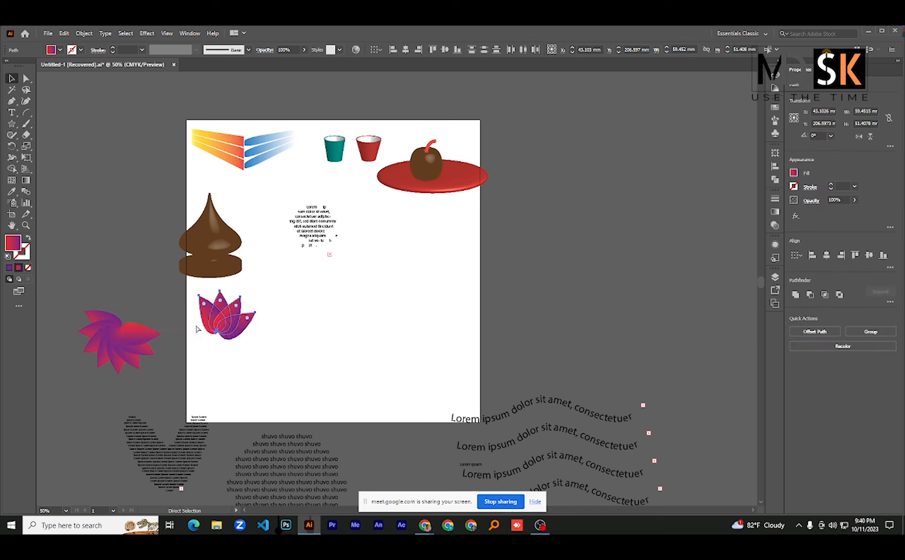
Undo the petals' separate move, group the whole purple-red flower and place it on the artboard beneath the red plate
{"action": "key", "text": "ctrl+z"}
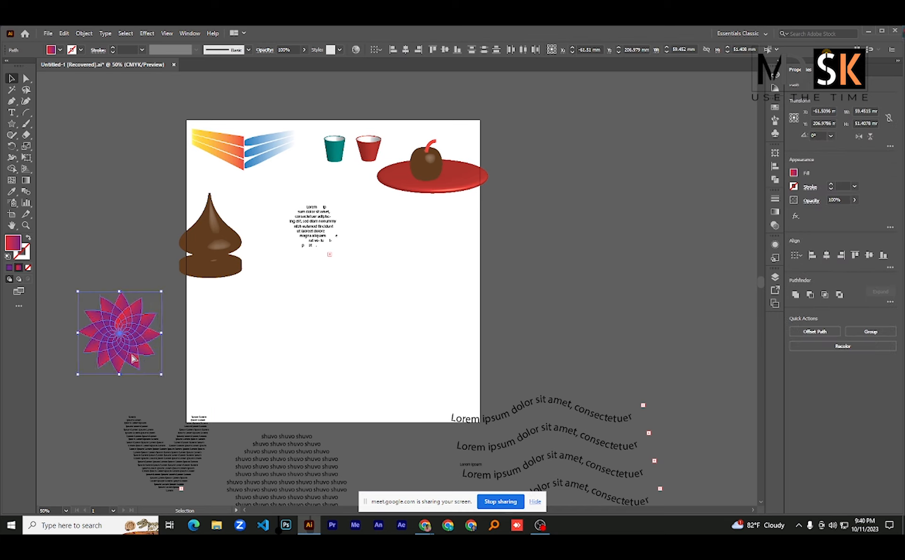
{"action": "left_click", "coordinate": [122, 346]}
{"action": "left_click_drag", "start_coordinate": [351, 297], "coordinate": [426, 260]}
{"action": "left_click", "coordinate": [493, 263]}
{"action": "left_click", "coordinate": [428, 267]}
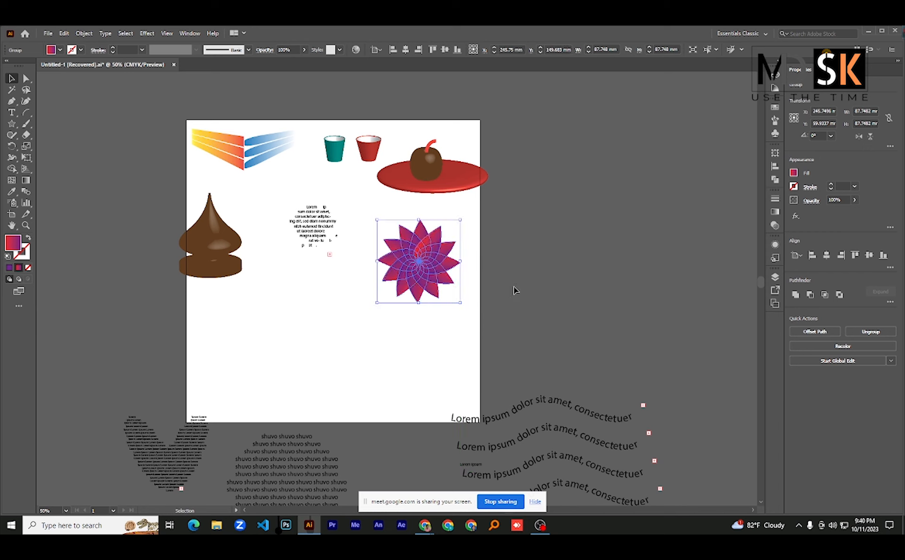
{"action": "left_click", "coordinate": [513, 292]}
Scale the four wavy path-text lines together to about half size and place them on the artboard beneath the flower
{"action": "scroll", "coordinate": [530, 330], "scroll_direction": "down", "scroll_amount": 3}
{"action": "left_click_drag", "start_coordinate": [566, 439], "coordinate": [646, 406]}
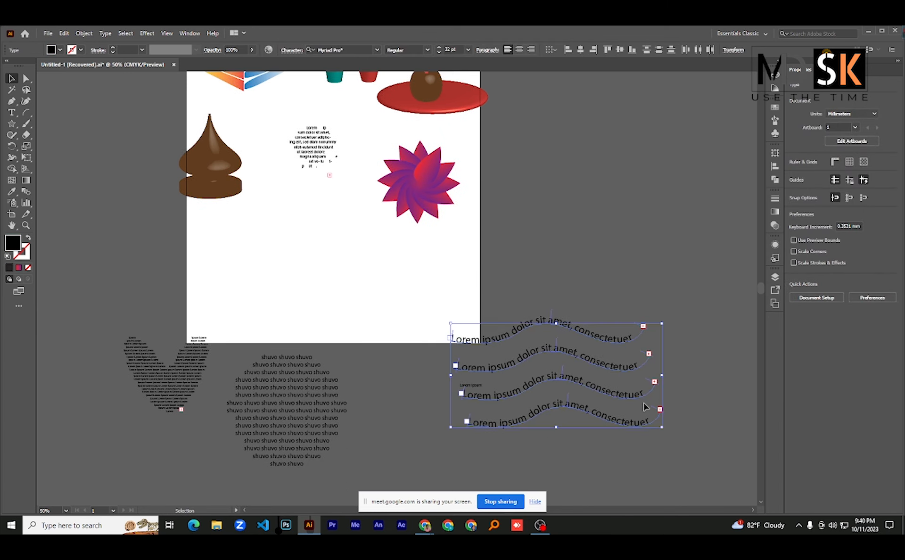
{"action": "key", "text": "ctrl+z"}
{"action": "key", "text": "ctrl+z"}
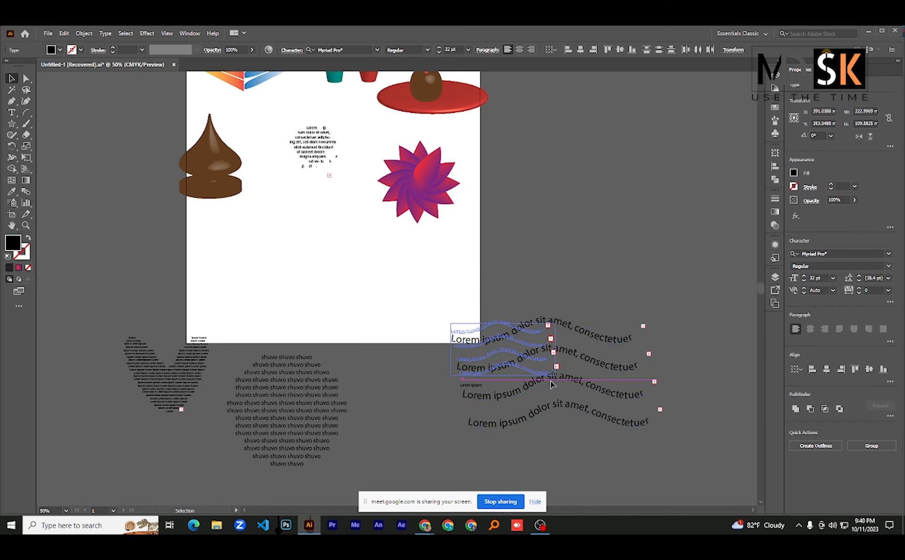
{"action": "mouse_move", "coordinate": [470, 344]}
{"action": "left_mouse_down"}
{"action": "mouse_move", "coordinate": [362, 268]}
{"action": "mouse_move", "coordinate": [385, 277]}
{"action": "left_mouse_up"}
Move the heart-shaped and circular area texts to the artboard's lower part, scaling both down to about 60%, with the heart under the brown ornament
{"action": "left_click_drag", "start_coordinate": [82, 340], "coordinate": [303, 466]}
{"action": "left_click_drag", "start_coordinate": [246, 437], "coordinate": [235, 322]}
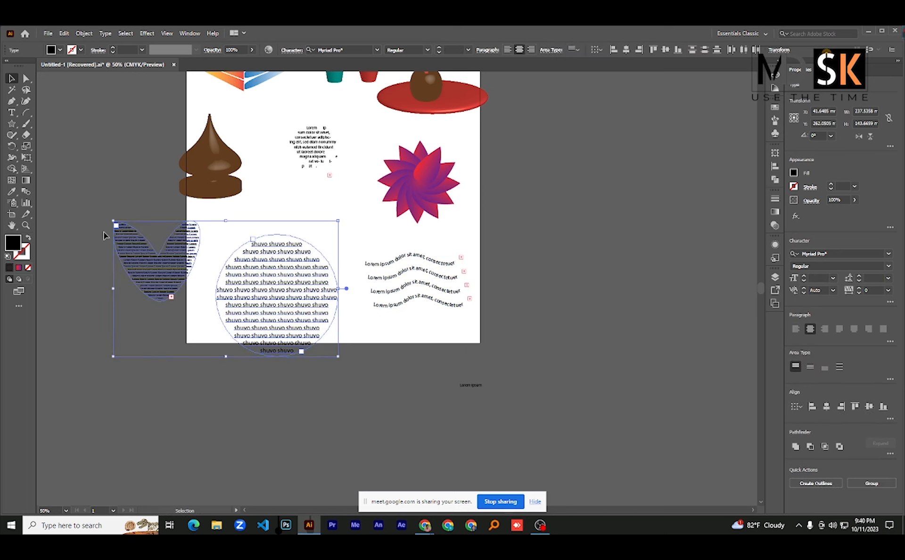
{"action": "left_click_drag", "start_coordinate": [113, 219], "coordinate": [219, 260]}
{"action": "left_click", "coordinate": [196, 297]}
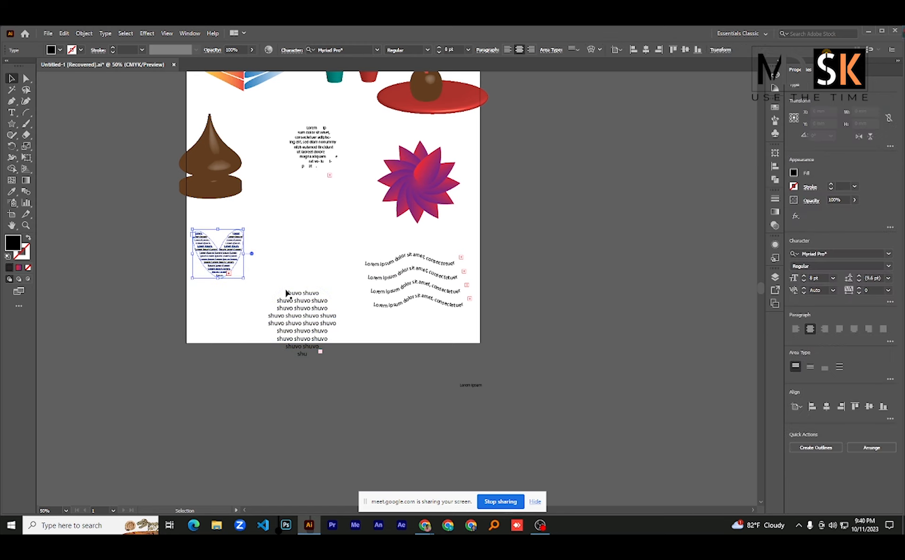
Raise the circular text fully onto the artboard beside the heart text, and shift the brown ornament inside the artboard's left edge
{"action": "left_click", "coordinate": [302, 292]}
{"action": "left_click_drag", "start_coordinate": [304, 267], "coordinate": [305, 222]}
{"action": "scroll", "coordinate": [353, 377], "scroll_direction": "up", "scroll_amount": 3}
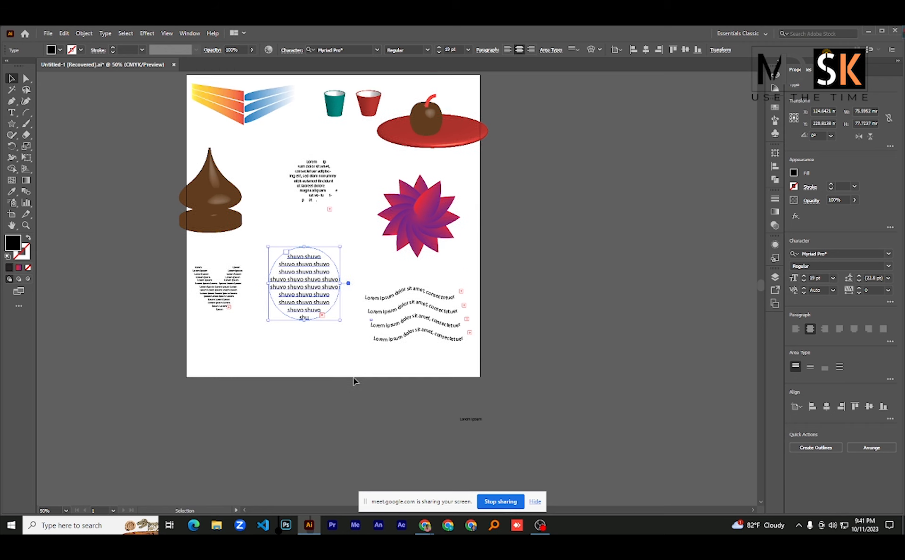
{"action": "left_click_drag", "start_coordinate": [219, 256], "coordinate": [244, 263]}
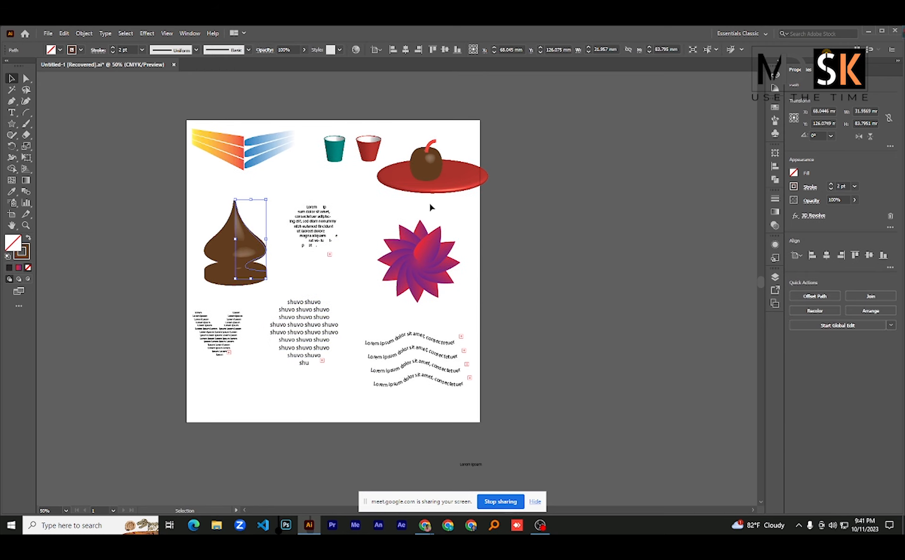